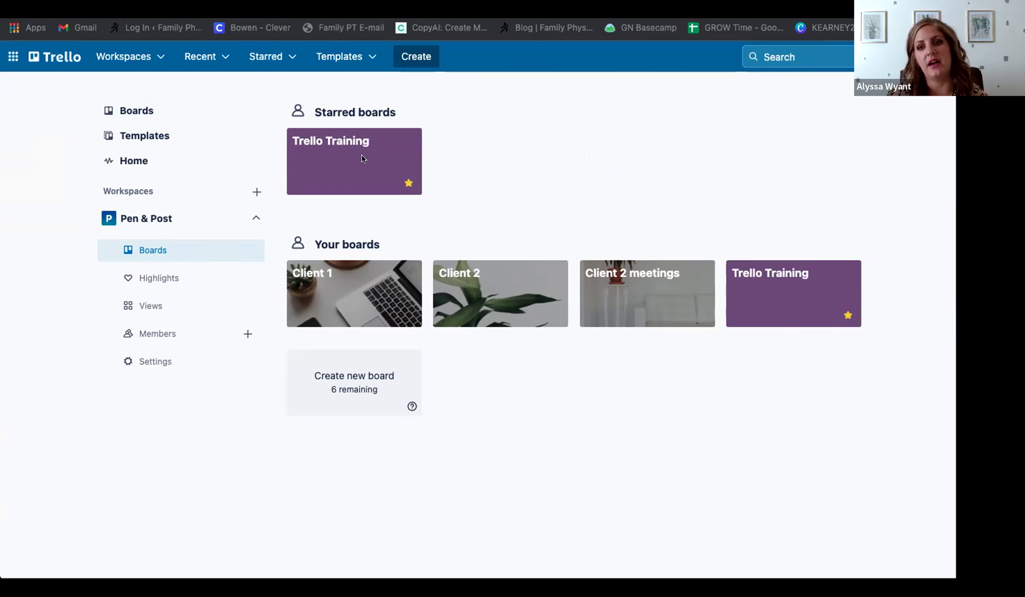
# - Open the Trello Training board and look at the details of the Project #7 card
pyautogui.click(335, 153)
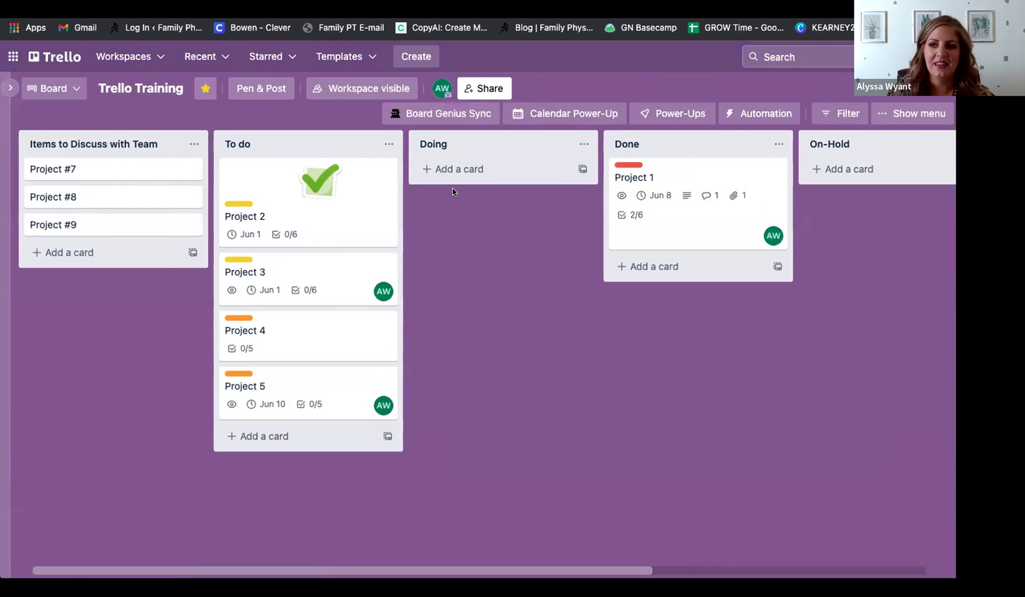
pyautogui.moveTo(113, 139)
pyautogui.mouseDown()
pyautogui.moveTo(156, 142)
pyautogui.moveTo(109, 141)
pyautogui.mouseUp()
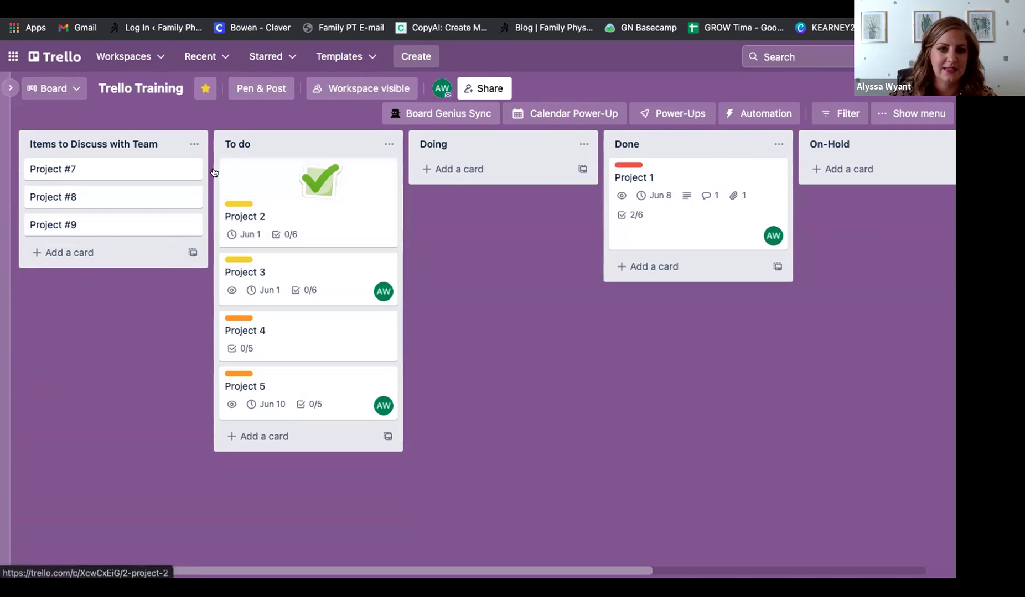
pyautogui.click(104, 170)
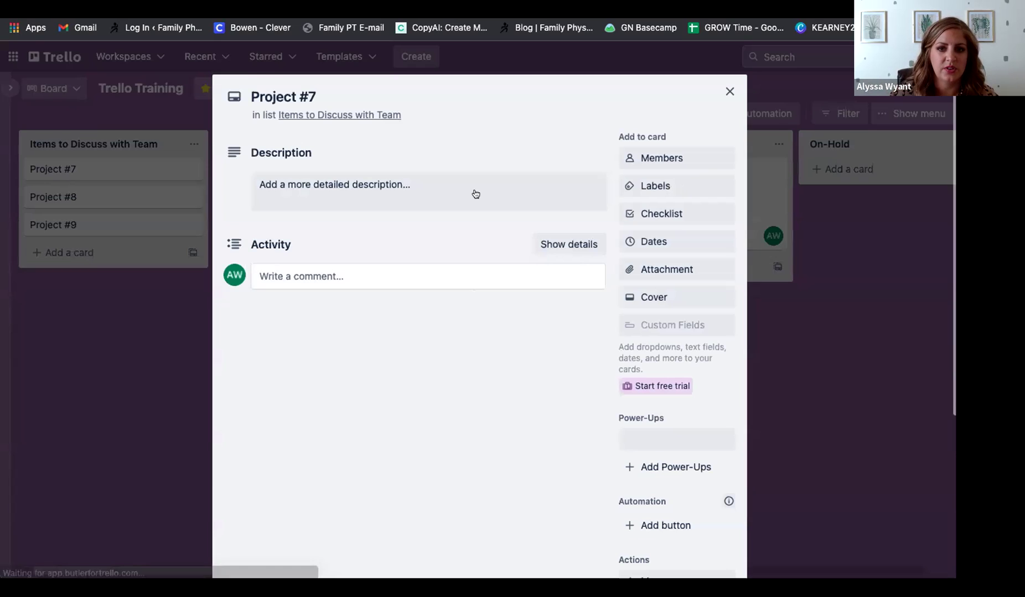
pyautogui.click(729, 91)
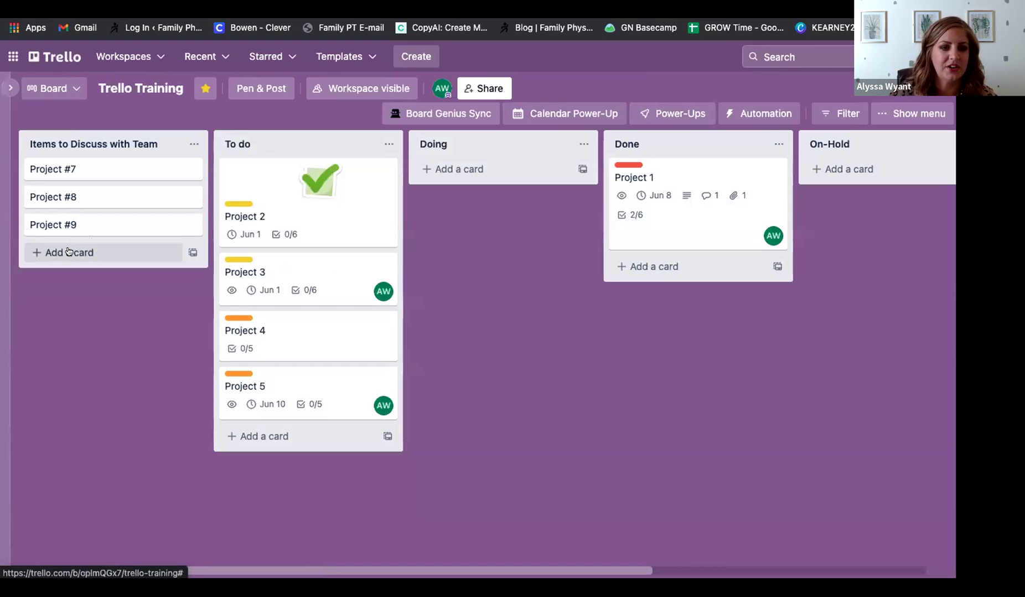
# - Add a card titled "This is card." to the Items to Discuss with Team list
pyautogui.click(69, 252)
pyautogui.write('This i')
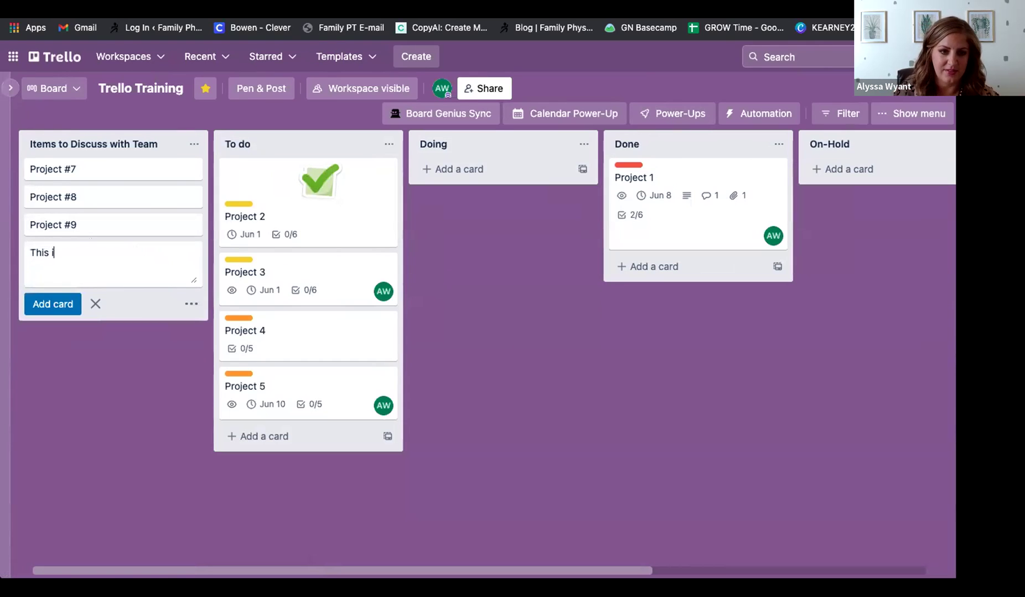
pyautogui.write('s card.')
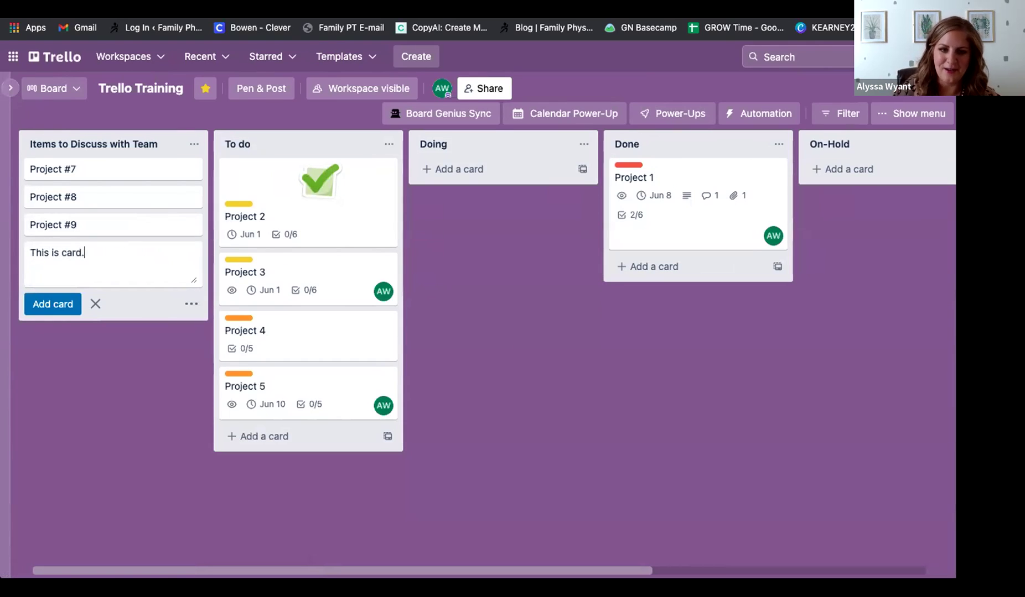
pyautogui.click(51, 305)
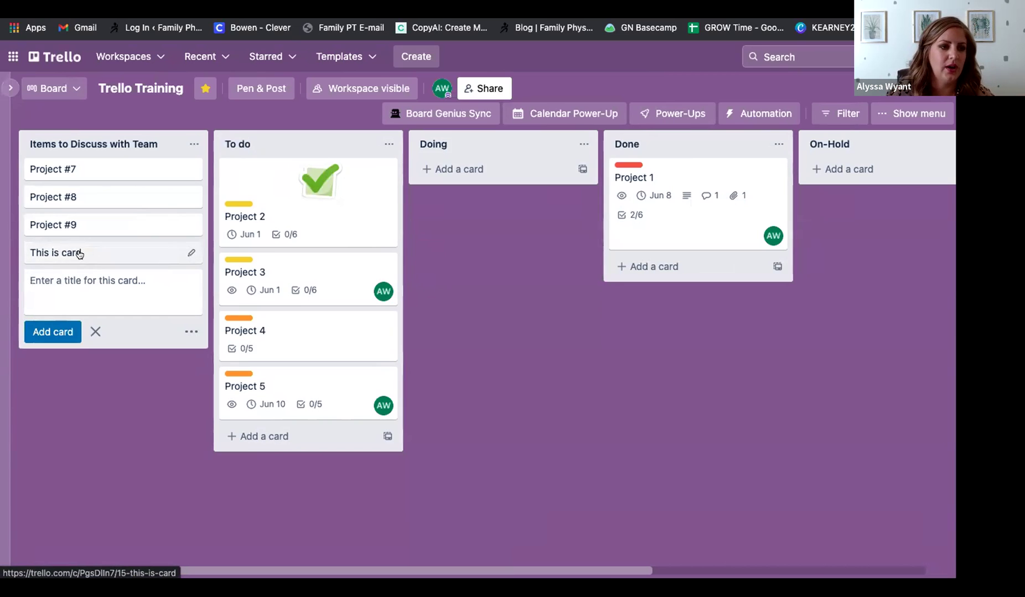
# - Move the "This is card." card to the Done list, and return it to the end of Items to Discuss with Team
pyautogui.moveTo(79, 254); pyautogui.dragTo(650, 156)
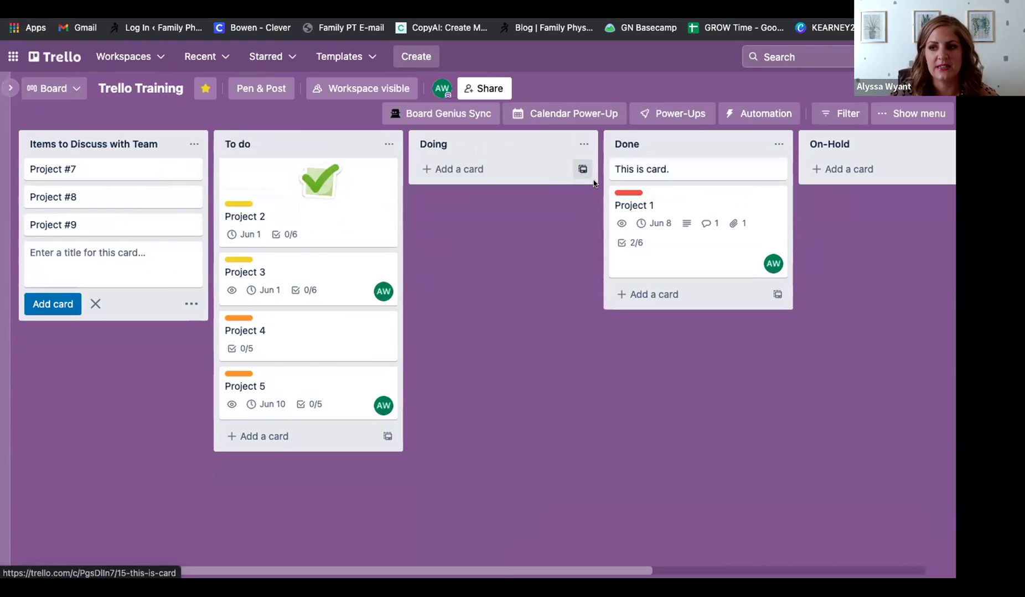
pyautogui.hscroll(5, 688, 173)
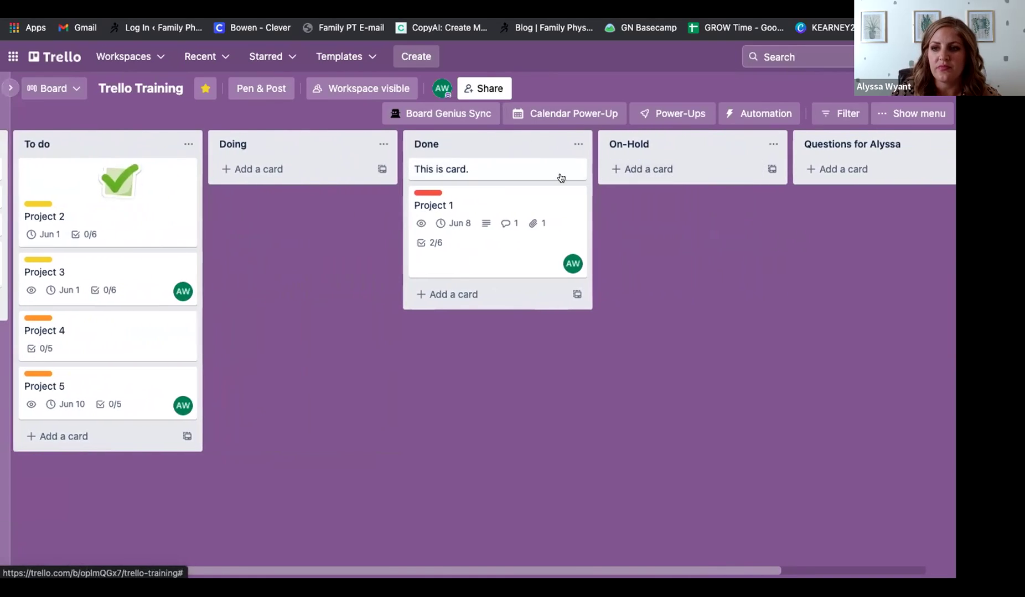
pyautogui.hscroll(2, 775, 178)
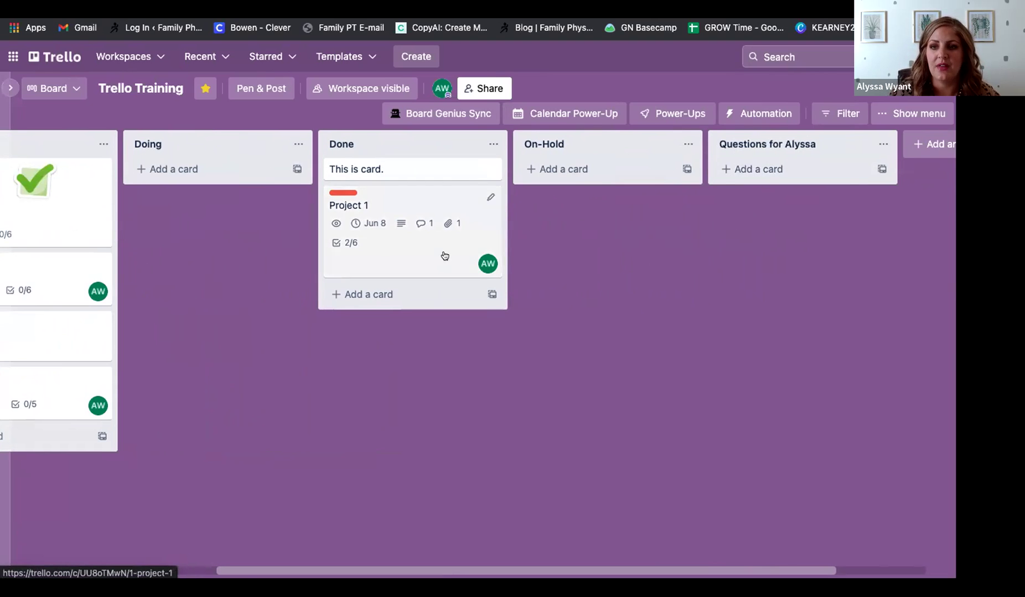
pyautogui.hscroll(-5, 444, 264)
pyautogui.moveTo(659, 183); pyautogui.dragTo(98, 262)
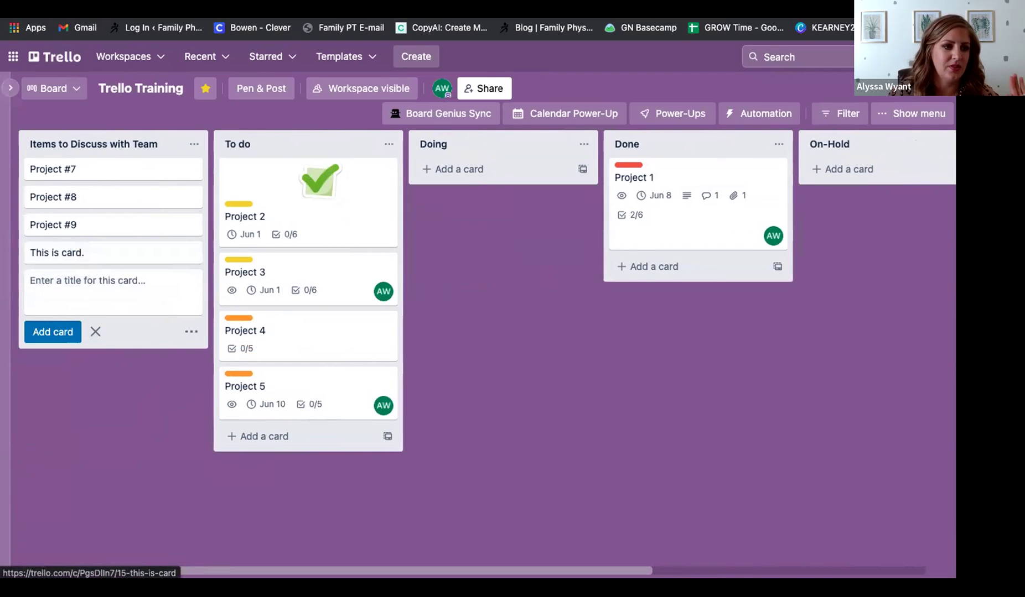
# - Review the board's admins, description and member permissions in its About information
pyautogui.click(878, 112)
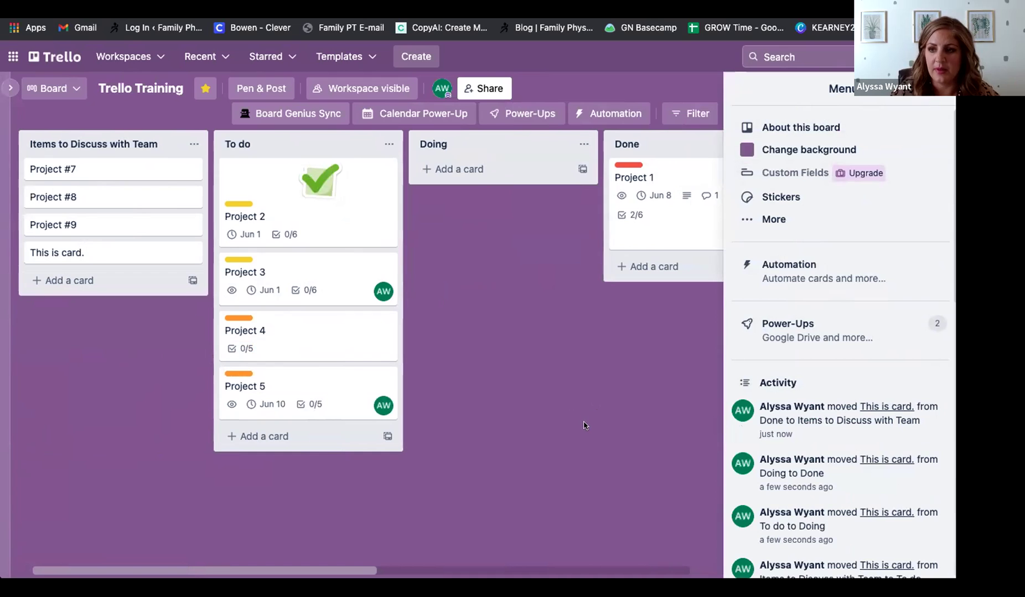
pyautogui.click(787, 130)
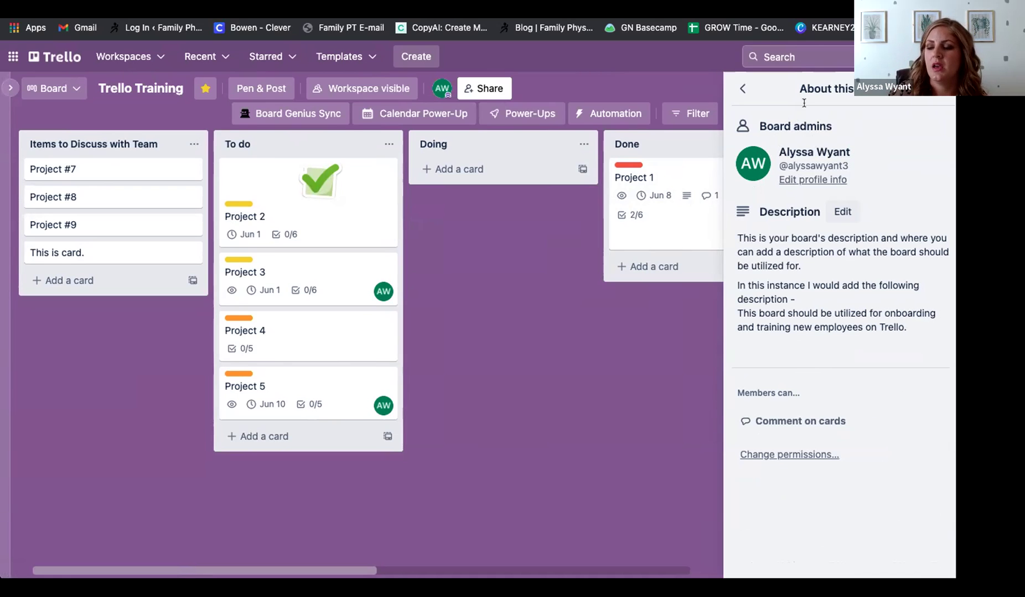
pyautogui.click(742, 89)
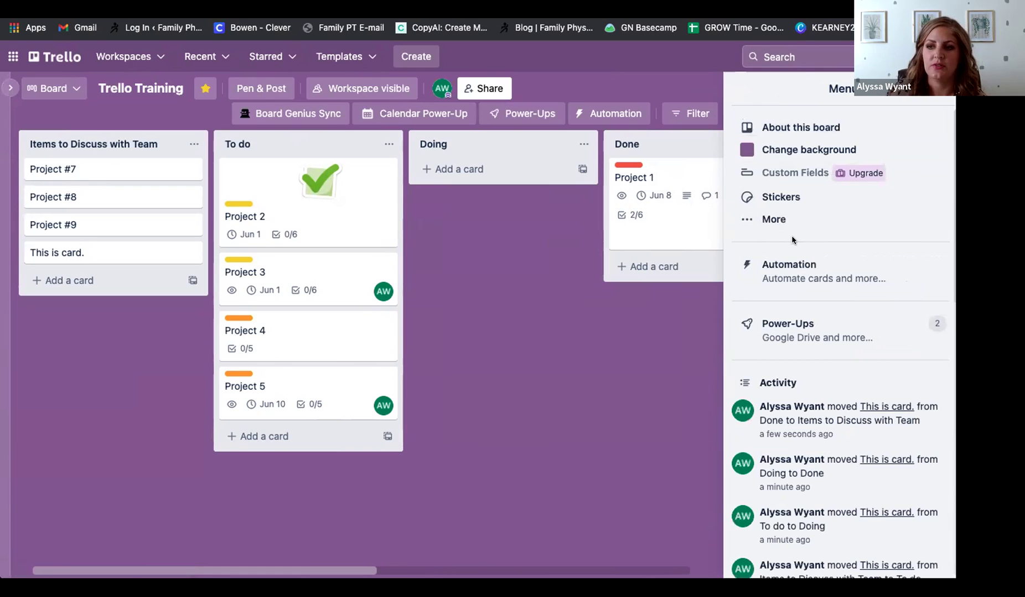
# - Browse the photo backgrounds and set the board's background to the solid light blue color
pyautogui.click(809, 151)
pyautogui.click(767, 170)
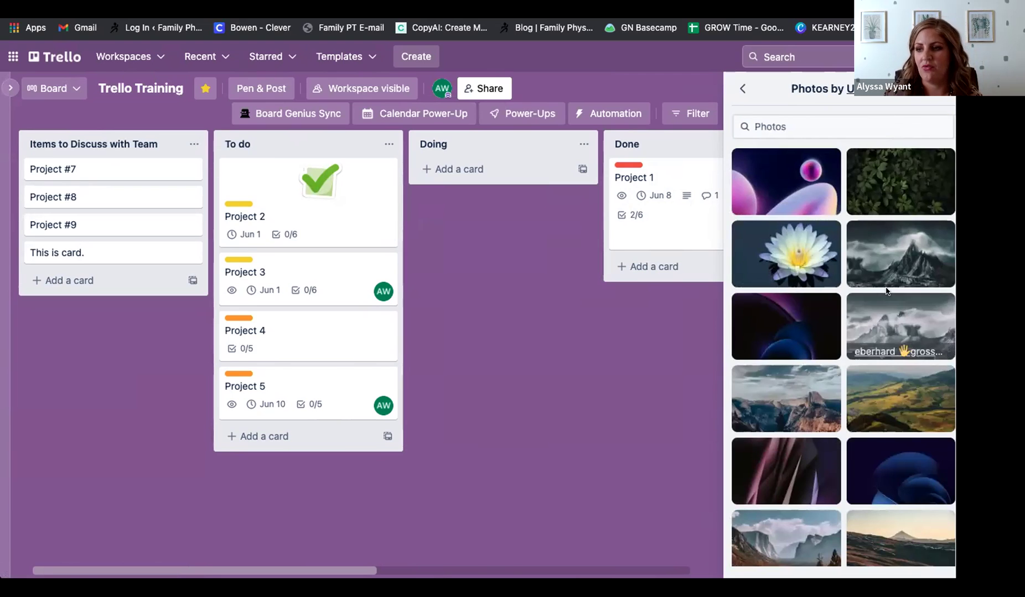
pyautogui.click(743, 89)
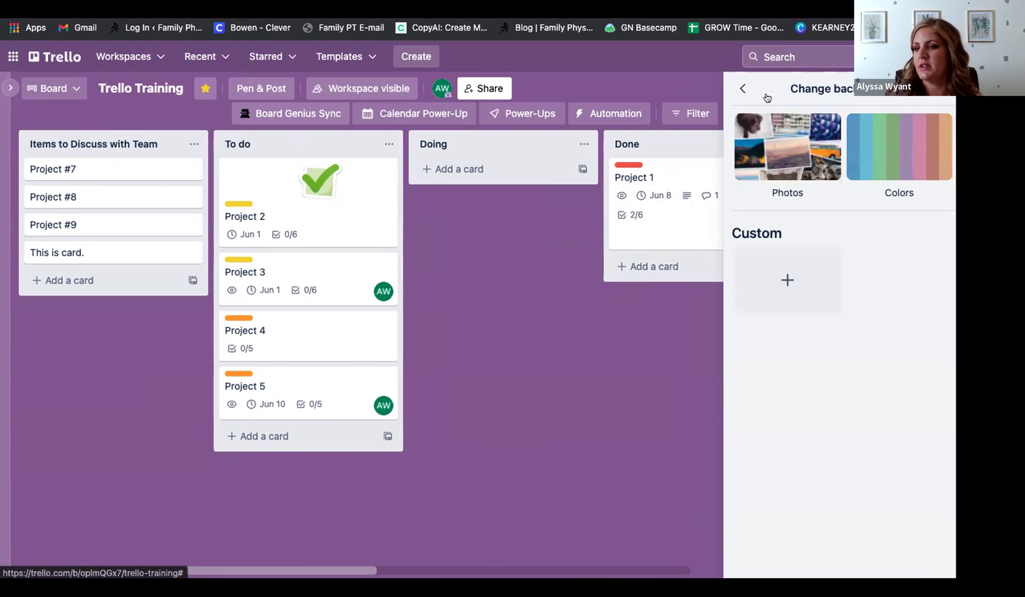
pyautogui.click(919, 143)
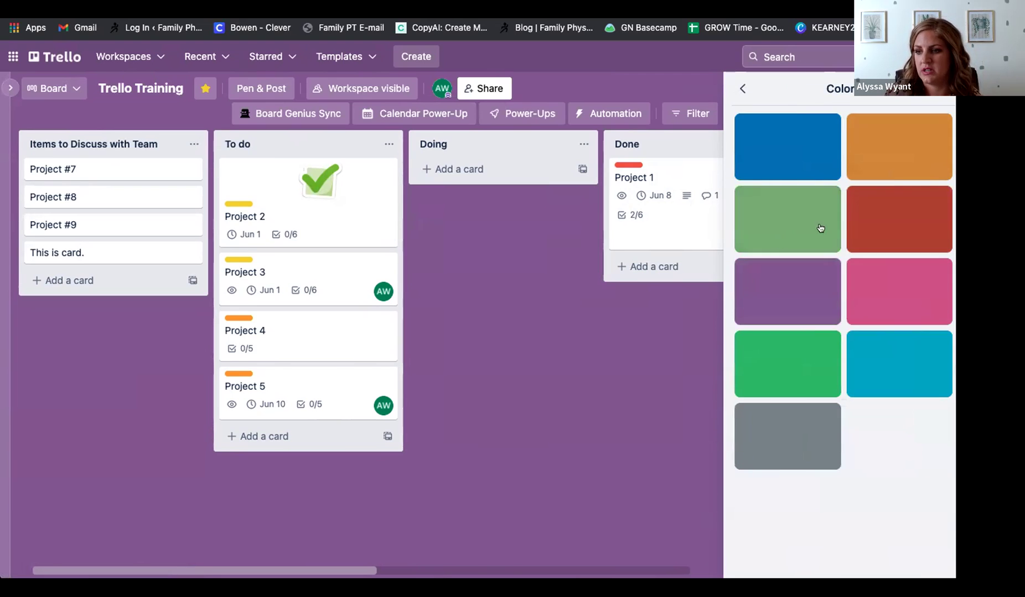
pyautogui.click(878, 351)
pyautogui.click(743, 89)
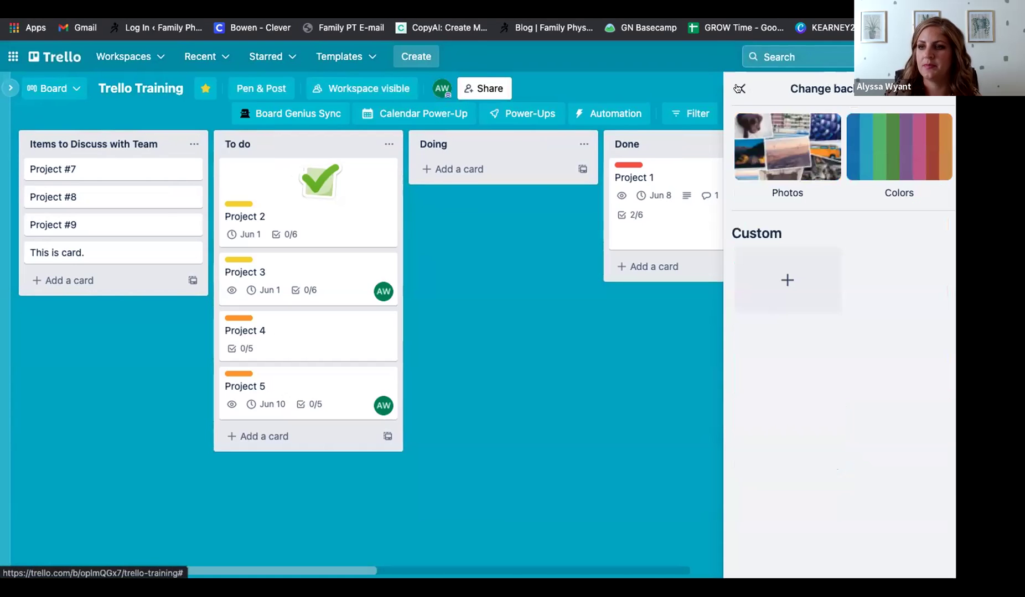
pyautogui.click(738, 91)
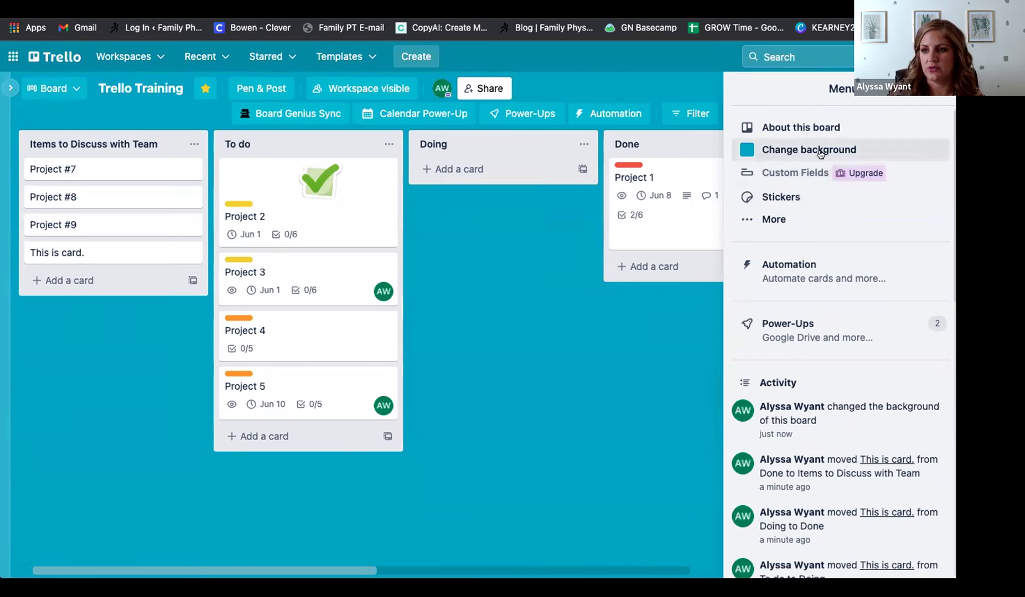
pyautogui.click(781, 149)
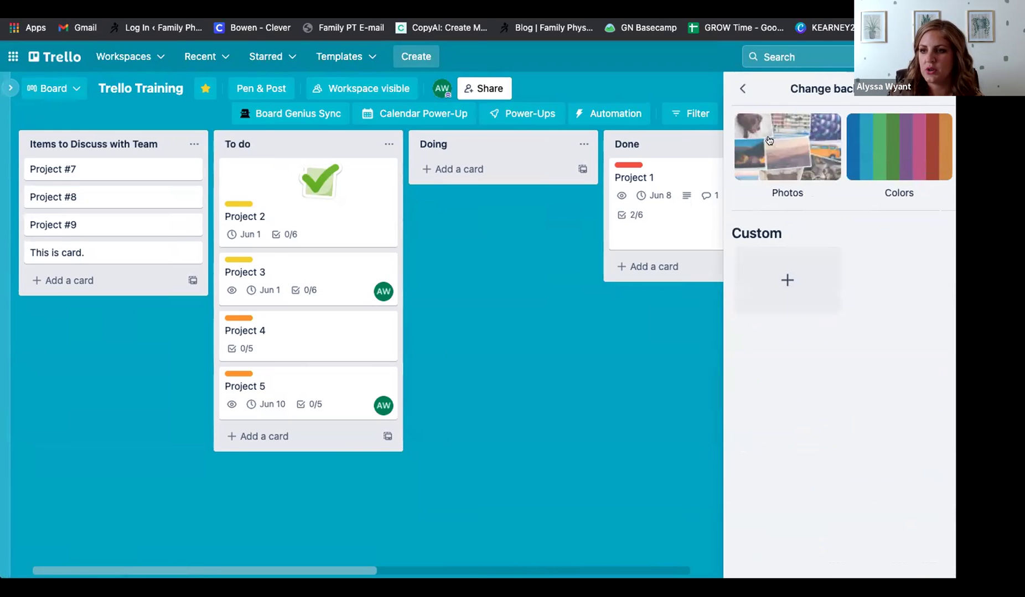
pyautogui.click(742, 89)
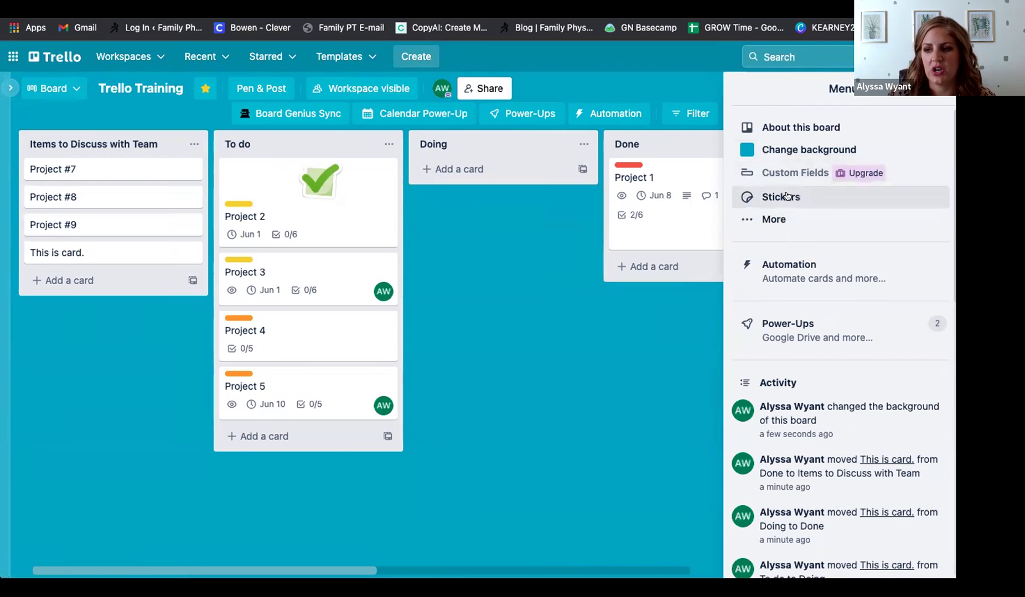
# - Place a red heart sticker on the Project 1 card in the Done list
pyautogui.click(768, 197)
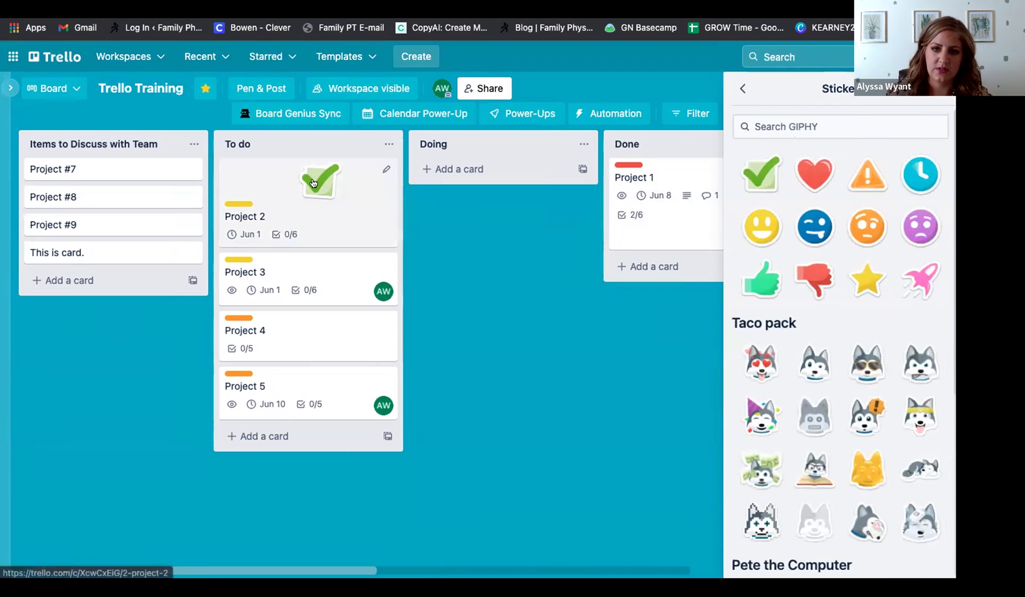
pyautogui.moveTo(813, 167); pyautogui.dragTo(656, 172)
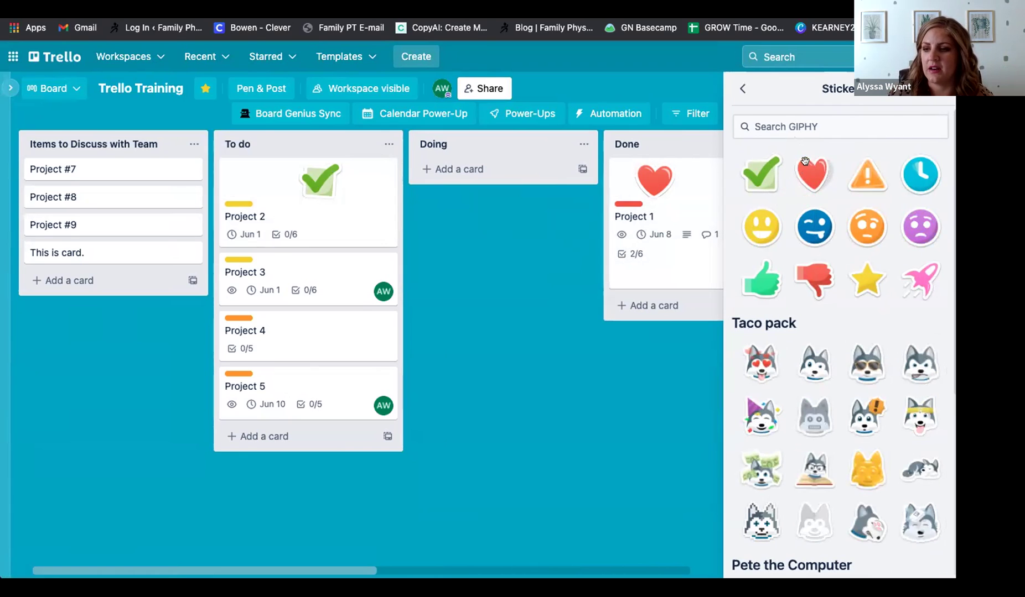
pyautogui.click(740, 89)
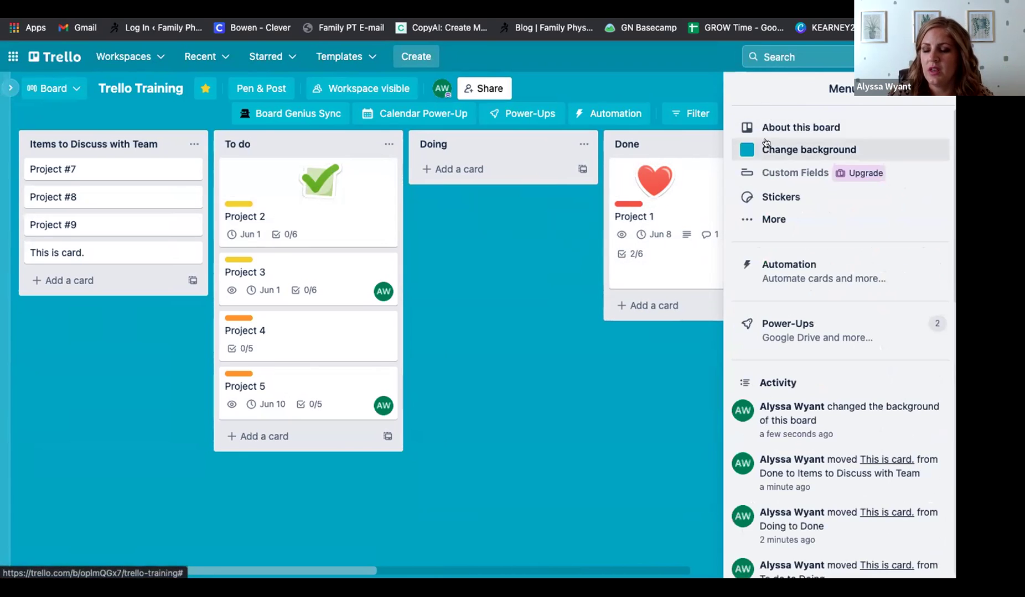
pyautogui.moveTo(631, 178)
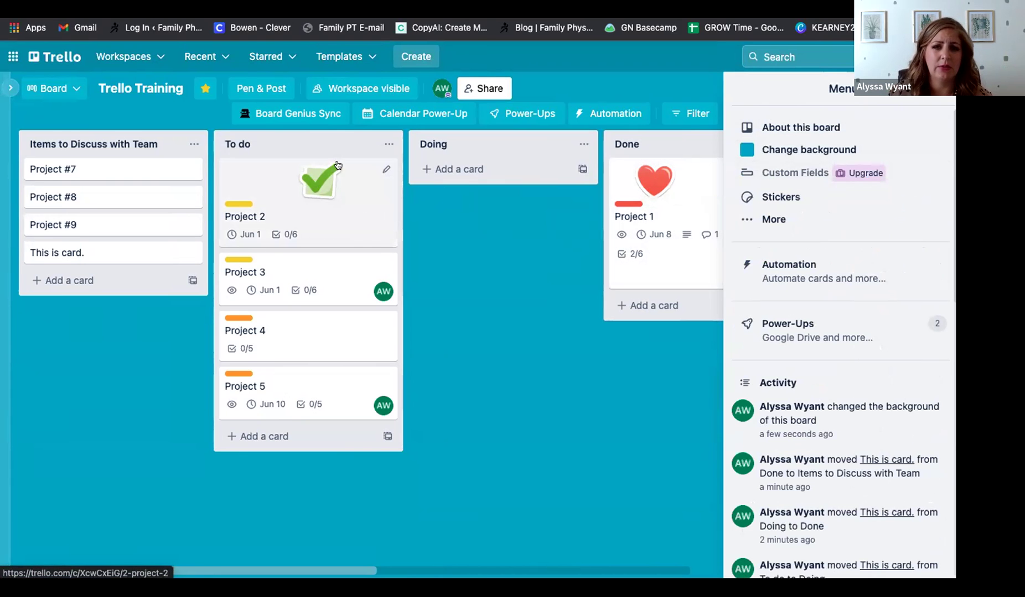
pyautogui.hotkey('ctrl', 'Up')
pyautogui.click(742, 304)
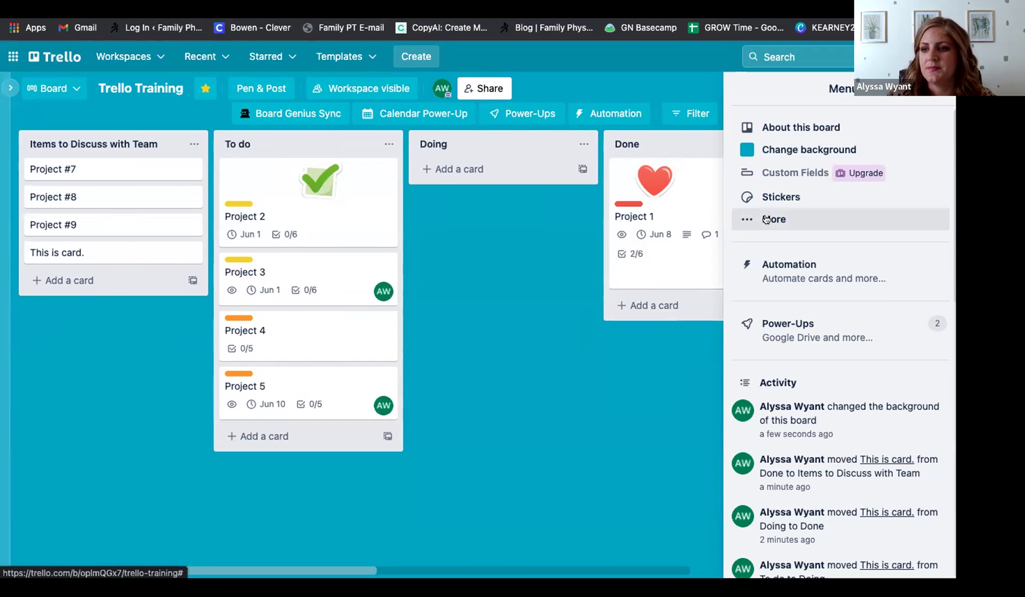
# - Review the board settings for workspace, card covers, and commenting and membership permissions
pyautogui.click(764, 220)
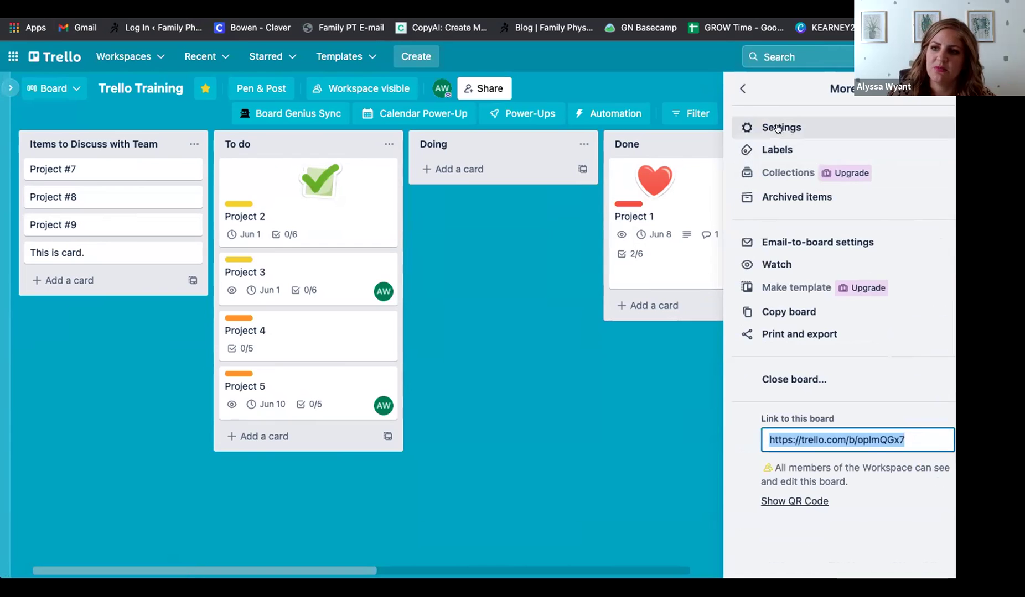
pyautogui.click(776, 131)
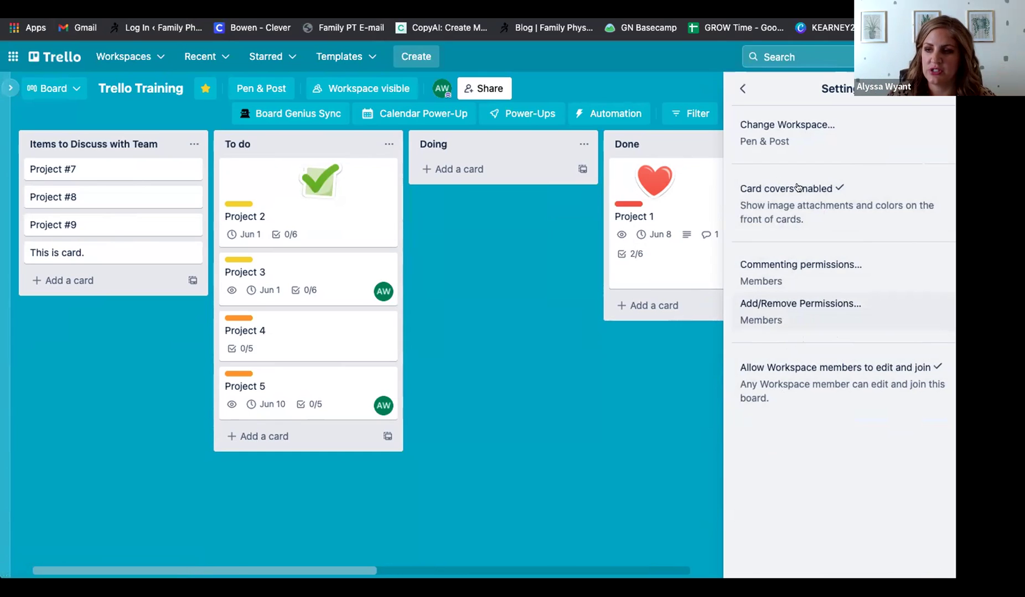
pyautogui.click(739, 89)
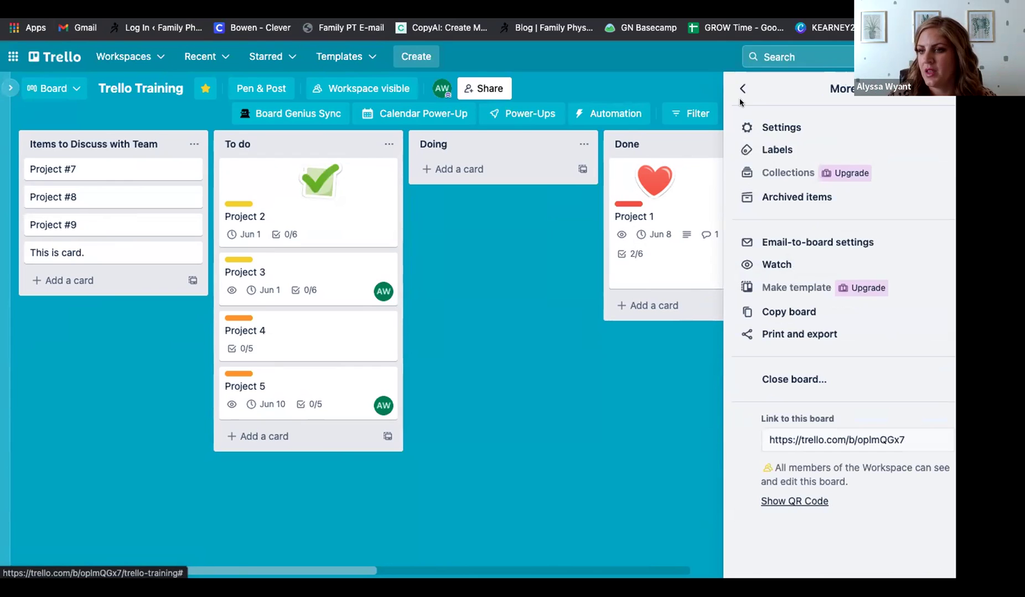
# - Name the purple board label "Sample" and show the label names on the board's cards
pyautogui.click(769, 150)
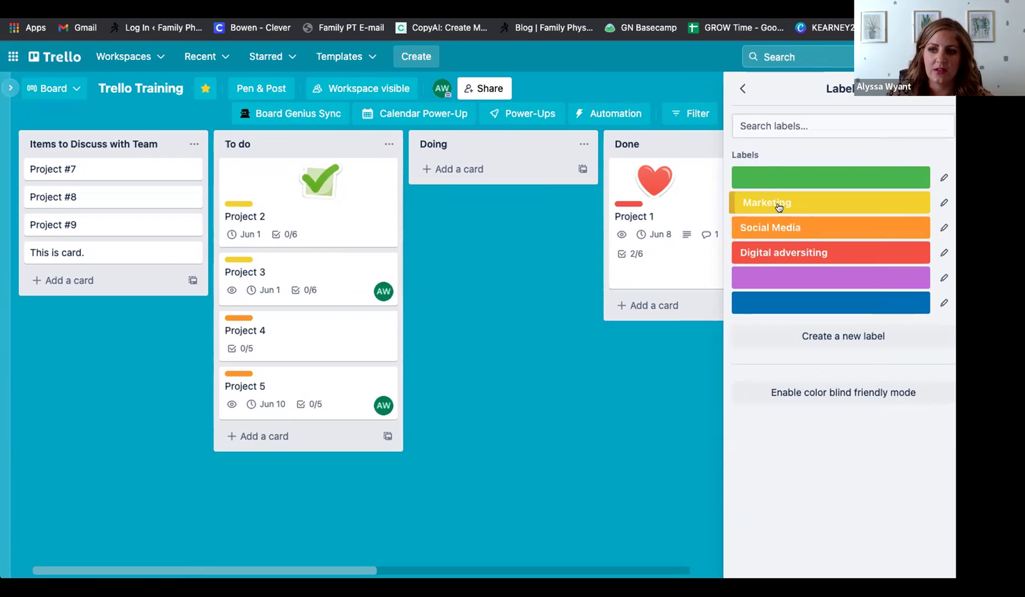
pyautogui.click(793, 286)
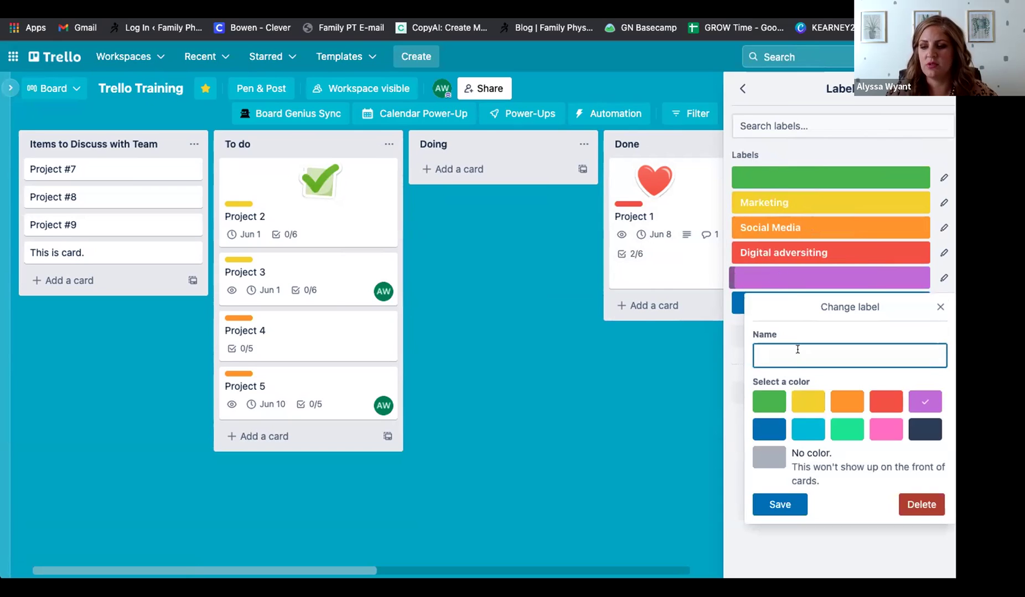
pyautogui.write('Sample')
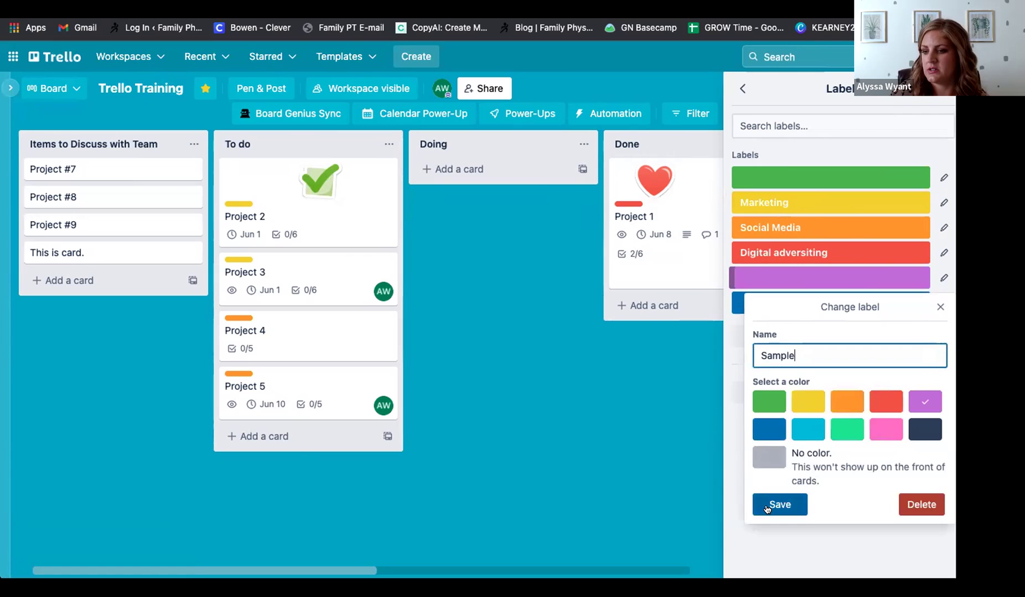
pyautogui.click(772, 504)
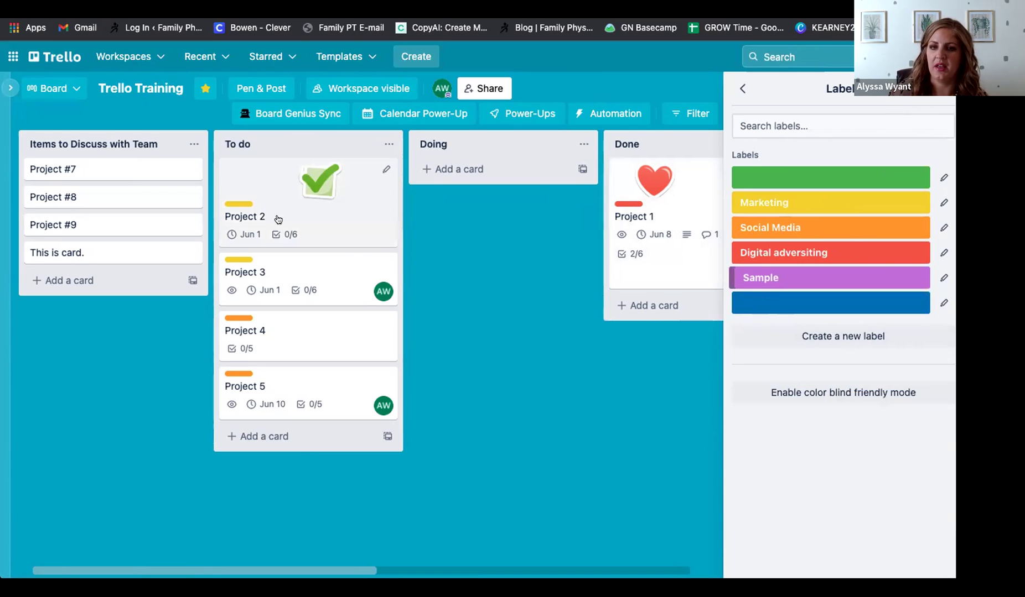
pyautogui.click(243, 205)
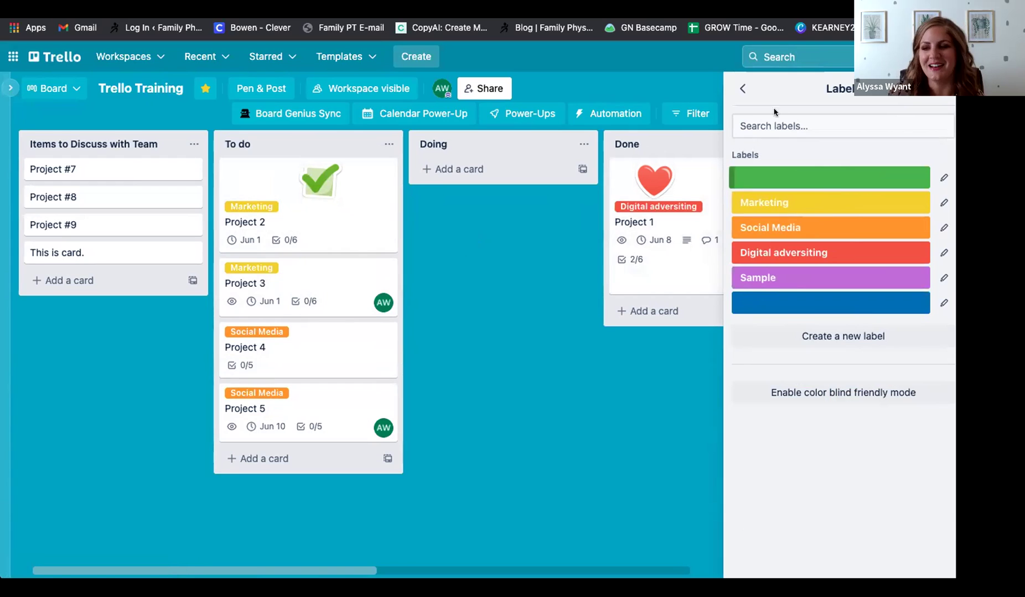
pyautogui.click(743, 90)
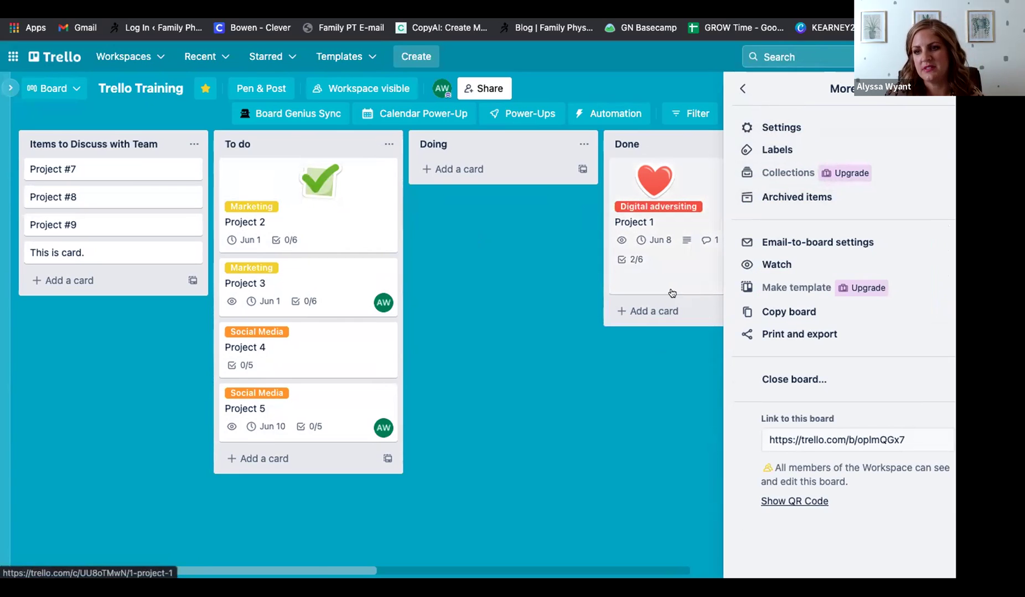
# - Archive the Project 1 card from the Done list
pyautogui.click(641, 285)
pyautogui.click(729, 91)
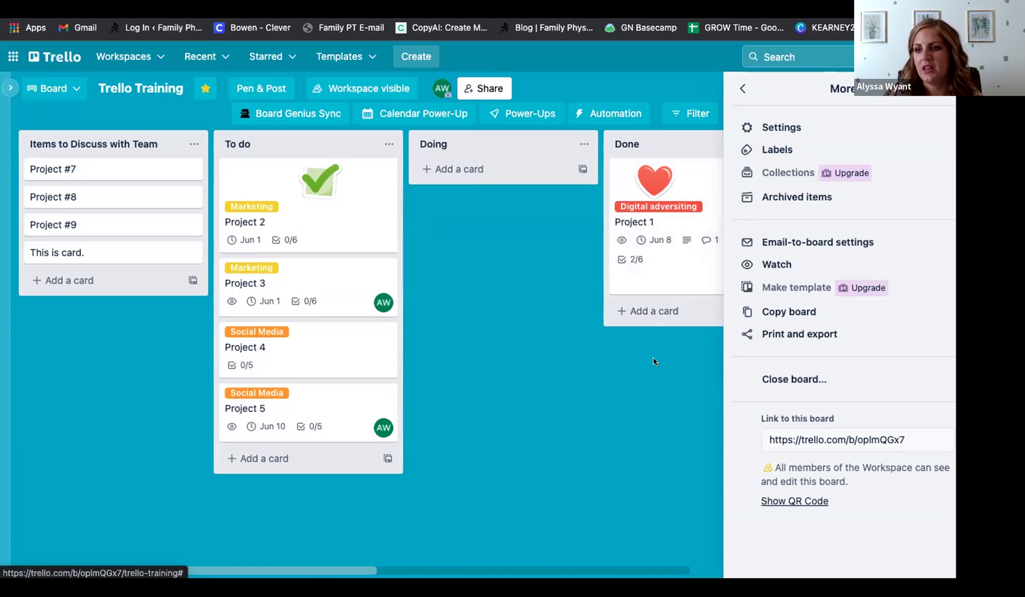
pyautogui.click(698, 397)
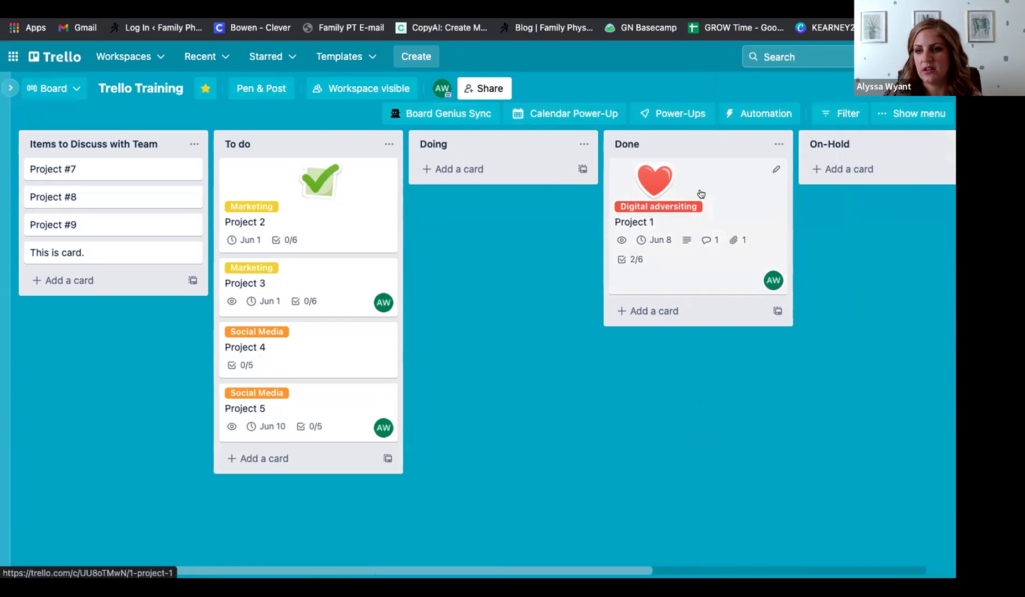
pyautogui.click(697, 270)
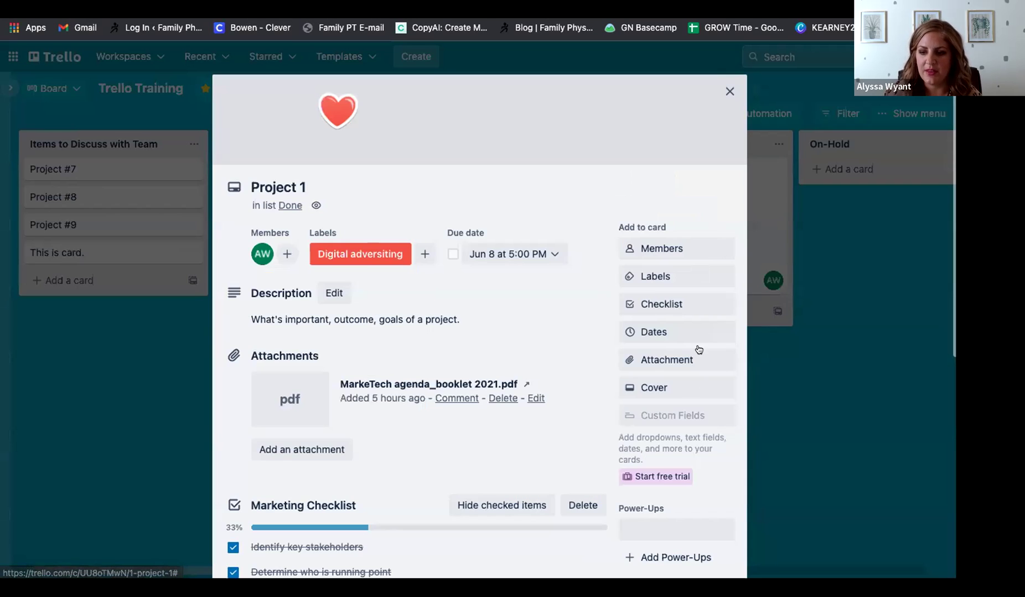
pyautogui.scroll(-7, 693, 386)
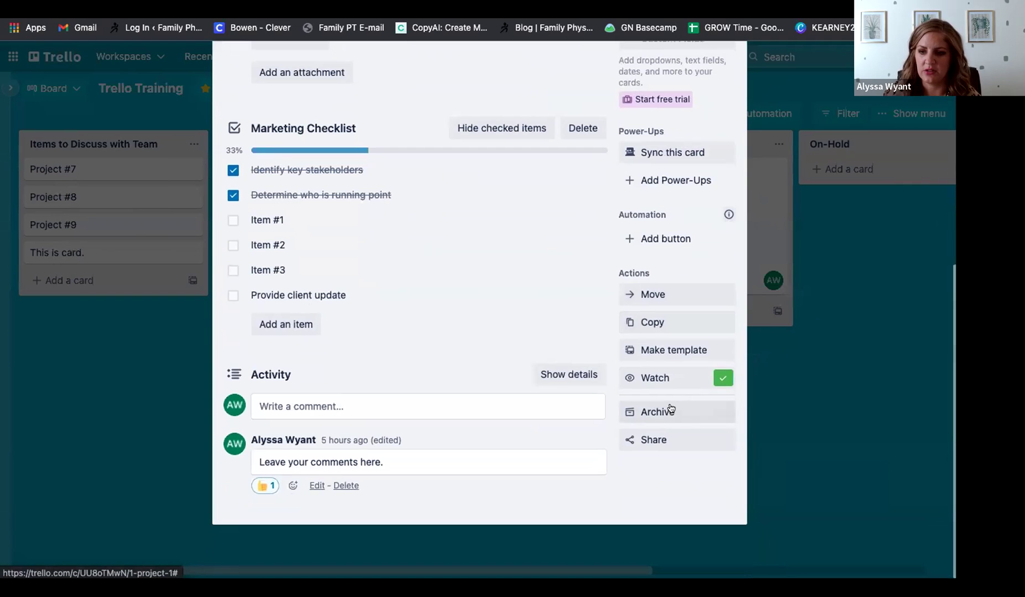
pyautogui.click(784, 448)
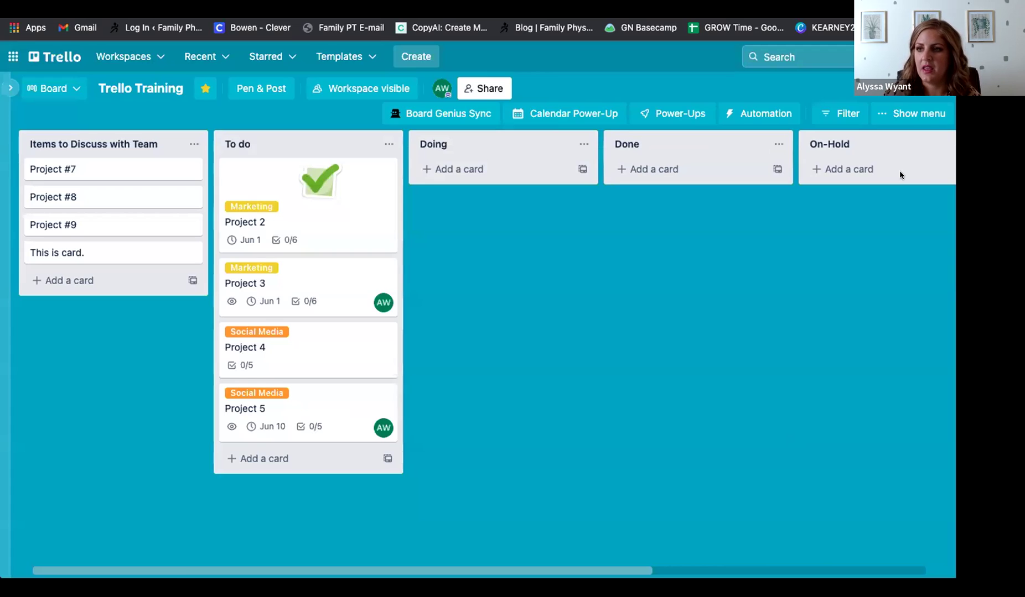
# - Review the Project 1 card in the board's archived items and send it back to the board
pyautogui.click(903, 108)
pyautogui.click(780, 194)
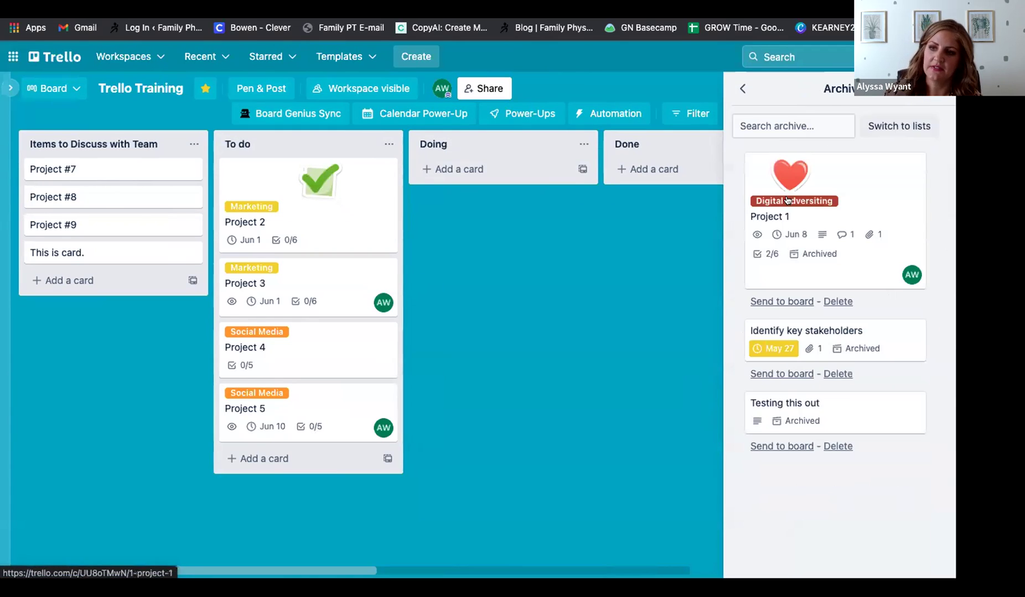
pyautogui.click(871, 201)
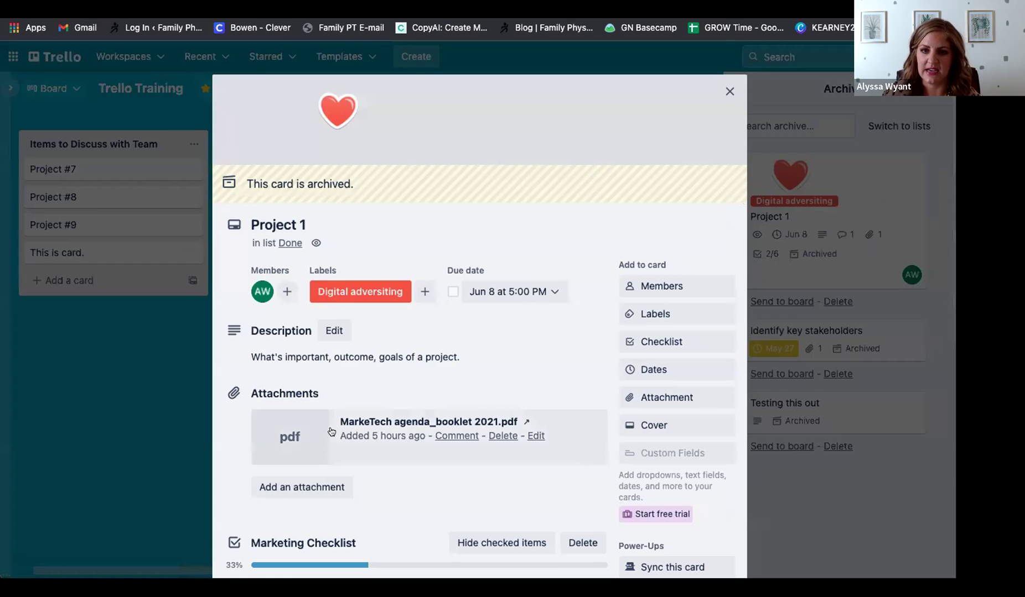
pyautogui.scroll(-3, 450, 374)
pyautogui.scroll(5, 450, 375)
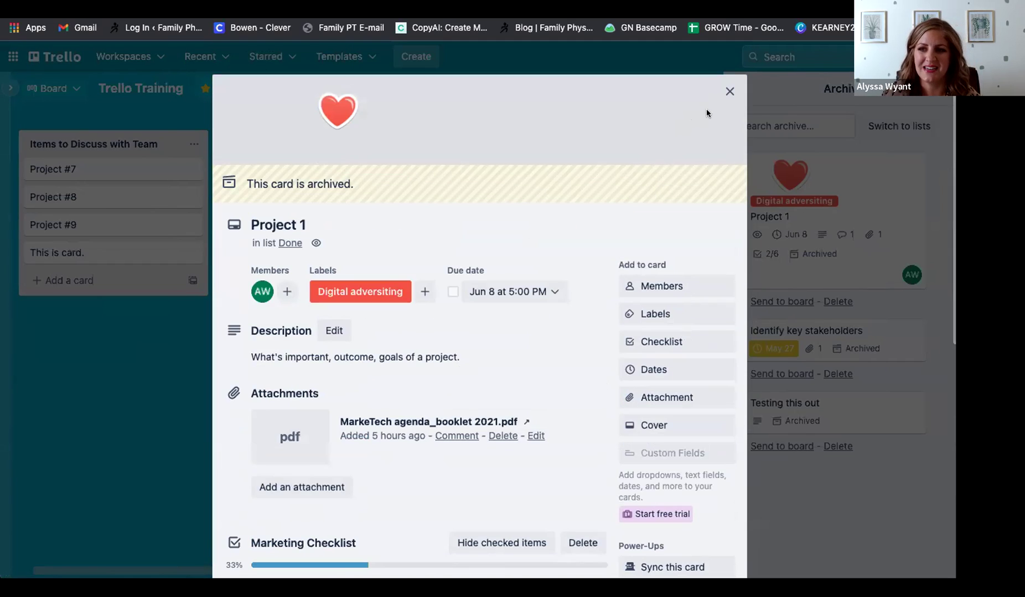
pyautogui.click(727, 90)
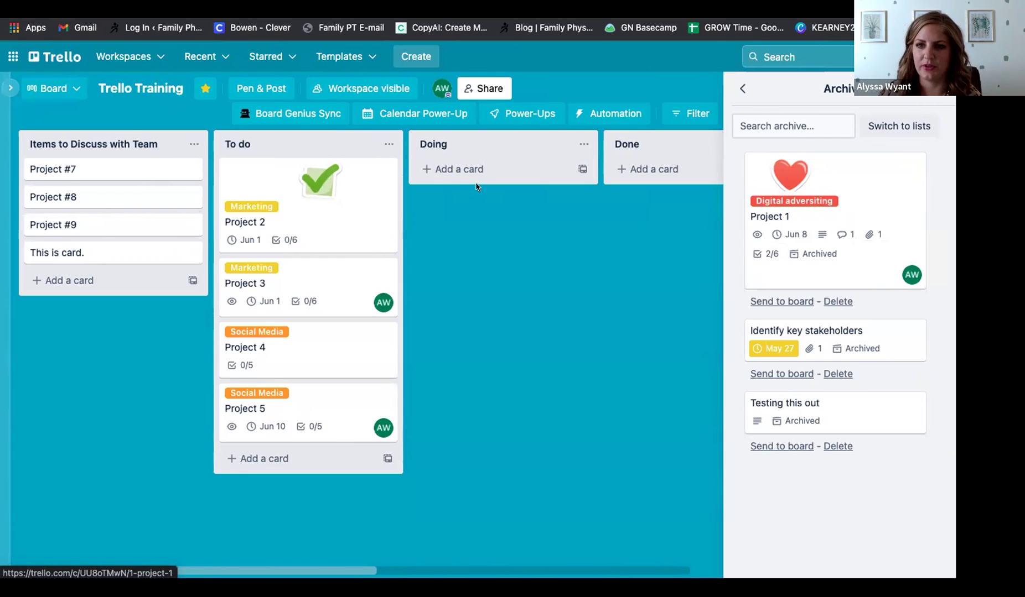
pyautogui.click(787, 300)
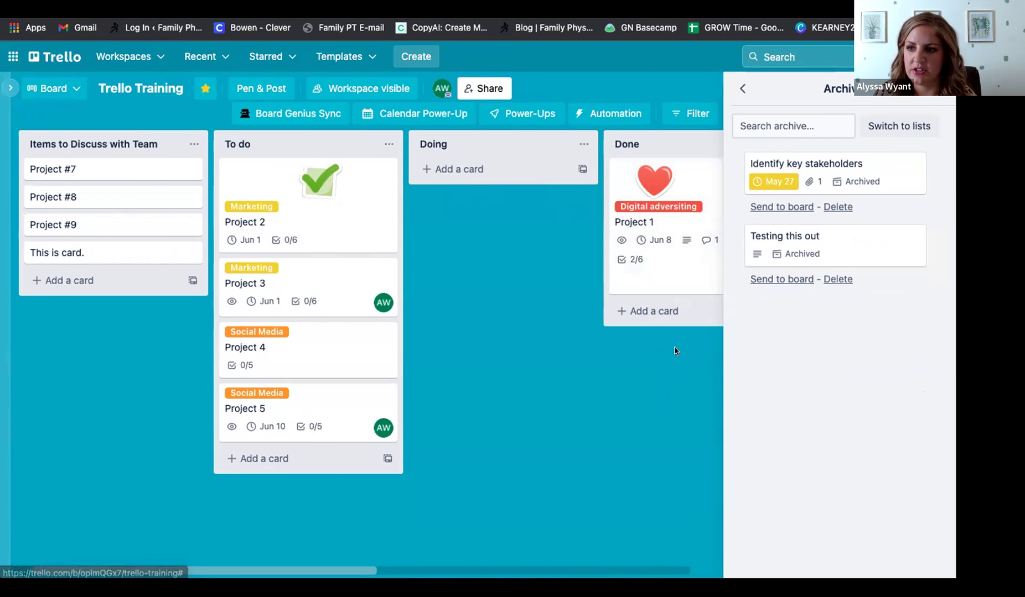
pyautogui.click(743, 88)
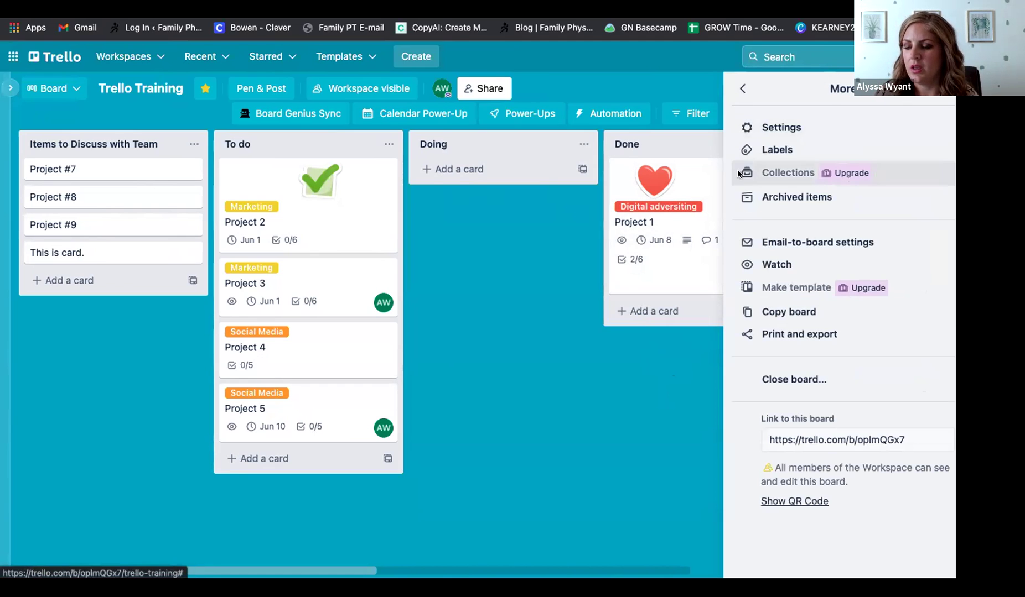
# - Copy the board's email address for adding cards and switch to the Gmail inbox in a new browser tab
pyautogui.click(779, 242)
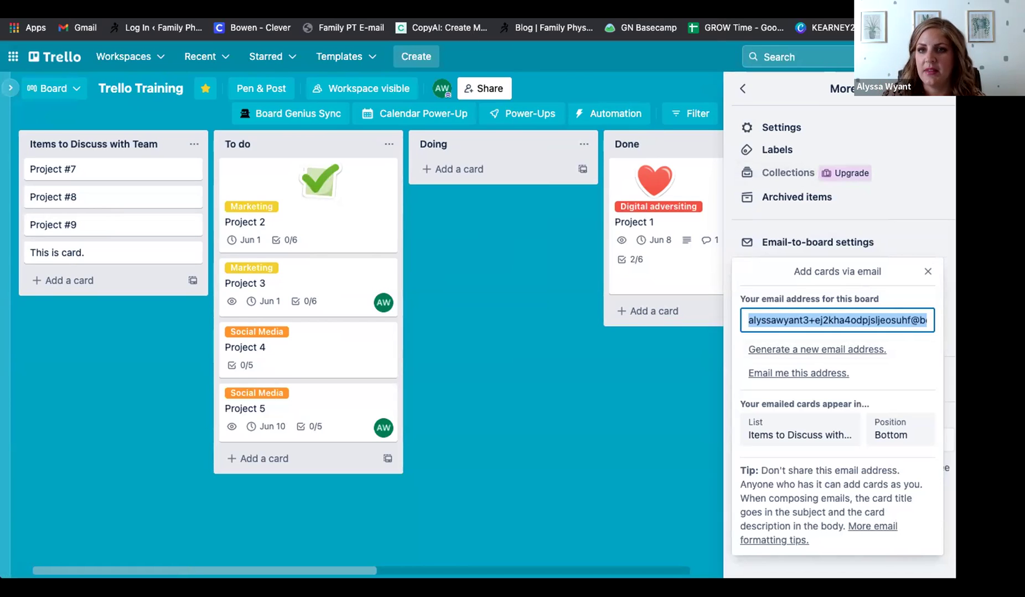
pyautogui.hotkey('ctrl', 't')
pyautogui.write('g')
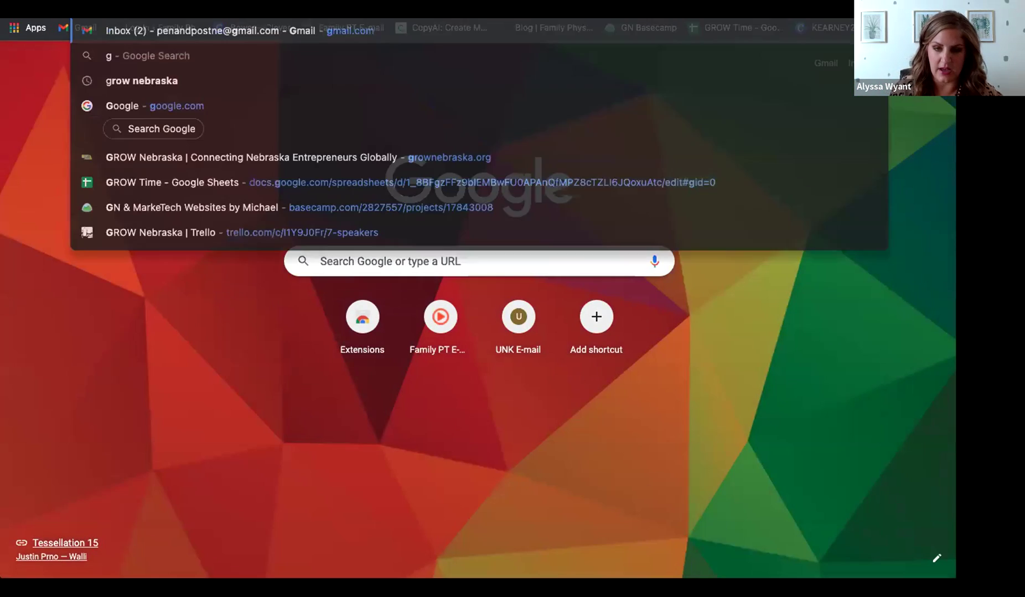
pyautogui.press('Return')
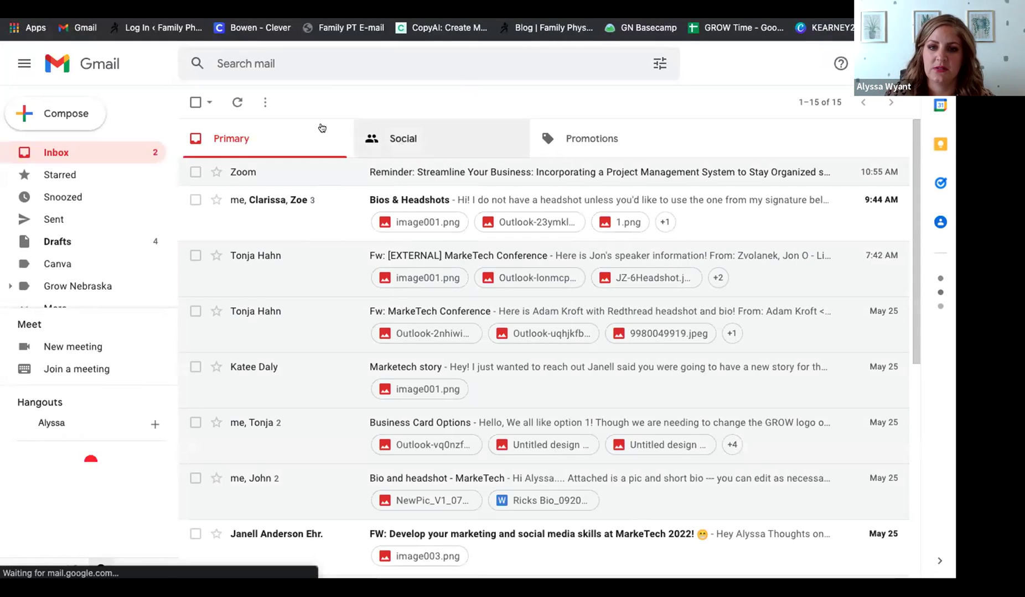
# - Forward the Zoom webinar reminder email to the board's email address
pyautogui.click(278, 168)
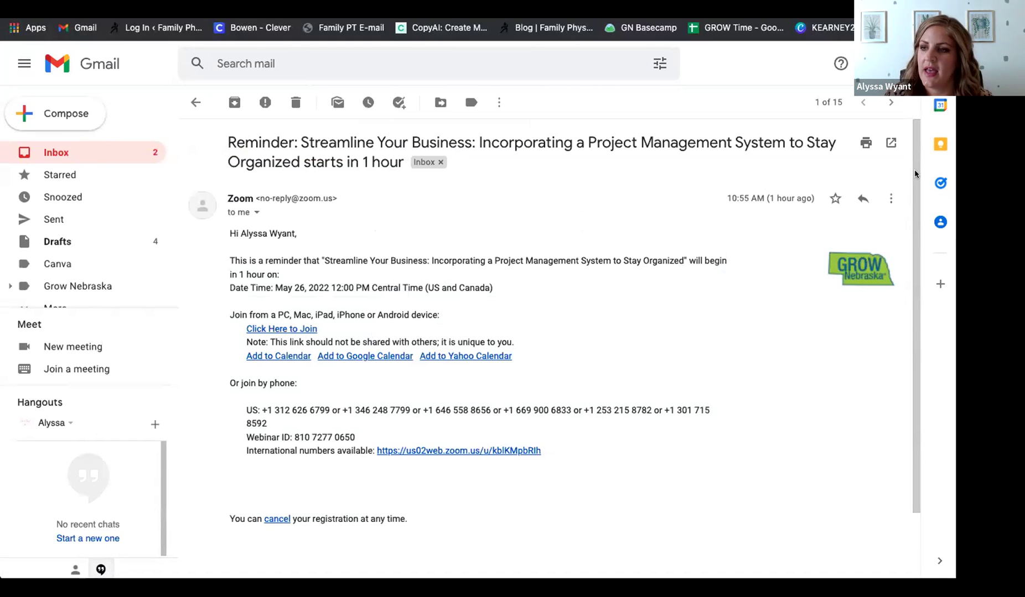
pyautogui.click(891, 198)
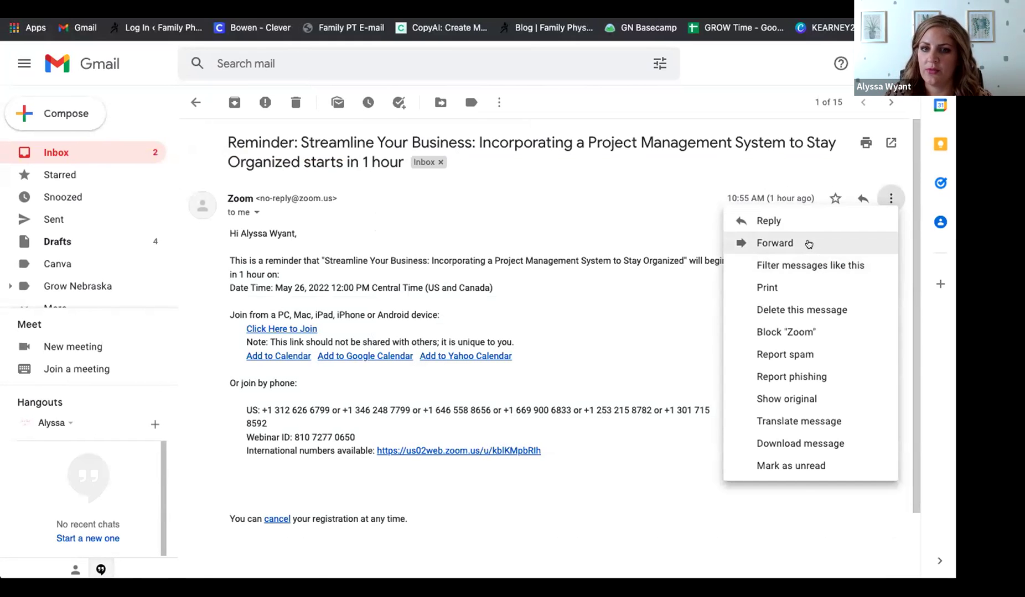
pyautogui.click(808, 244)
pyautogui.hotkey('ctrl', 'v')
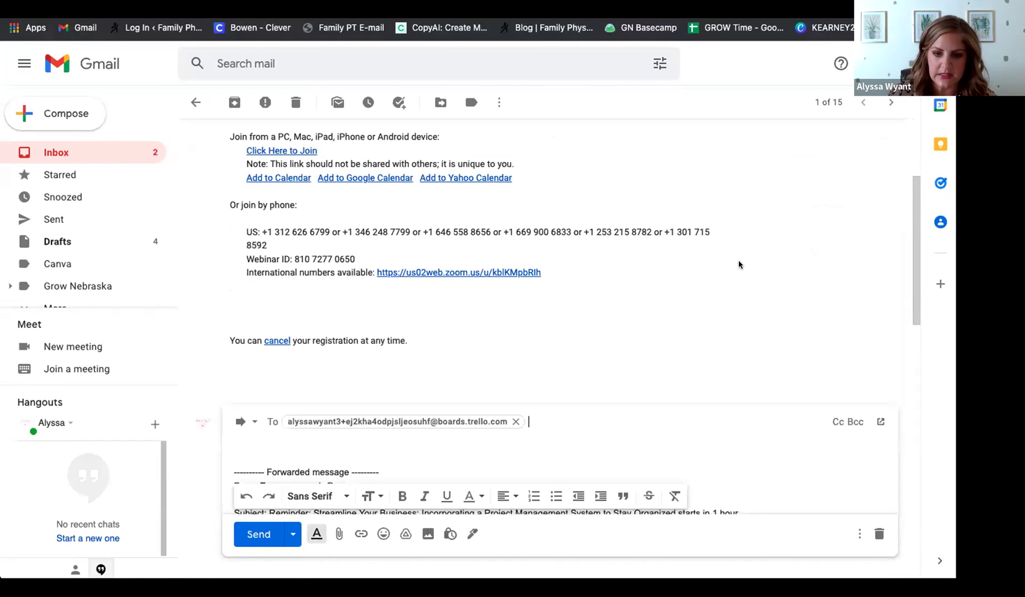
pyautogui.click(259, 534)
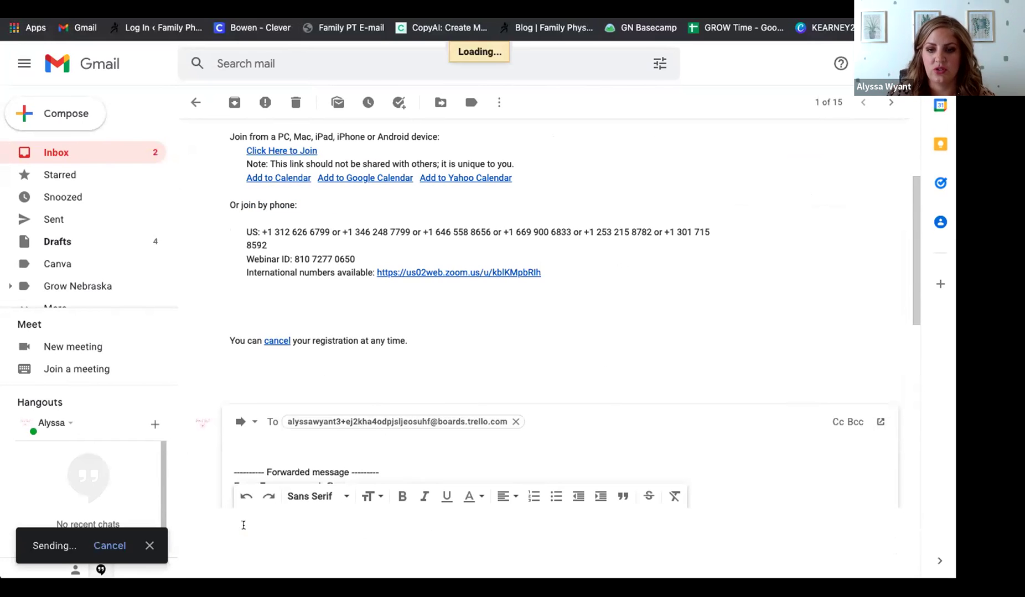
# - Switch back to the Trello board and review the description of the emailed reminder card in Items to Discuss with Team
pyautogui.hotkey('ctrl', 'shift', 'Tab')
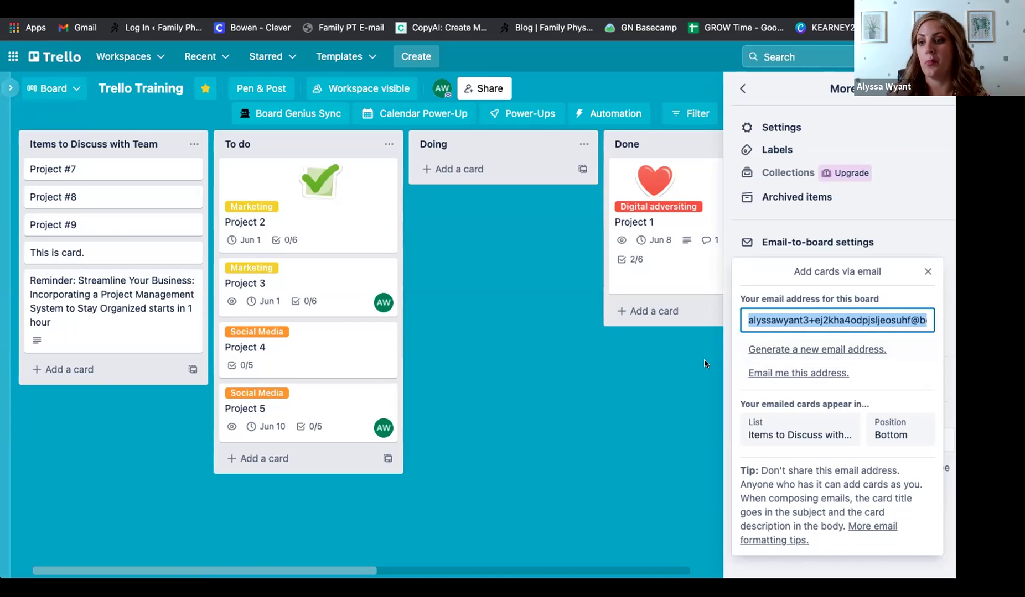
pyautogui.click(927, 272)
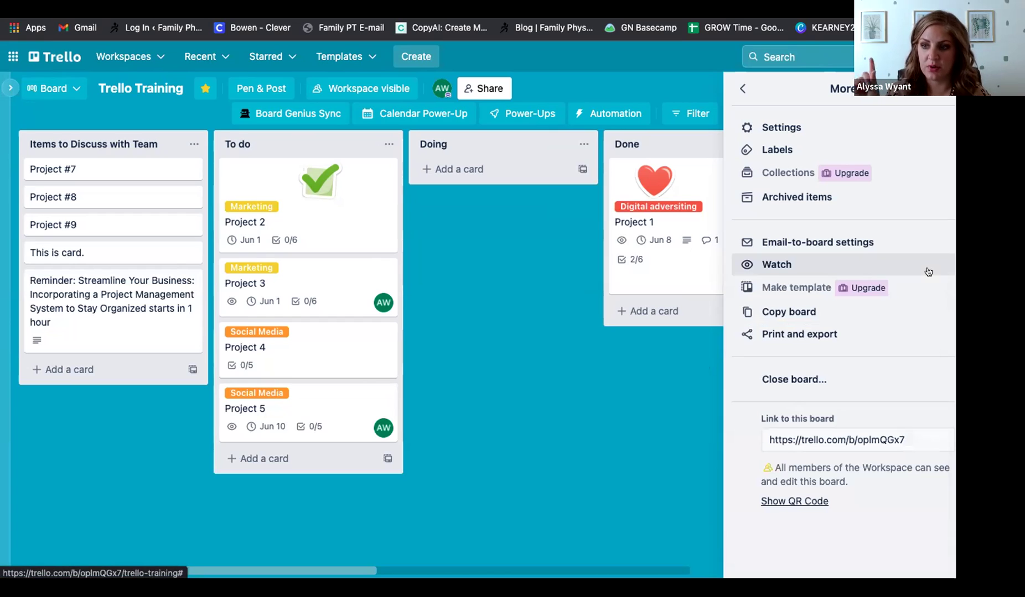
pyautogui.click(103, 317)
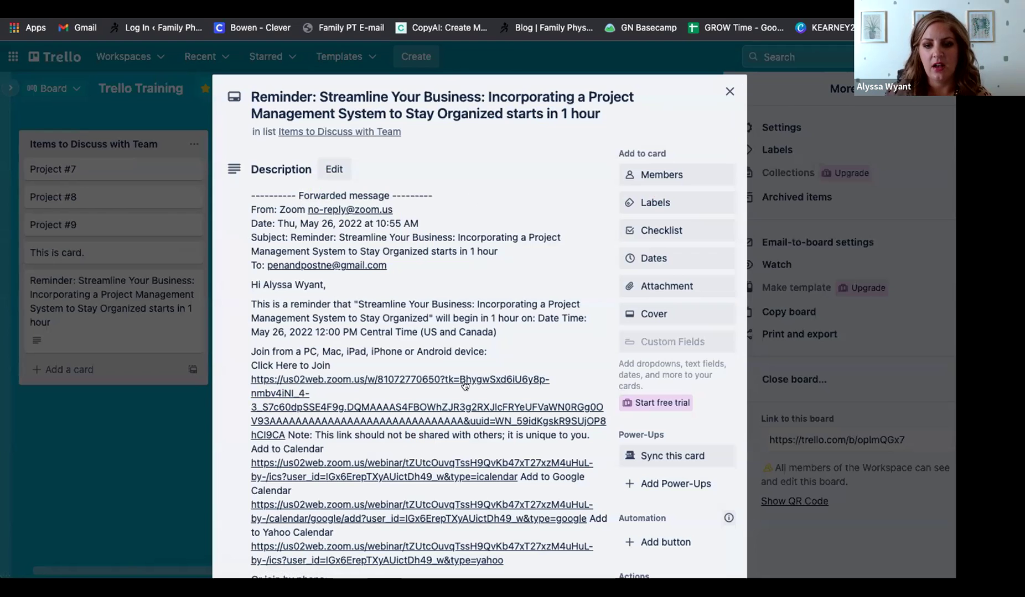
pyautogui.scroll(-7, 441, 345)
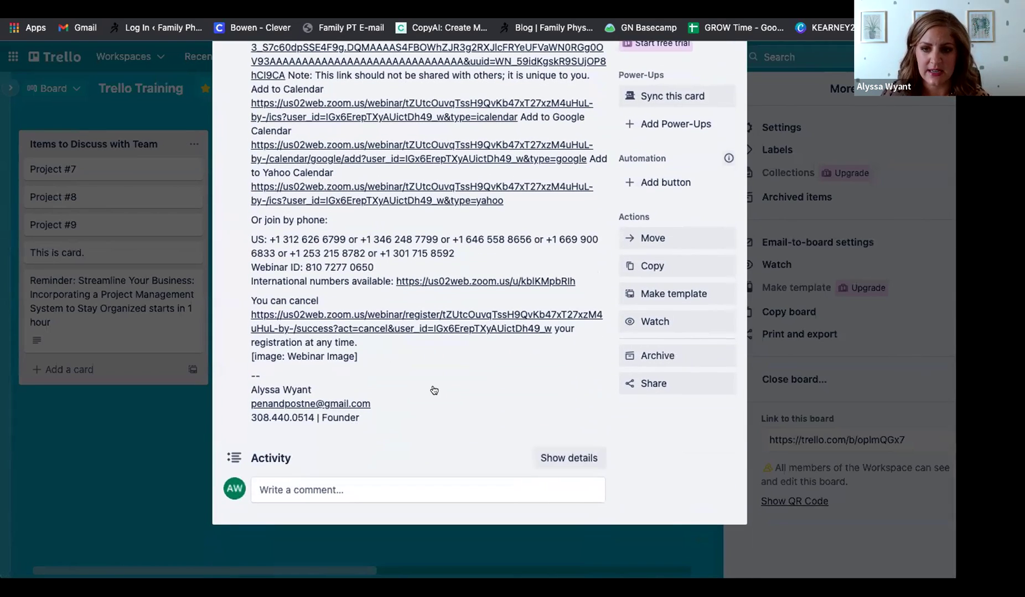
pyautogui.scroll(5, 434, 391)
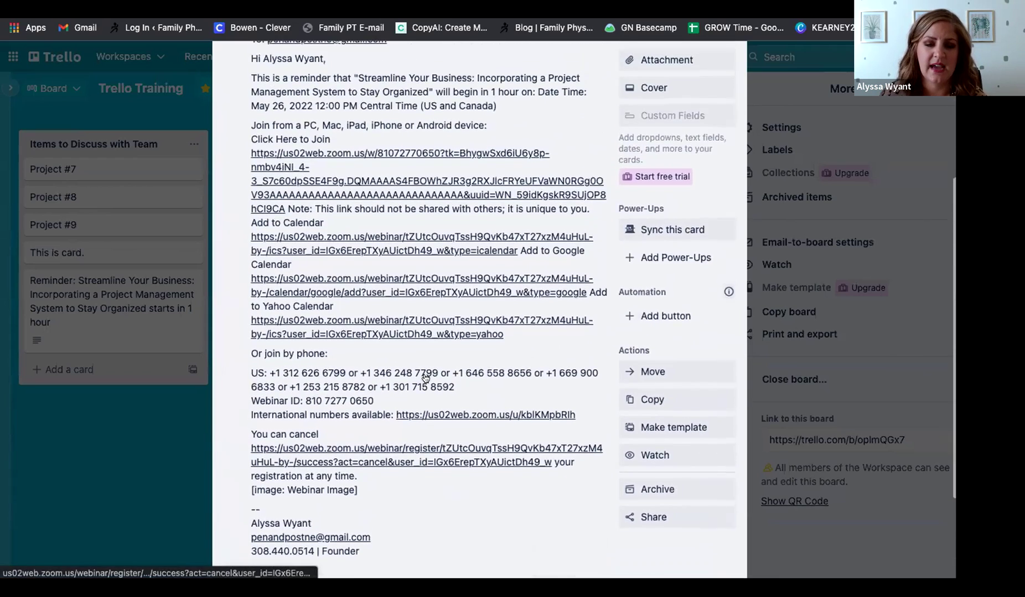
pyautogui.scroll(1, 434, 303)
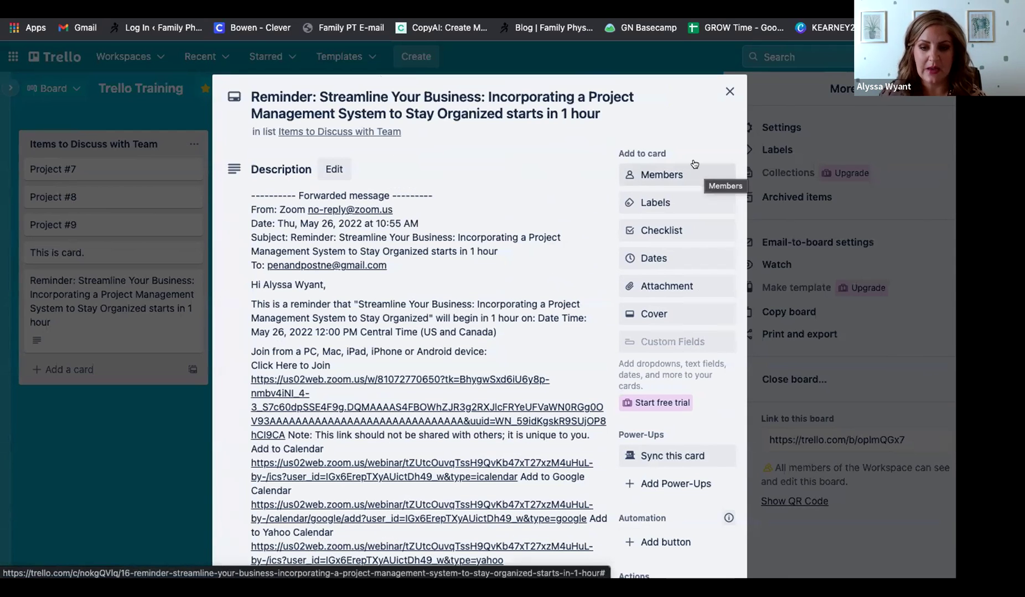
pyautogui.click(731, 92)
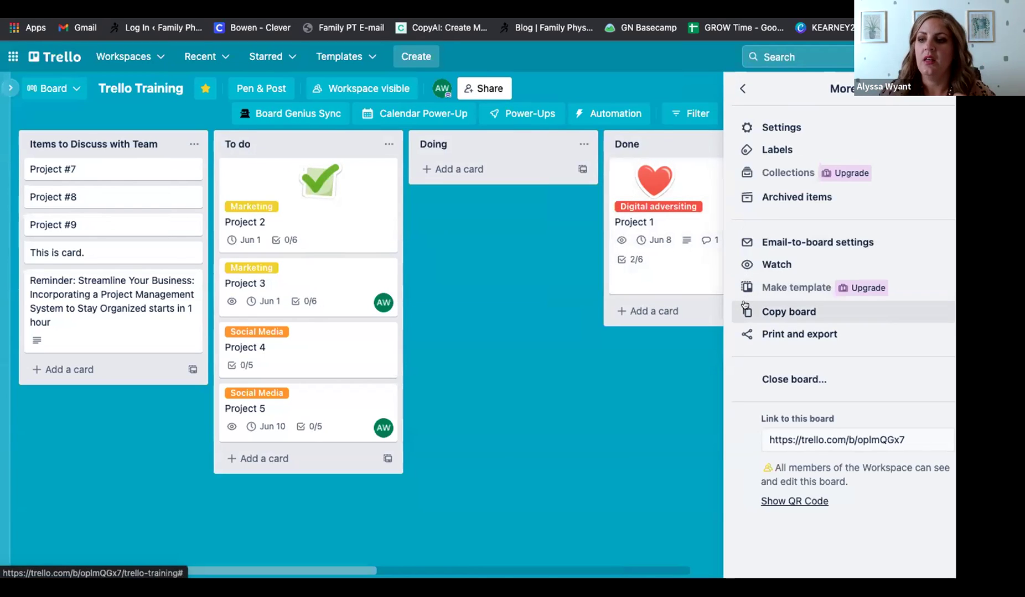
# - Turn watching on for the board and switch it off again
pyautogui.click(768, 270)
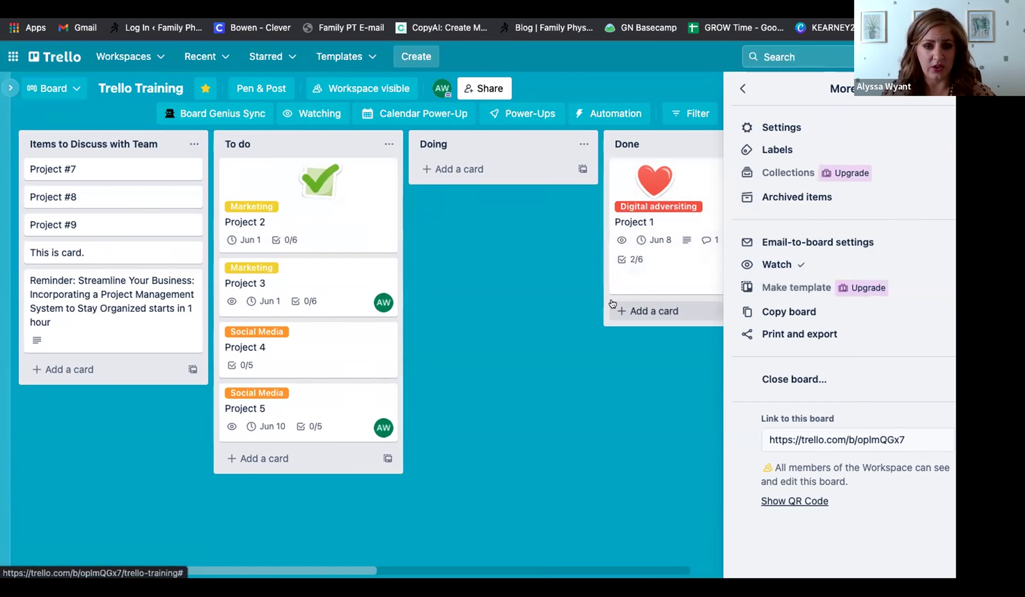
pyautogui.click(795, 265)
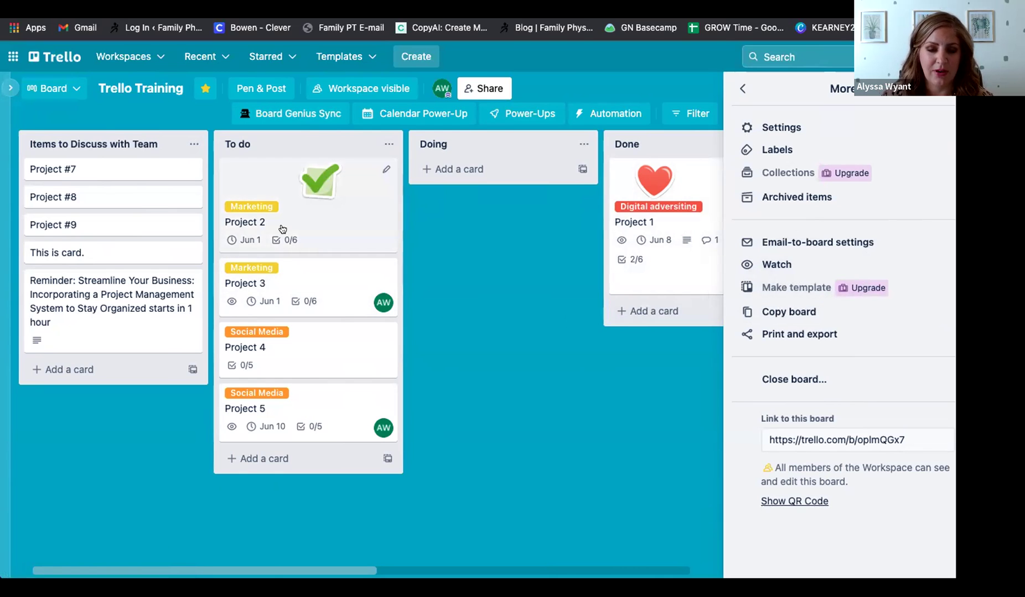
# - Review the board's print and export options and its shareable link, and close the board menu
pyautogui.click(775, 336)
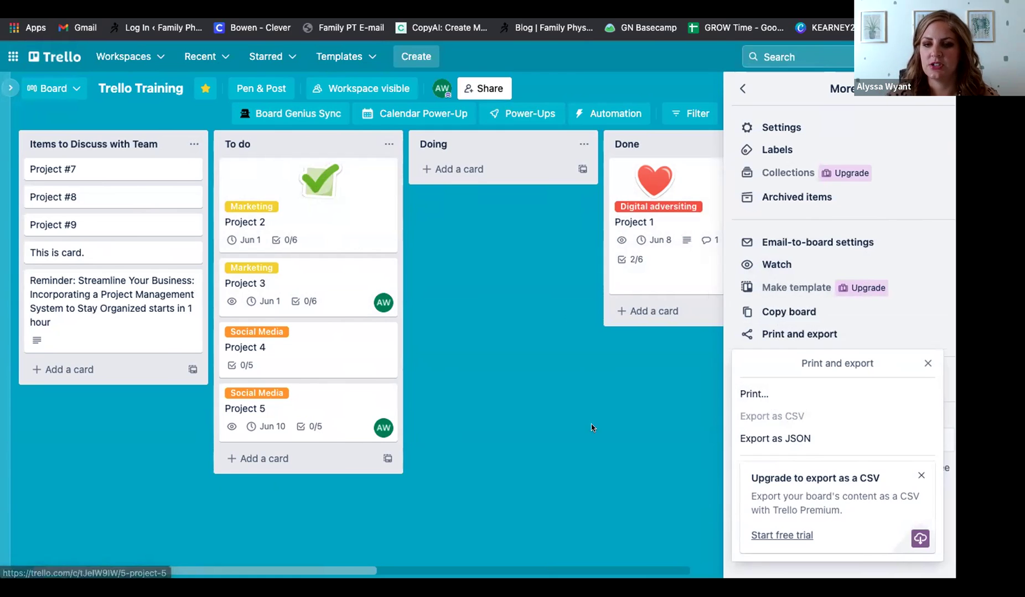
pyautogui.click(927, 363)
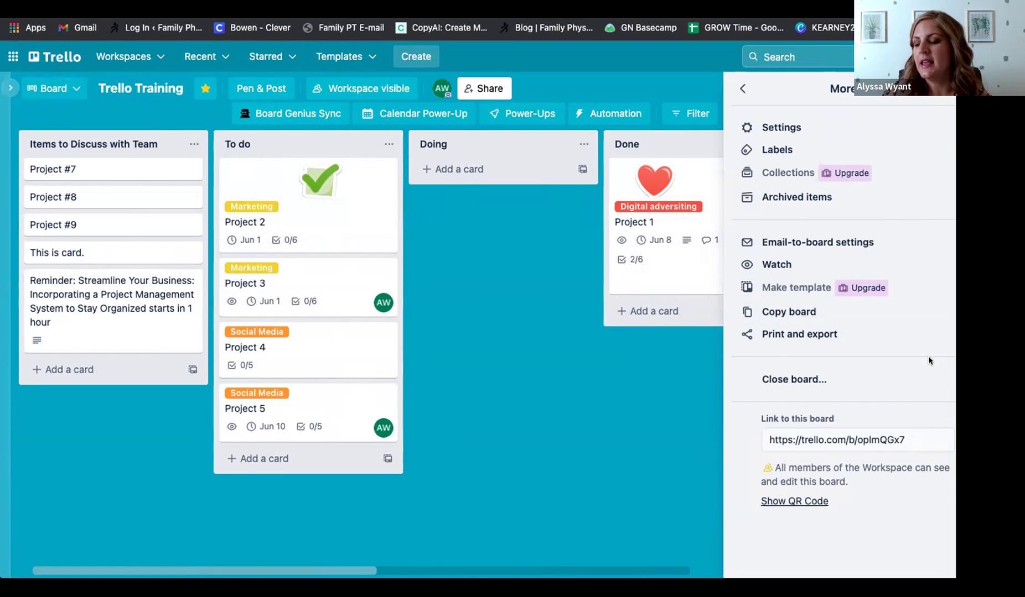
pyautogui.click(915, 438)
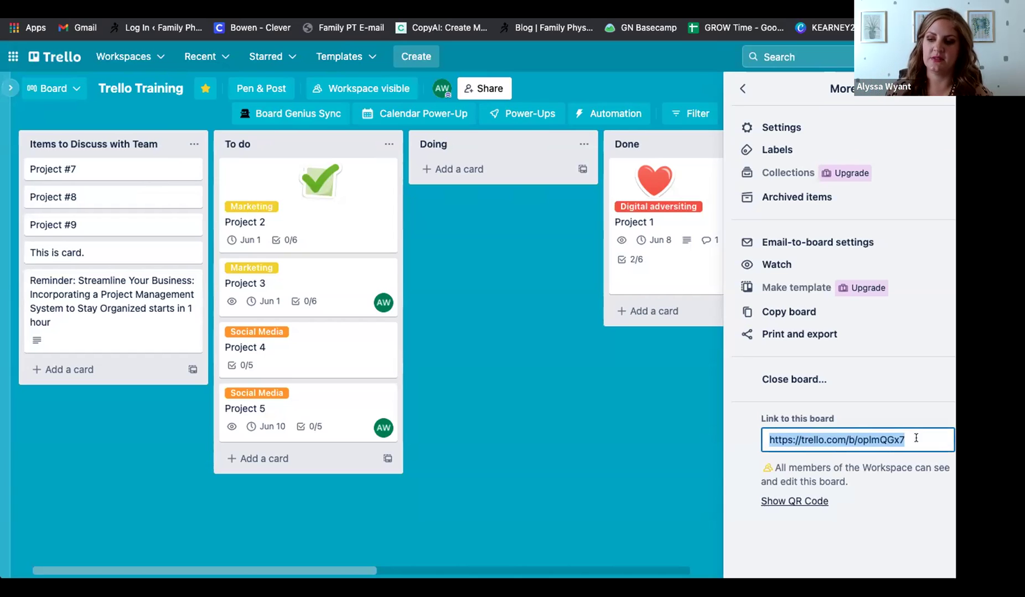
pyautogui.click(539, 471)
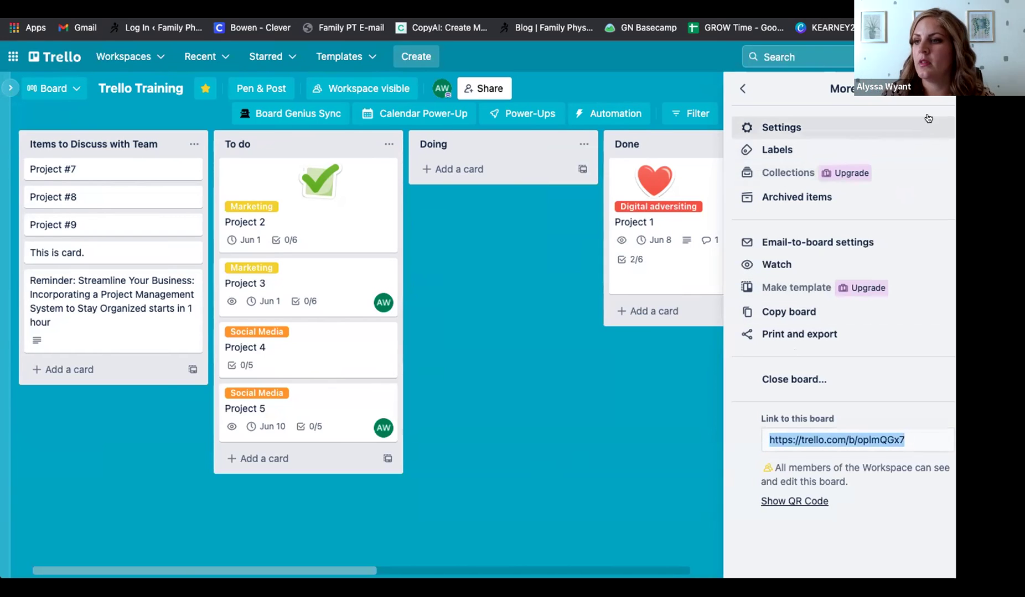
pyautogui.click(743, 88)
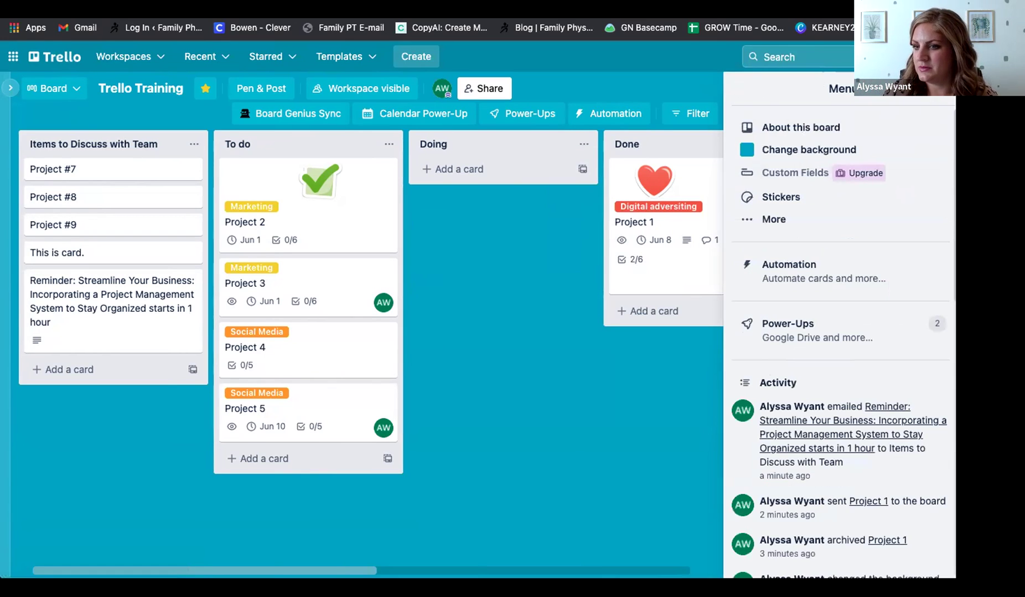
pyautogui.click(942, 89)
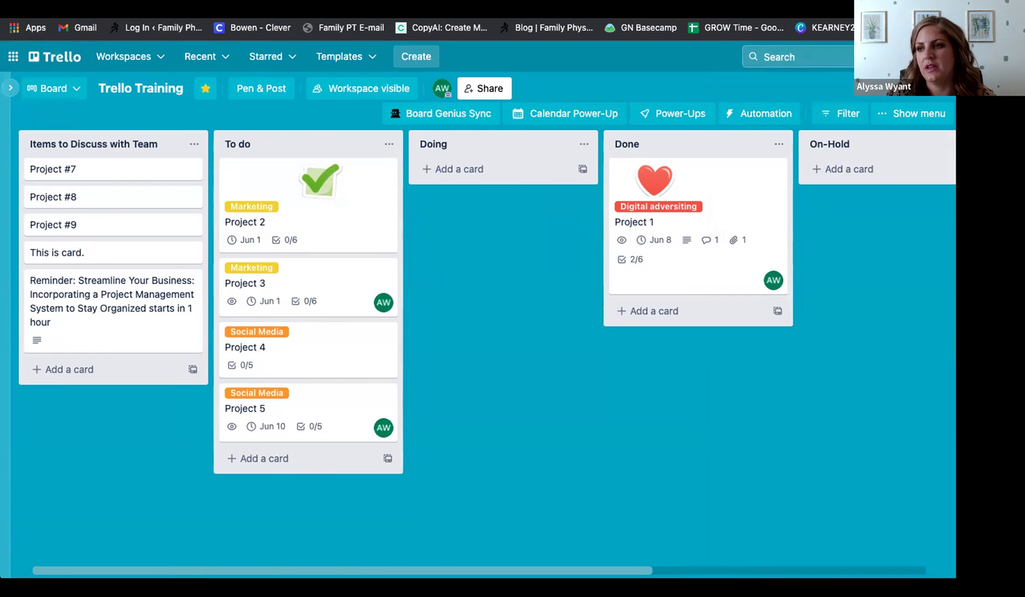
# - Open the notifications and filter them to show only unread ones
pyautogui.click(921, 57)
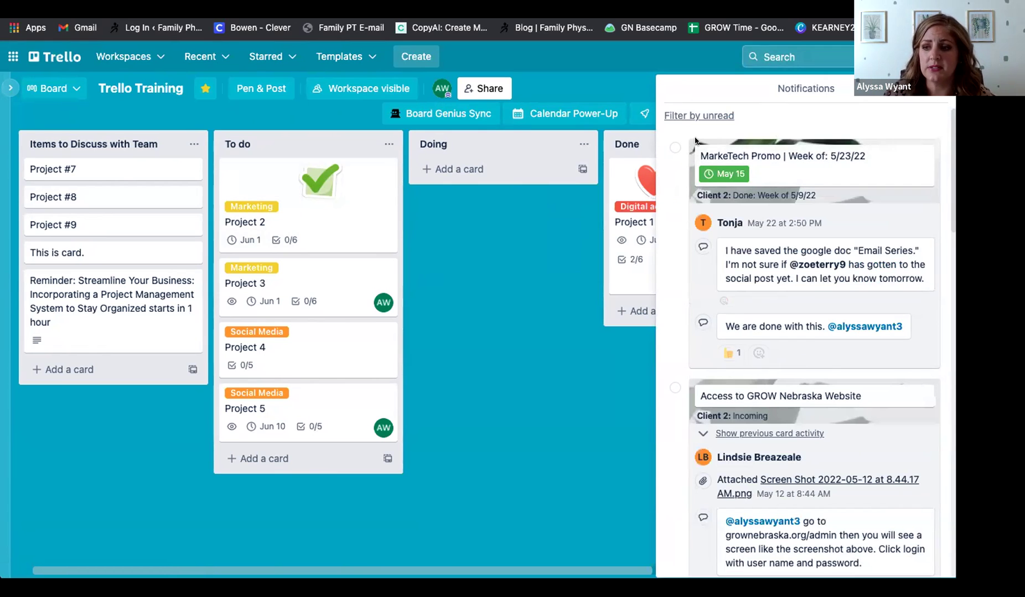
pyautogui.click(695, 117)
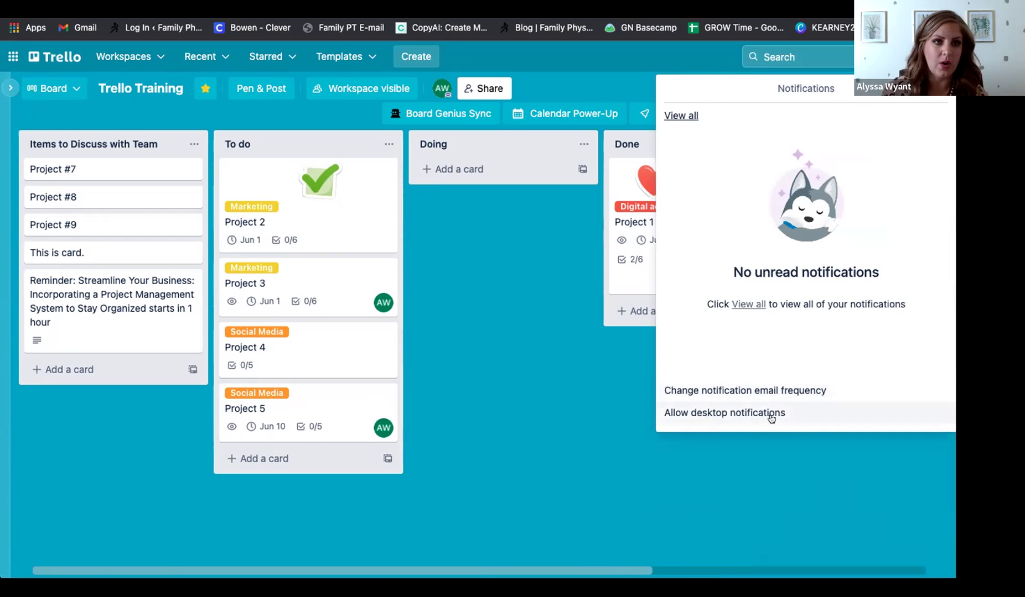
# - Close the notifications and add a card titled "Sample card" to the Items to Discuss with Team list
pyautogui.press('Escape')
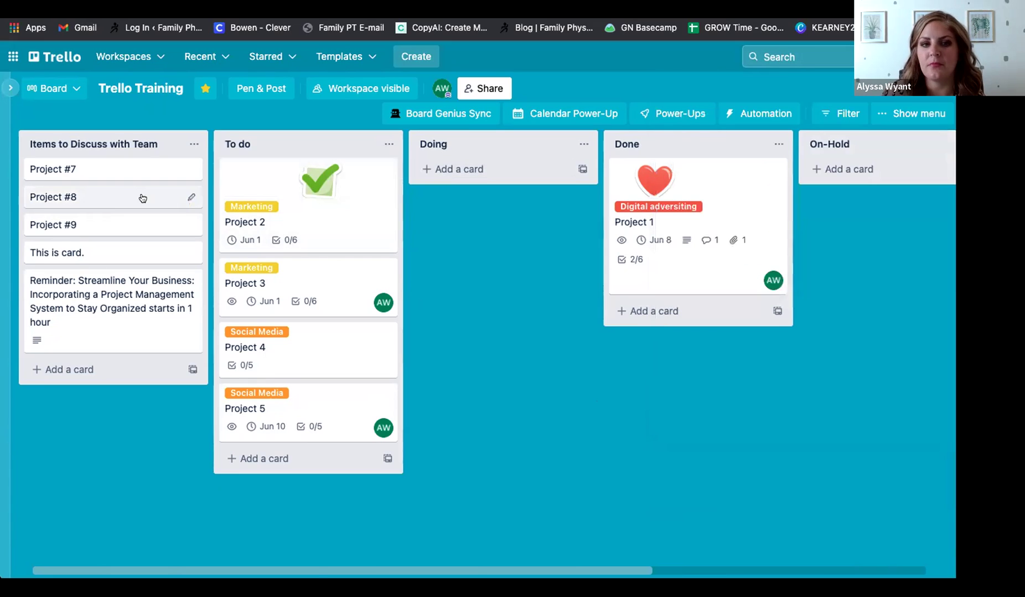
pyautogui.click(74, 371)
pyautogui.write('Sample card')
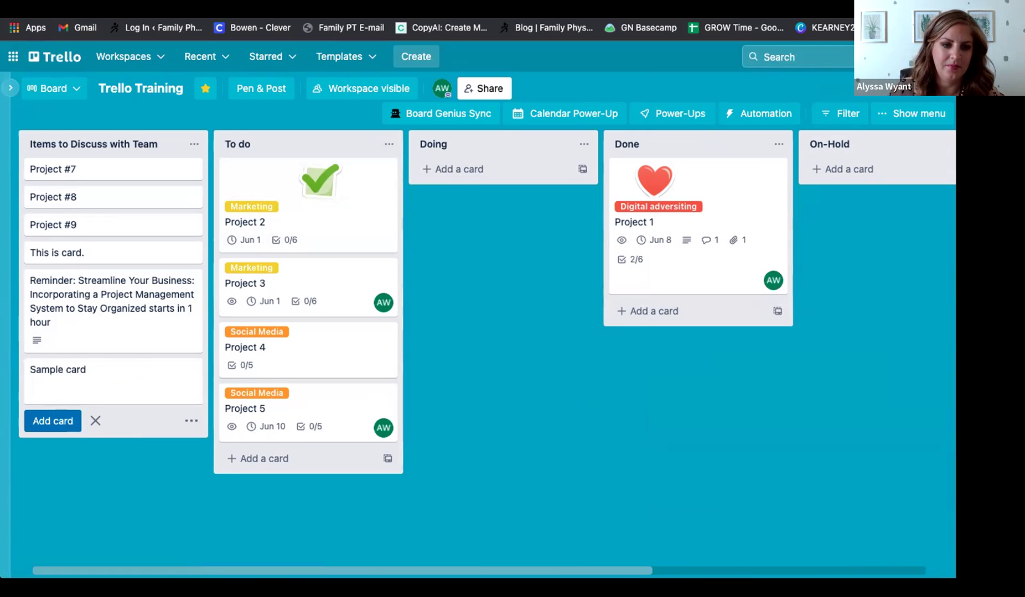
pyautogui.click(56, 421)
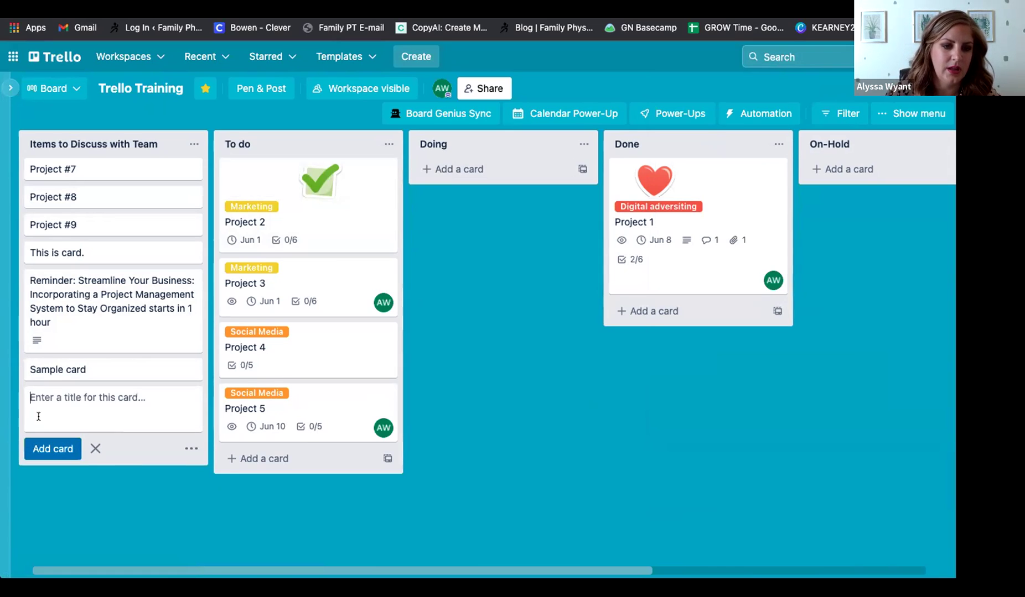
# - Open the Sample card and rename it "Social Media Post"
pyautogui.click(150, 371)
pyautogui.click(353, 89)
pyautogui.write('Social Media Post')
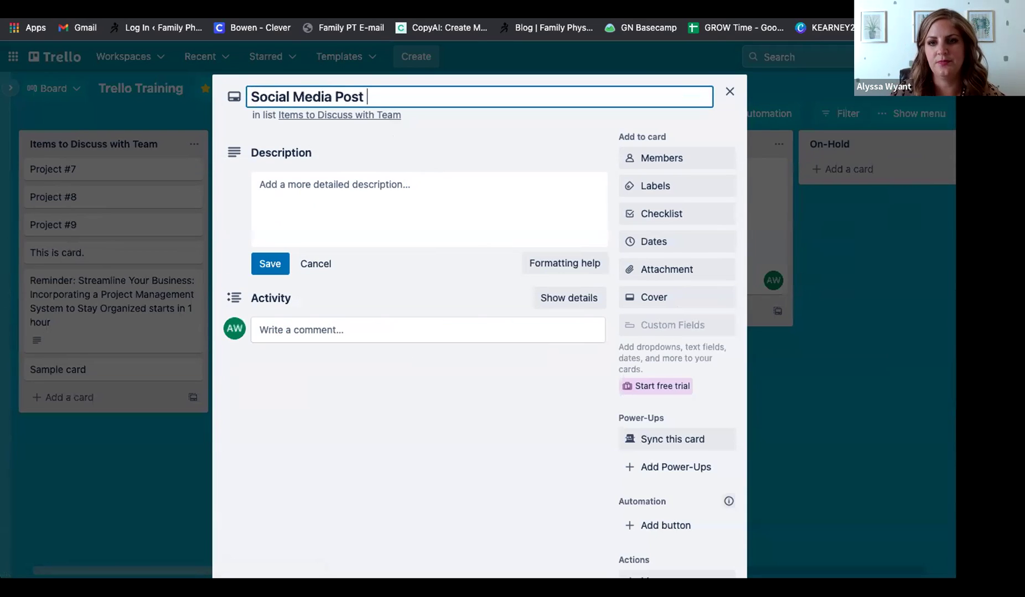
# - Give the Social Media Post card the description "Social media post promoting MarkeTech." and save it
pyautogui.click(315, 185)
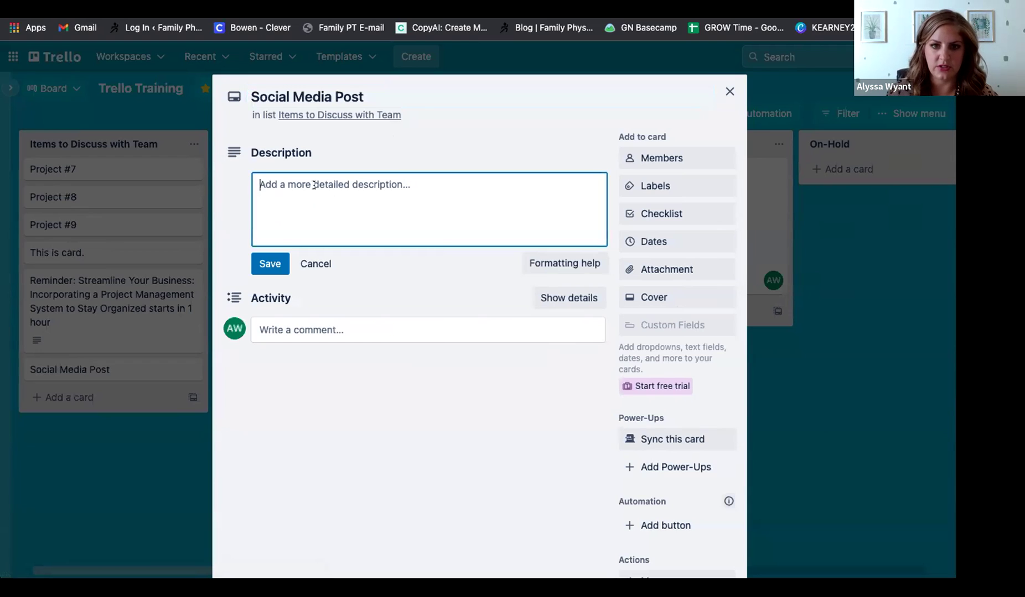
pyautogui.write('Socila')
pyautogui.press('BackSpace')
pyautogui.press('BackSpace')
pyautogui.write('al media post promoting mar')
pyautogui.press('BackSpace')
pyautogui.press('BackSpace')
pyautogui.press('BackSpace')
pyautogui.write('Market')
pyautogui.press('BackSpace')
pyautogui.write('Tech')
pyautogui.click(269, 265)
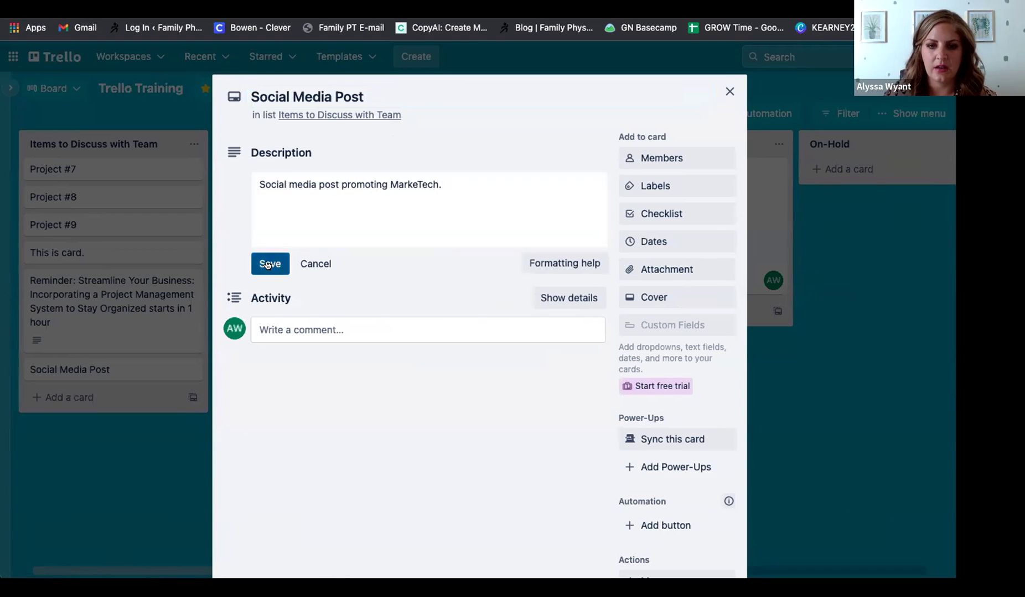
# - Extend the card's description with the sentence "We want this to be a video." and save it
pyautogui.click(465, 175)
pyautogui.click(465, 183)
pyautogui.write('We want this to be a video.')
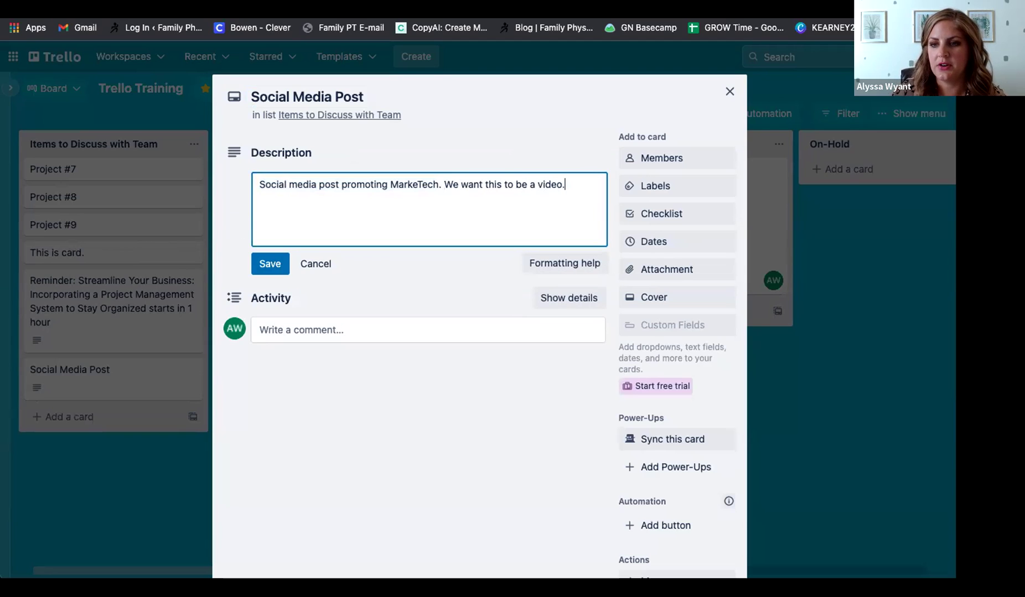
pyautogui.click(267, 264)
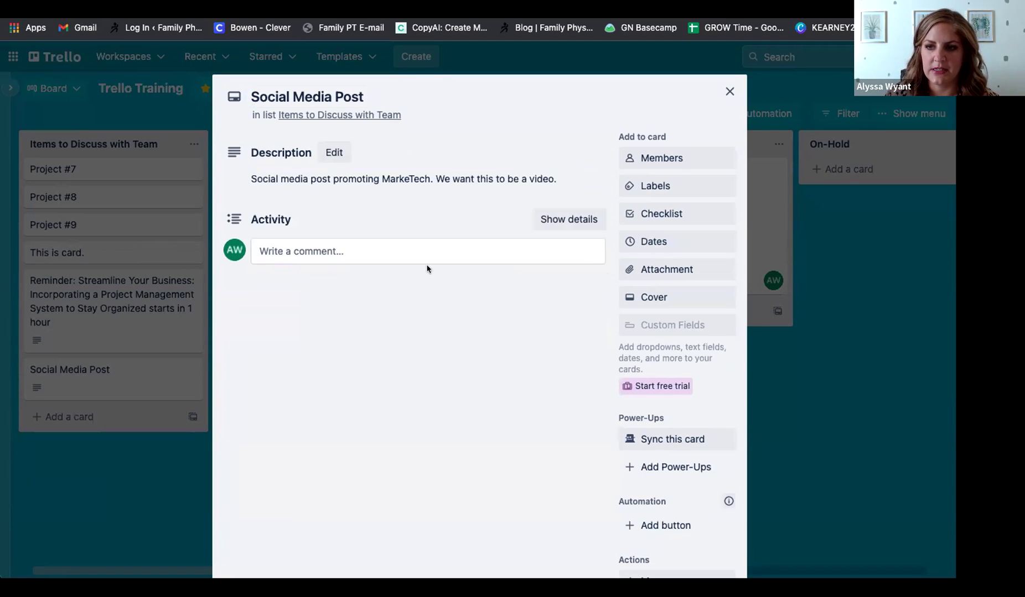
# - Assign the listed board member to the Social Media Post card and apply the orange Social Media label
pyautogui.click(637, 162)
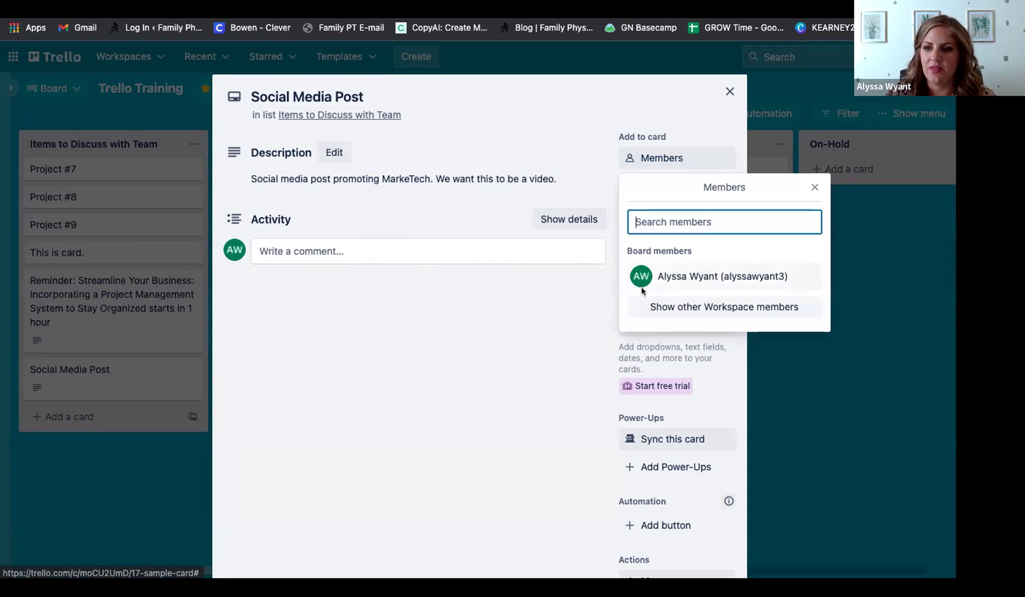
pyautogui.click(687, 275)
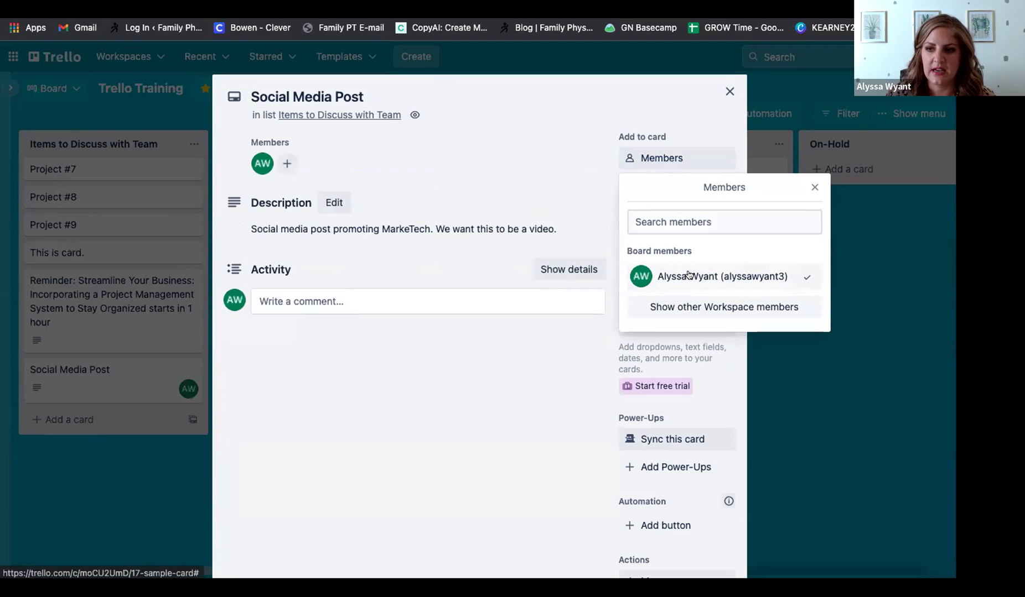
pyautogui.click(587, 152)
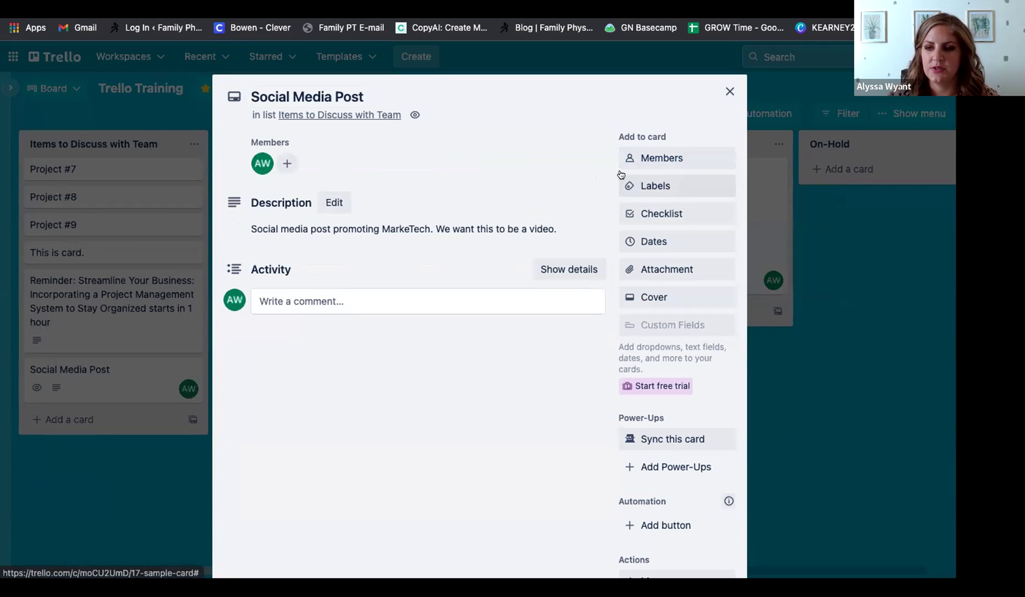
pyautogui.click(653, 186)
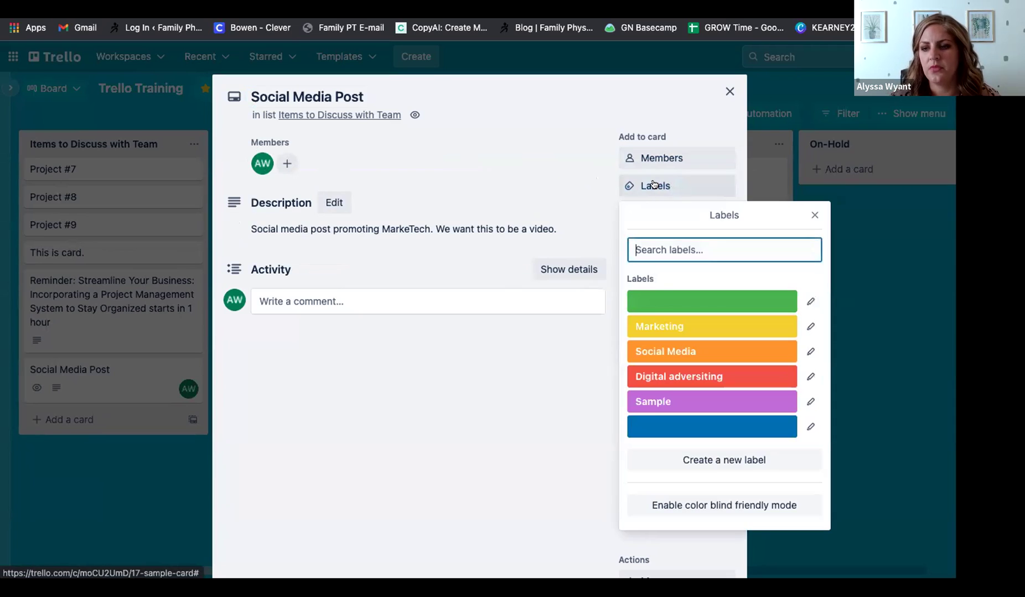
pyautogui.click(662, 351)
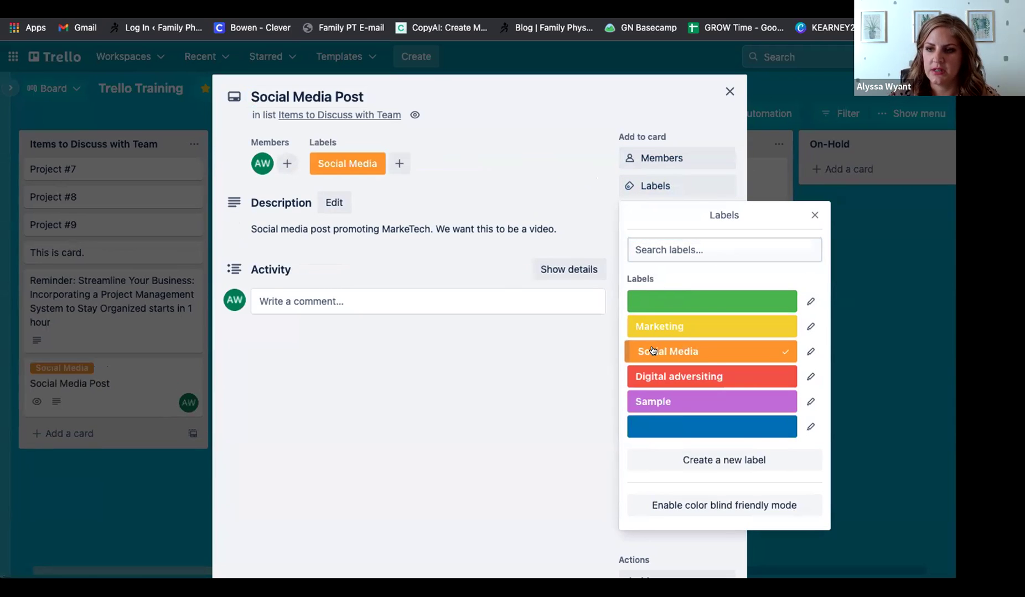
pyautogui.click(582, 358)
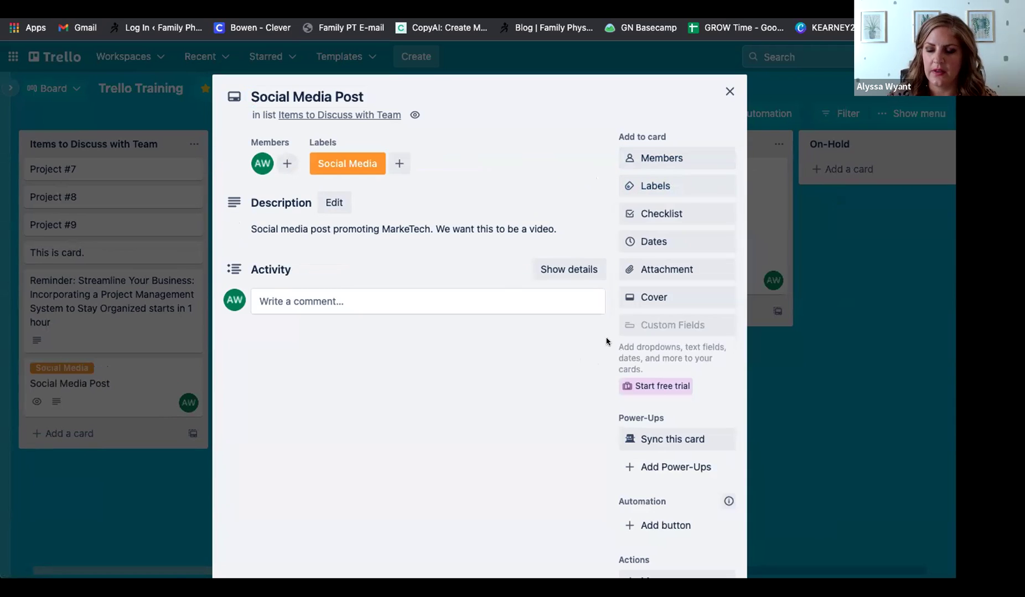
# - Add a checklist to the card by copying the items of Project 4's Social Media checklist
pyautogui.click(658, 217)
pyautogui.click(689, 381)
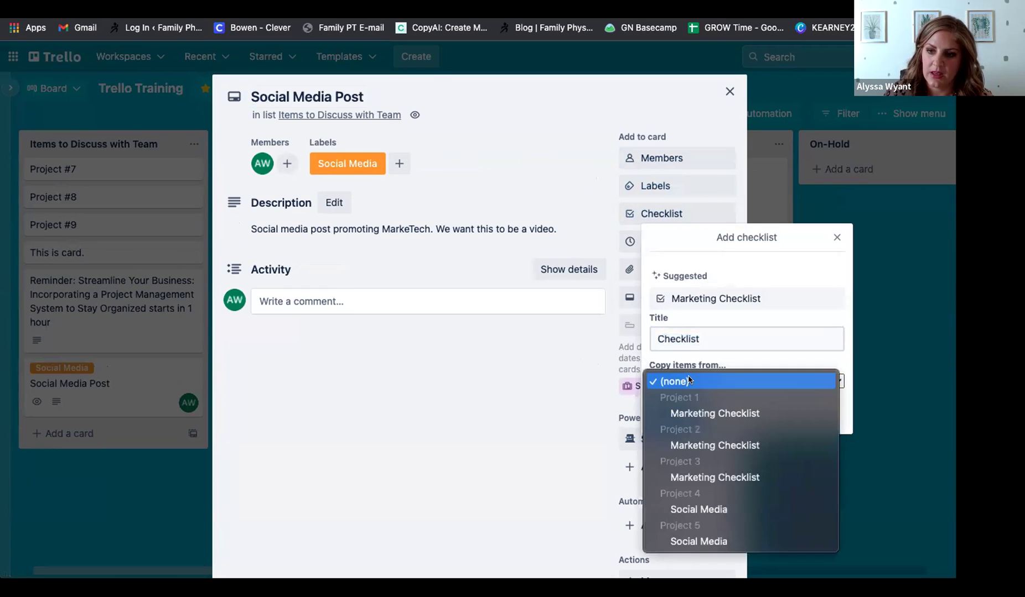
pyautogui.click(731, 509)
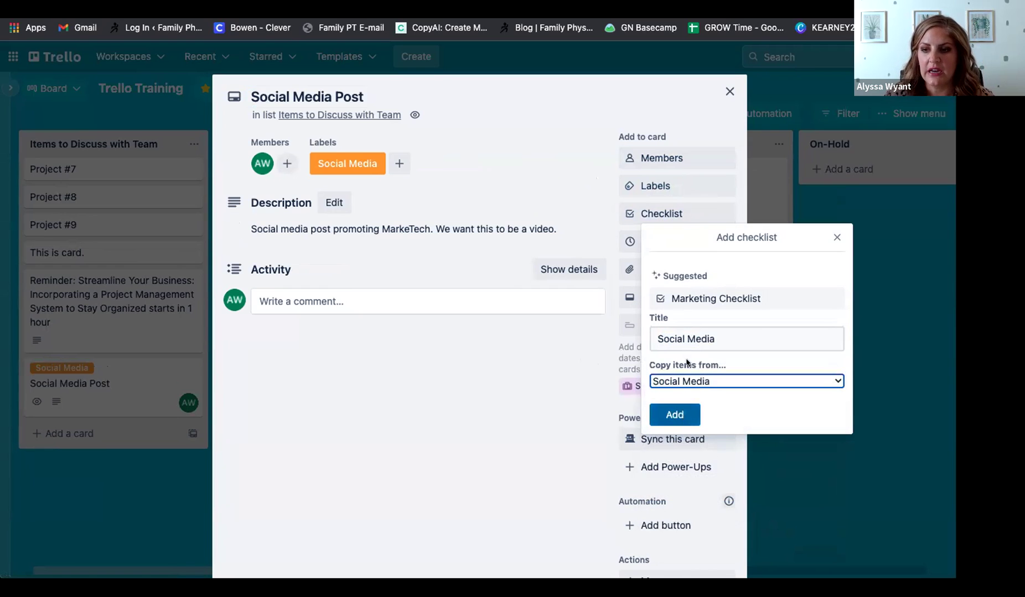
pyautogui.click(672, 412)
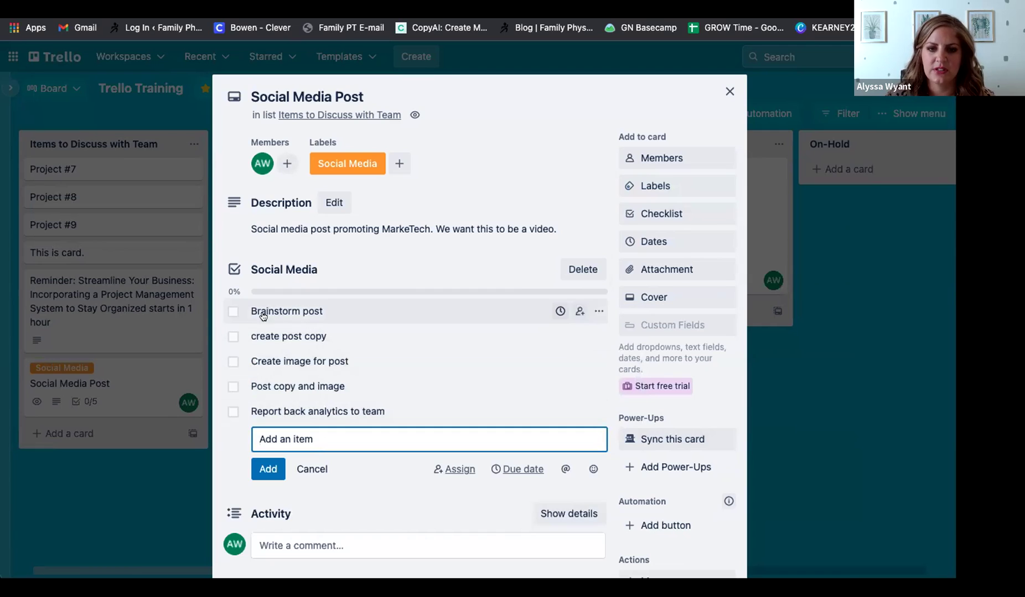
# - Check off Brainstorm post, create post copy, Create image for post, and Post copy and image in the Social Media checklist
pyautogui.click(229, 311)
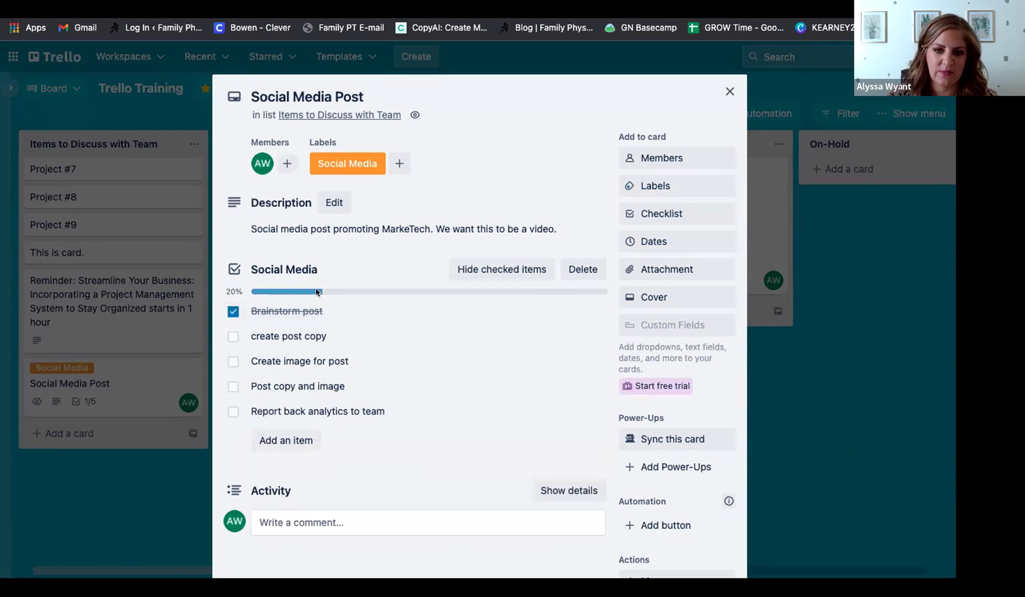
pyautogui.click(233, 336)
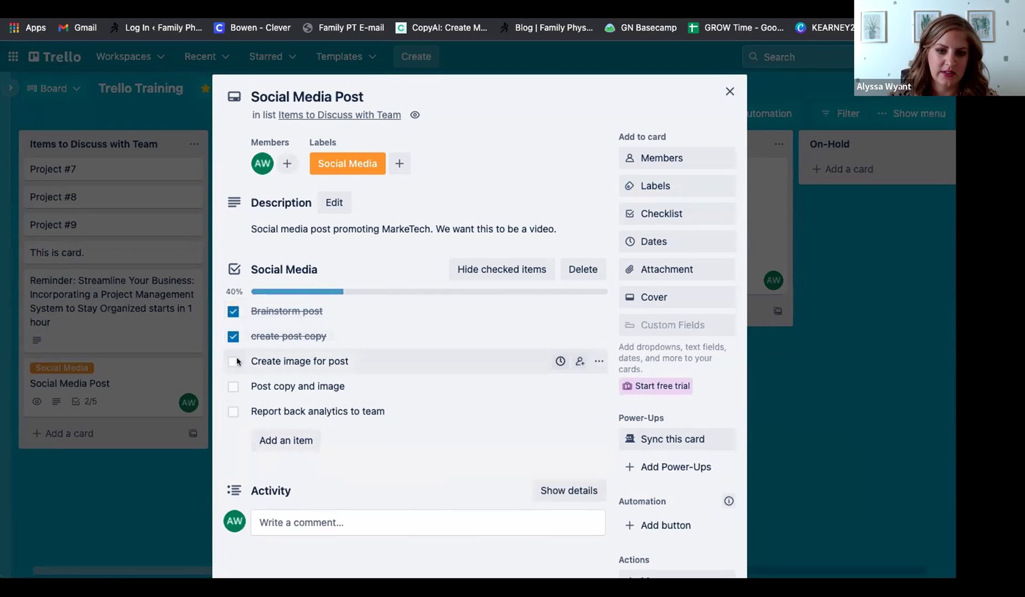
pyautogui.click(233, 361)
pyautogui.click(233, 386)
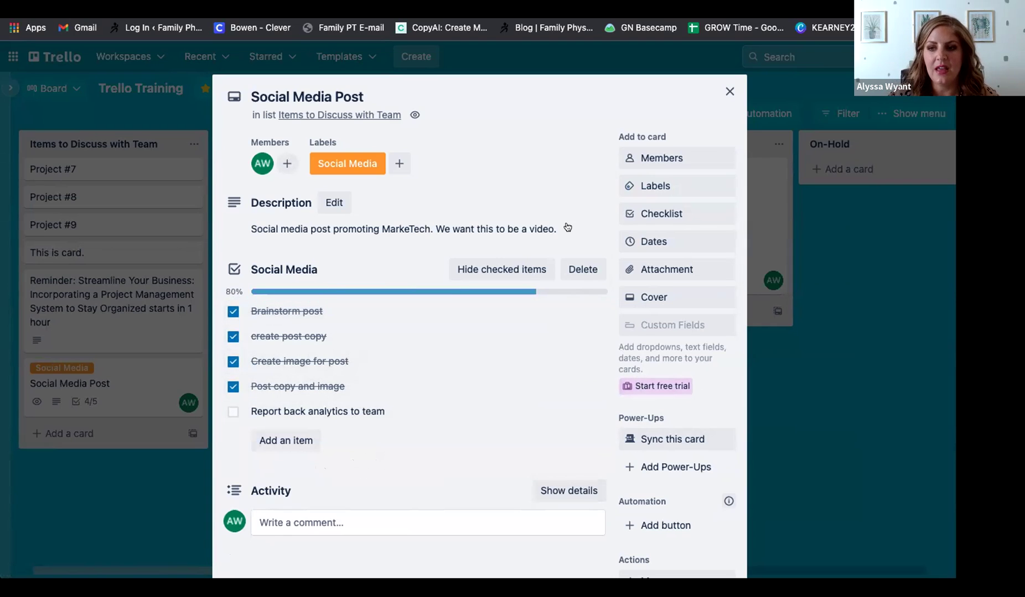
# - Set the card's due date to 06/02/2022 and save it
pyautogui.click(664, 241)
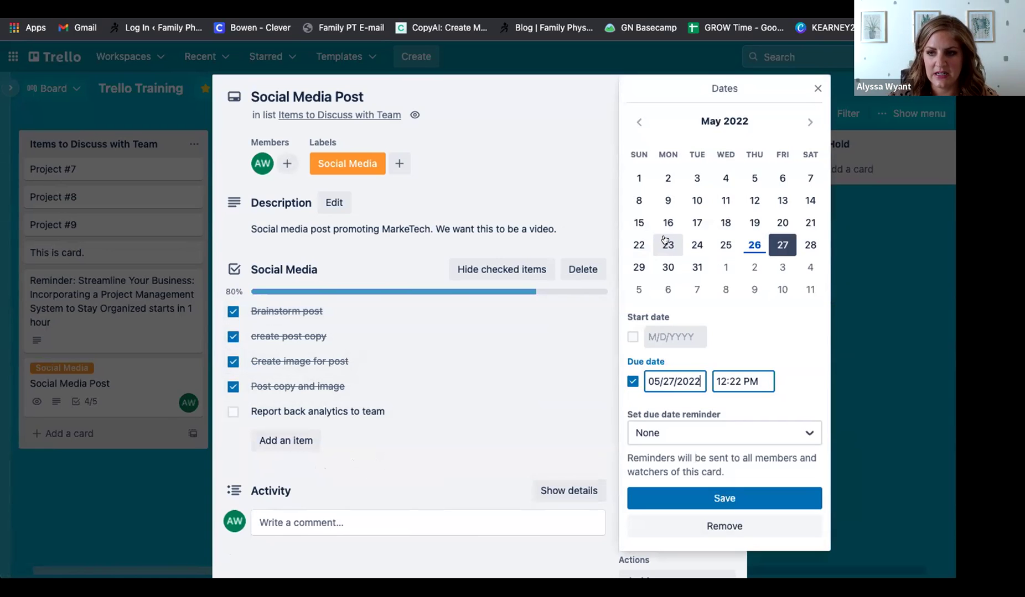
pyautogui.click(754, 267)
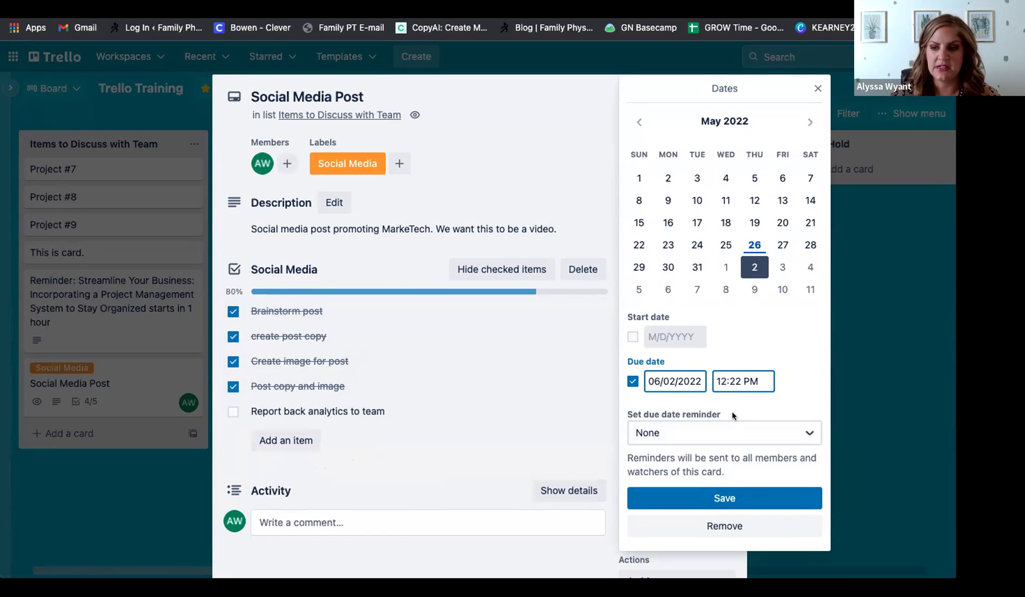
pyautogui.click(716, 497)
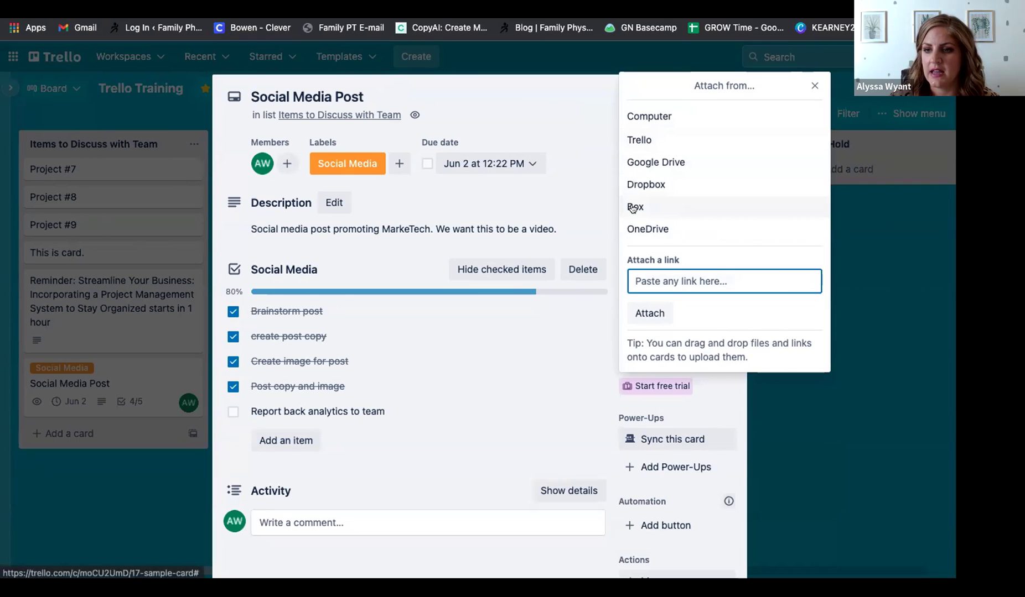
# - Attach the MarkeTech agenda booklet 2021 PDF from the computer's Desktop folder to the card
pyautogui.click(640, 115)
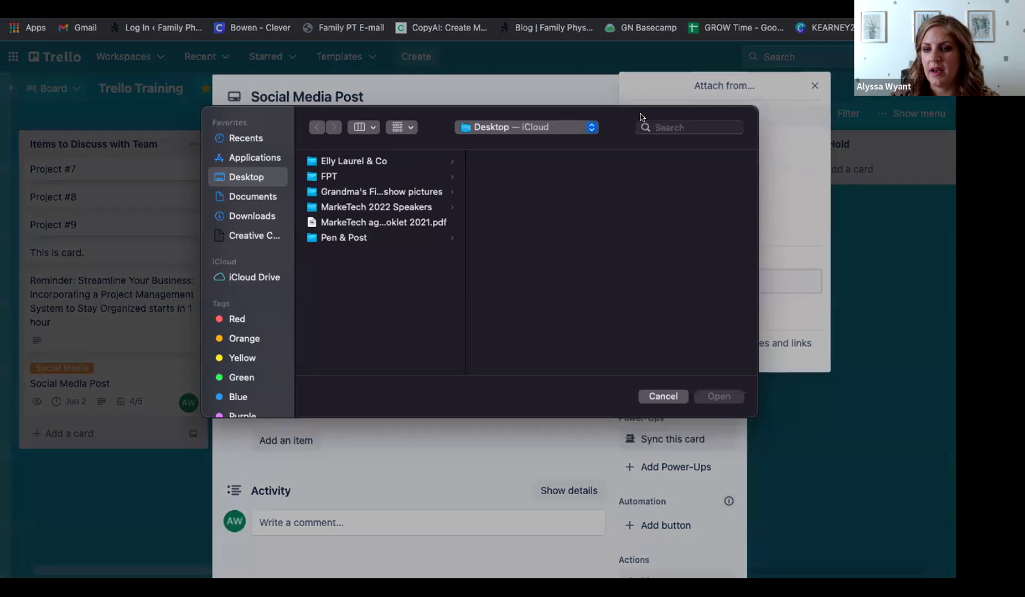
pyautogui.click(368, 234)
pyautogui.click(728, 405)
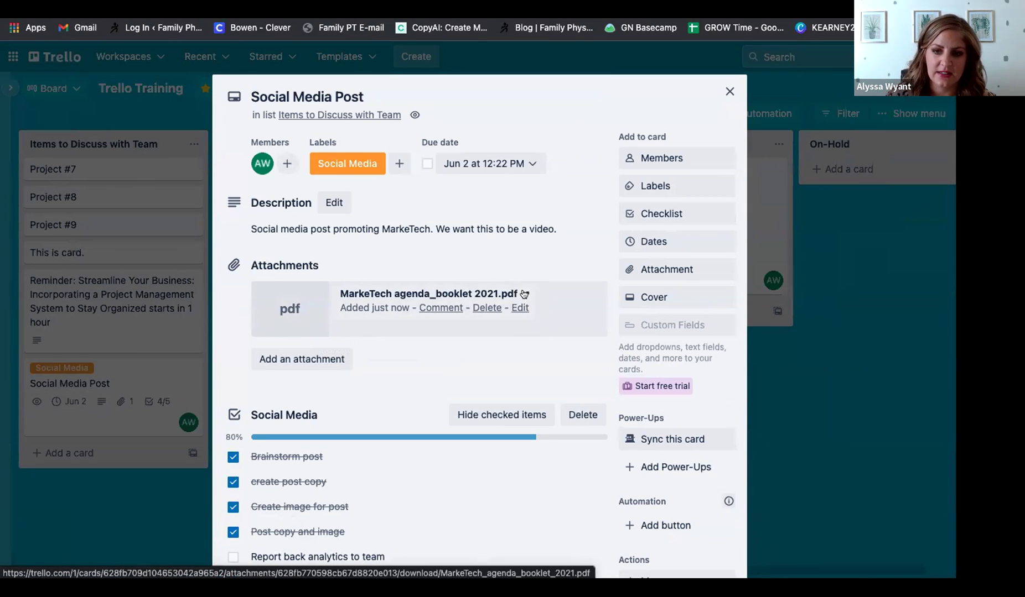
# - Start a comment on the attached PDF and clear its drafted link text
pyautogui.click(443, 307)
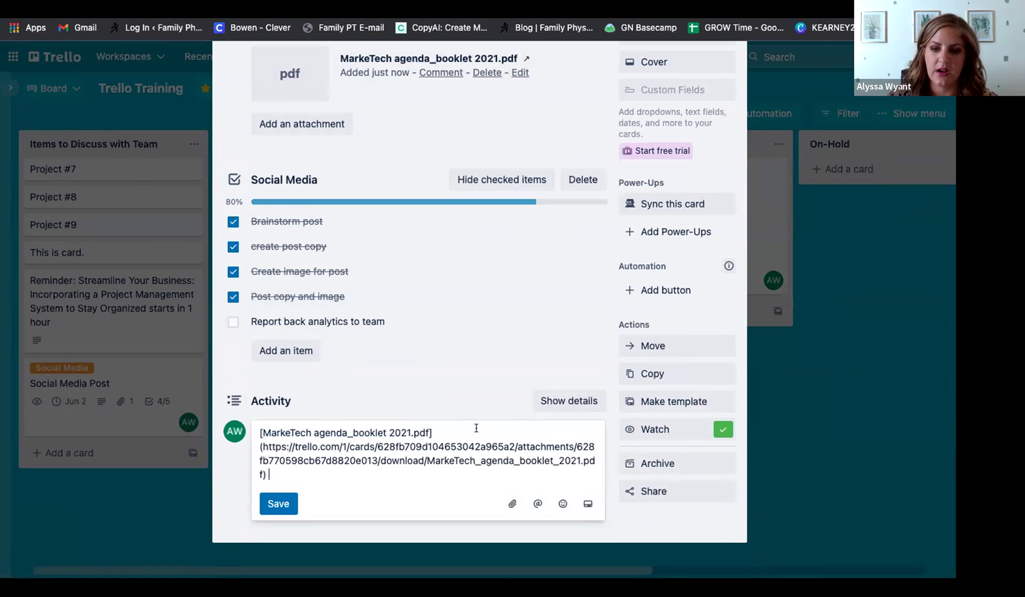
pyautogui.moveTo(282, 471); pyautogui.dragTo(260, 432)
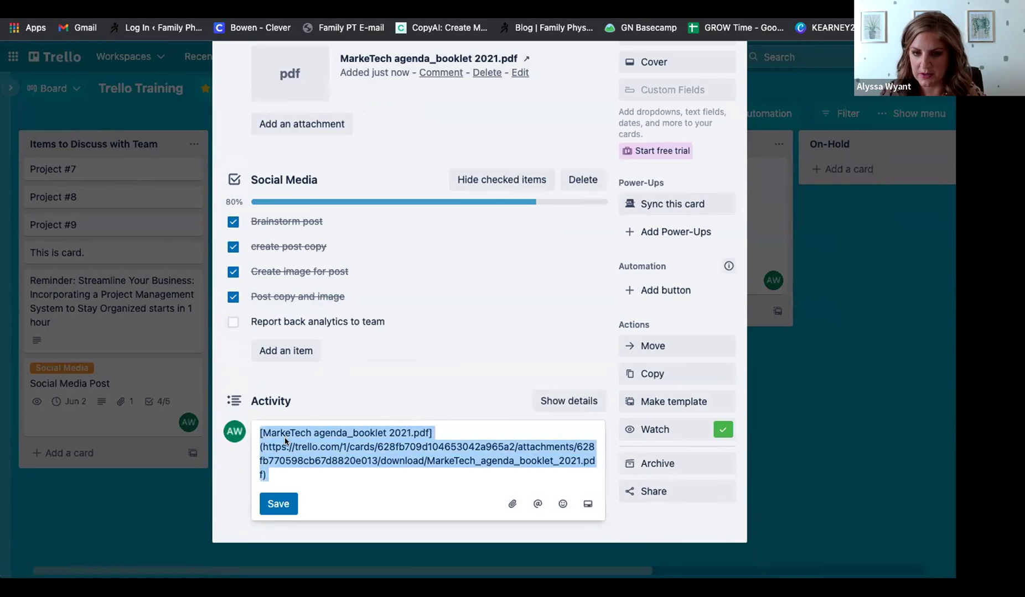
pyautogui.press('BackSpace')
# - Download the attached MarkeTech agenda PDF and give the card an orange cover
pyautogui.scroll(5, 439, 227)
pyautogui.click(522, 287)
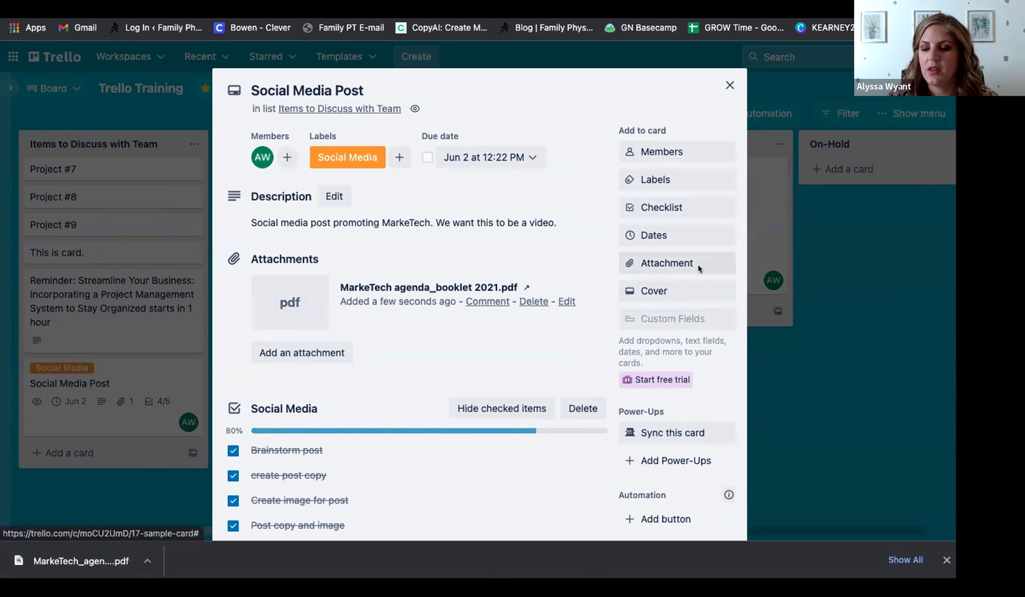
pyautogui.click(694, 292)
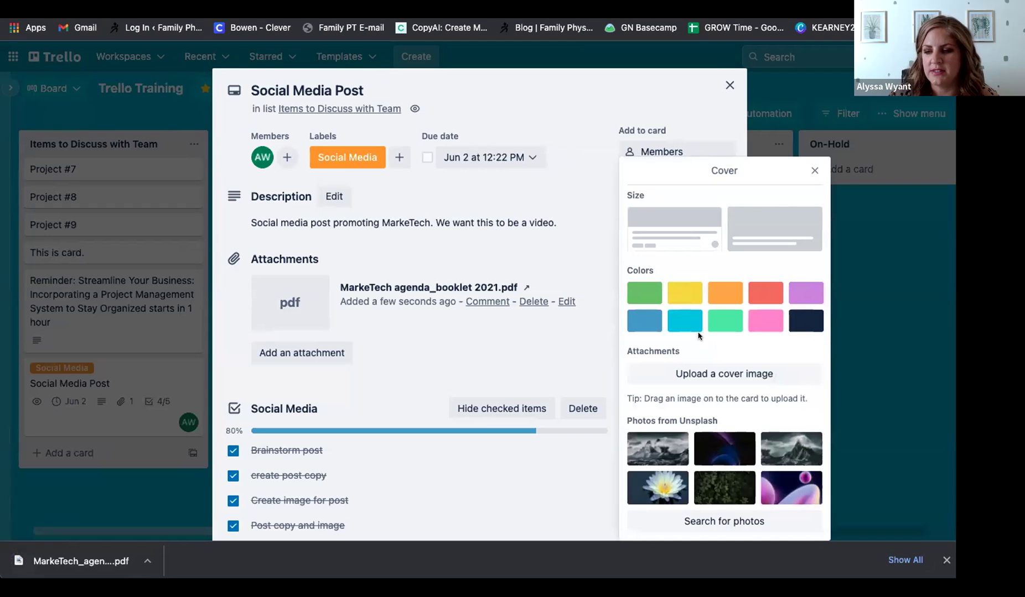
pyautogui.click(736, 294)
pyautogui.click(584, 192)
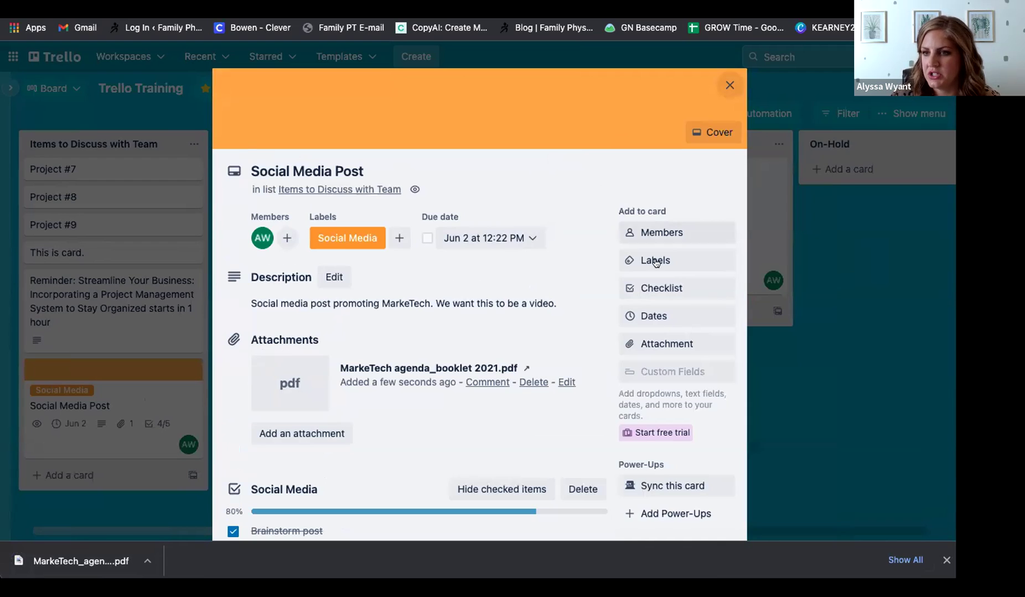
# - Review the card's custom field, Power-Up, automation and action options alongside its checklist and activity sections
pyautogui.scroll(-1, 646, 310)
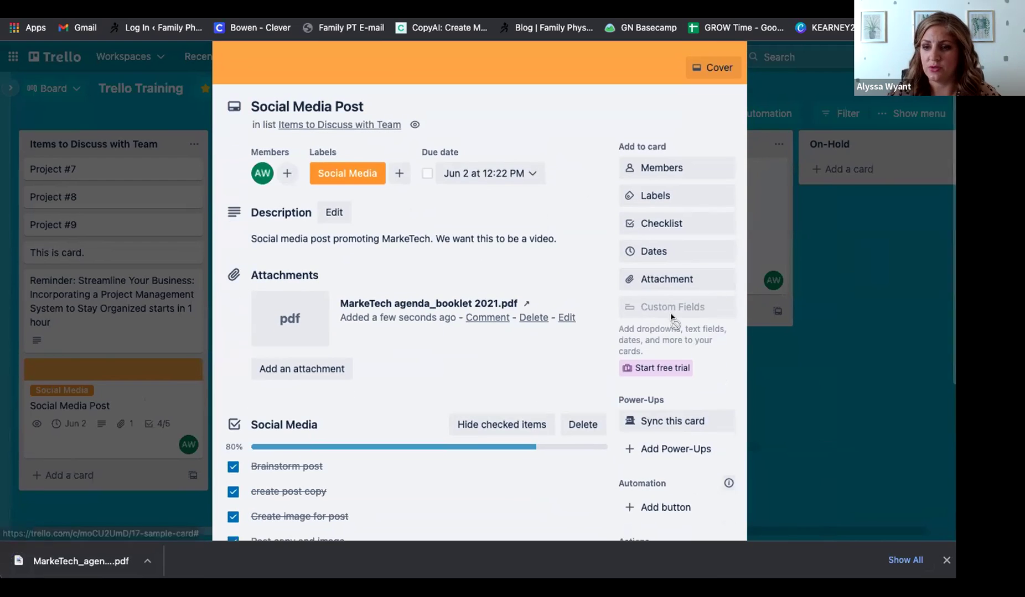
pyautogui.scroll(-1, 672, 313)
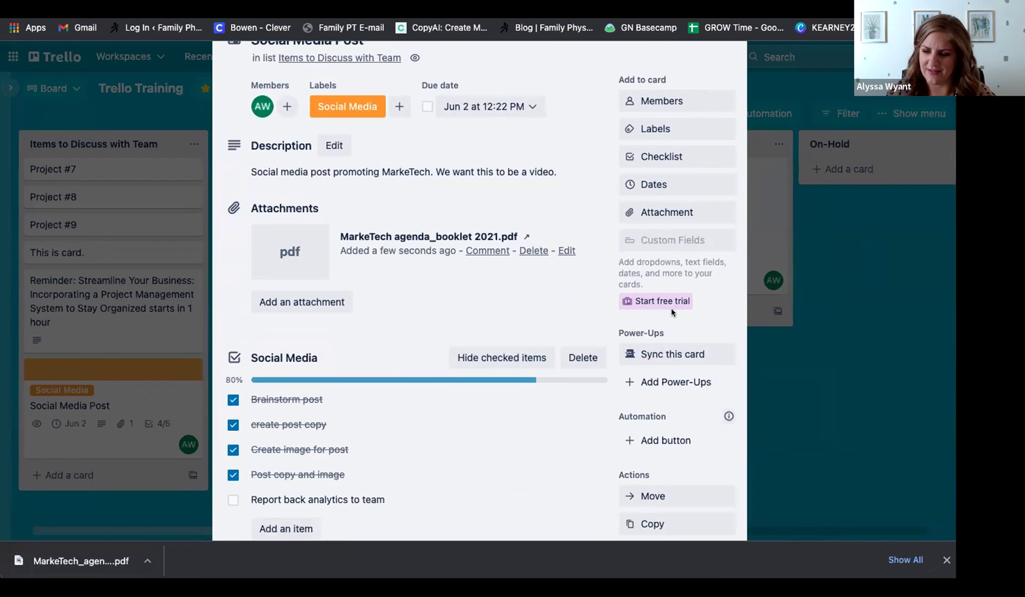
pyautogui.scroll(-2, 672, 312)
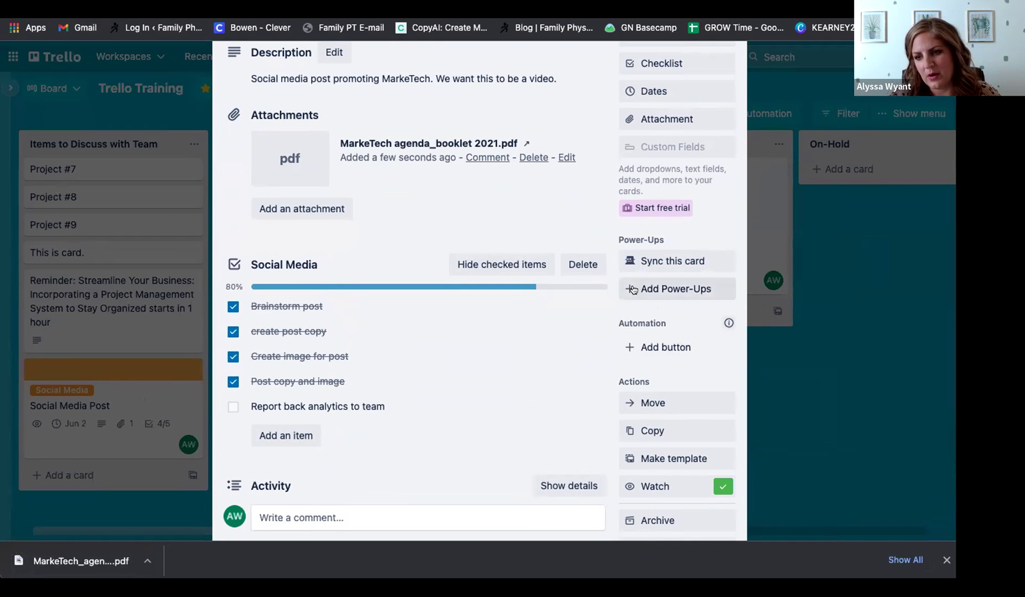
pyautogui.scroll(-2, 625, 360)
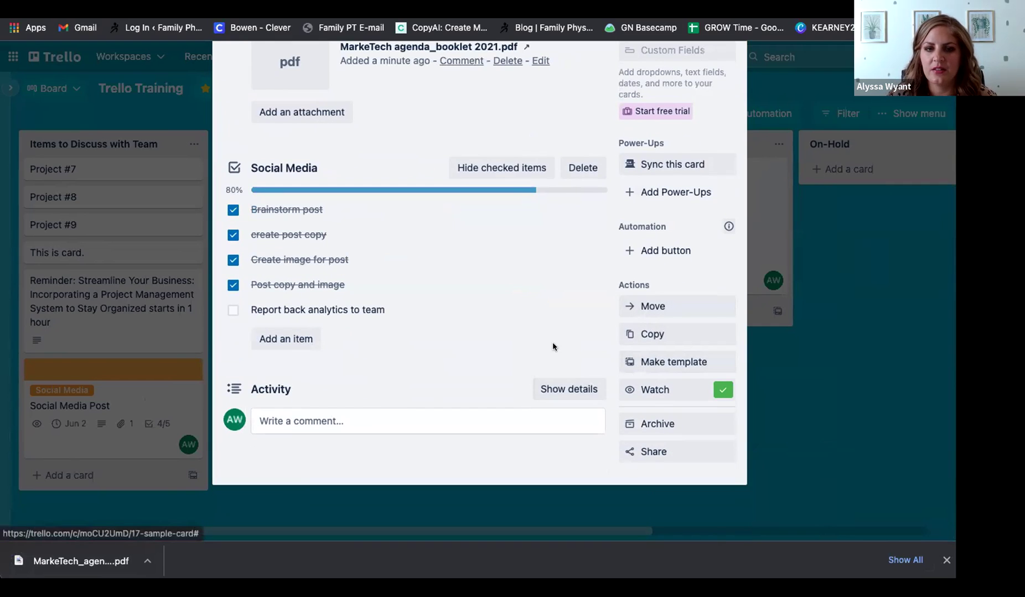
pyautogui.scroll(2, 553, 346)
pyautogui.scroll(-2, 552, 347)
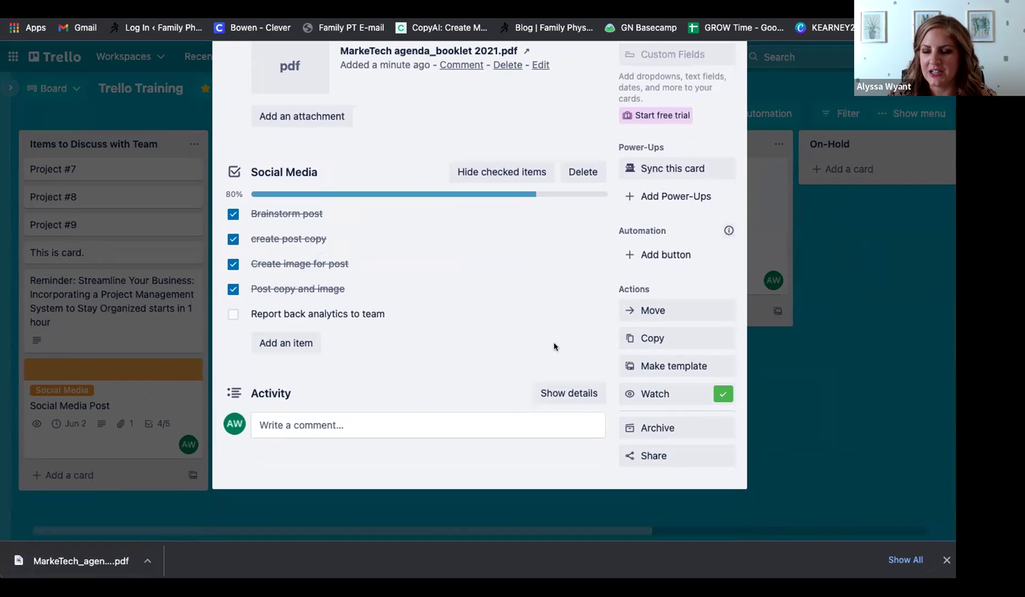
# - Move the Social Media Post card to position 1 of the To do list on the Trello Training board and close the card
pyautogui.click(636, 315)
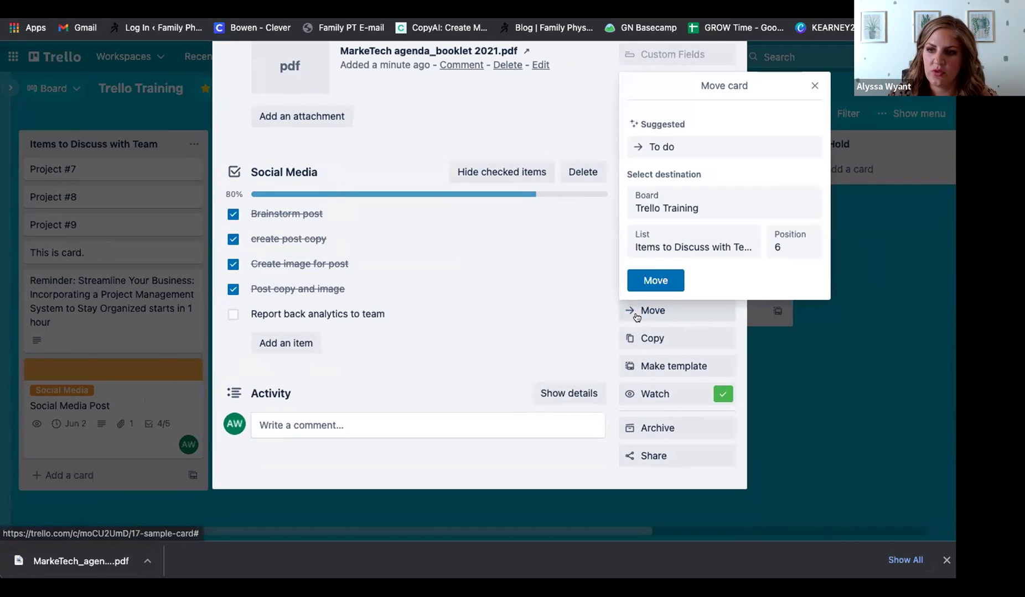
pyautogui.click(681, 217)
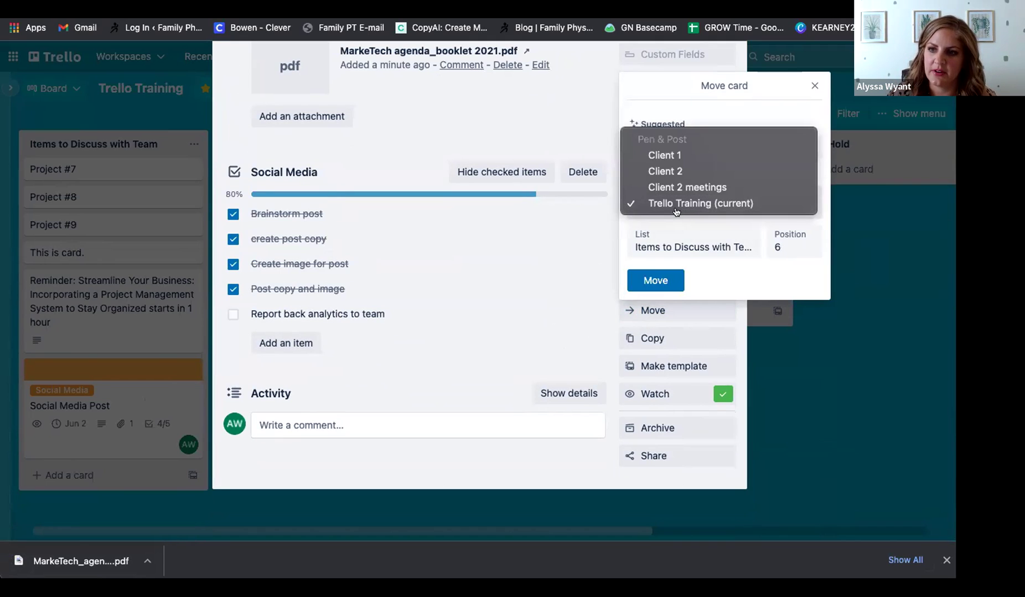
pyautogui.click(712, 242)
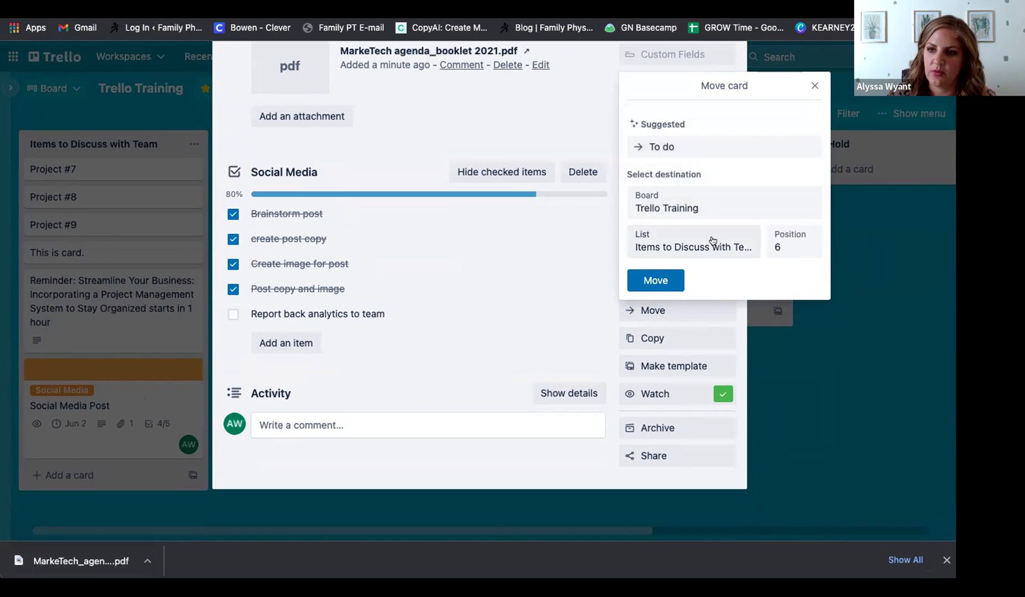
pyautogui.click(725, 206)
pyautogui.click(713, 208)
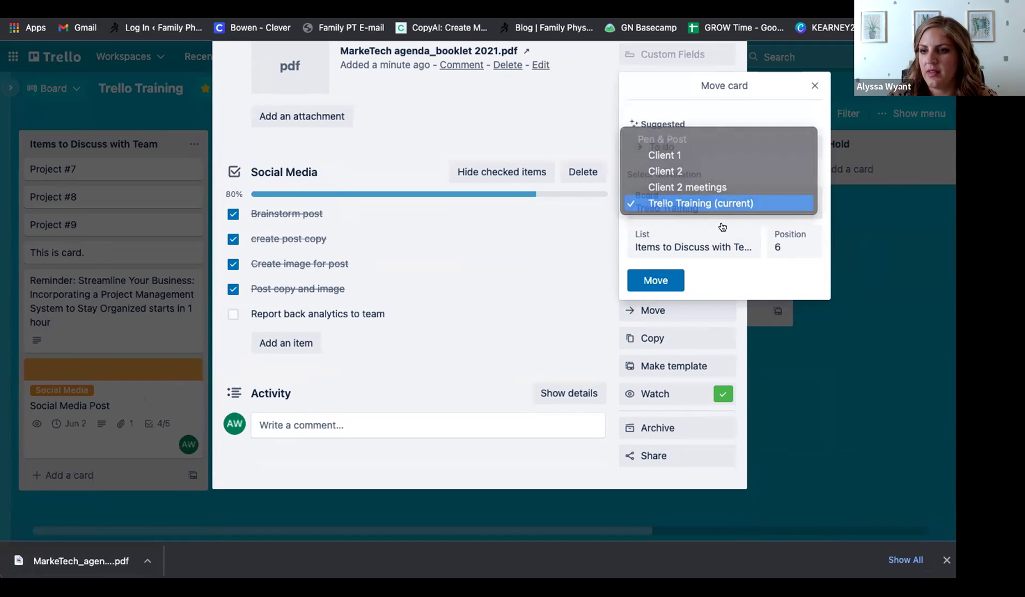
pyautogui.click(722, 246)
pyautogui.click(713, 260)
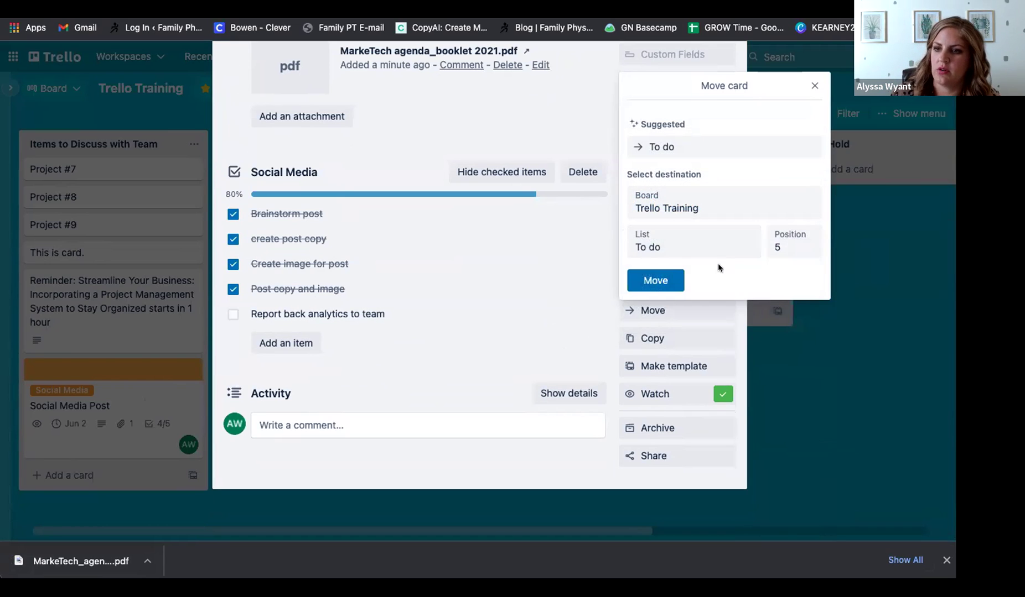
pyautogui.click(778, 246)
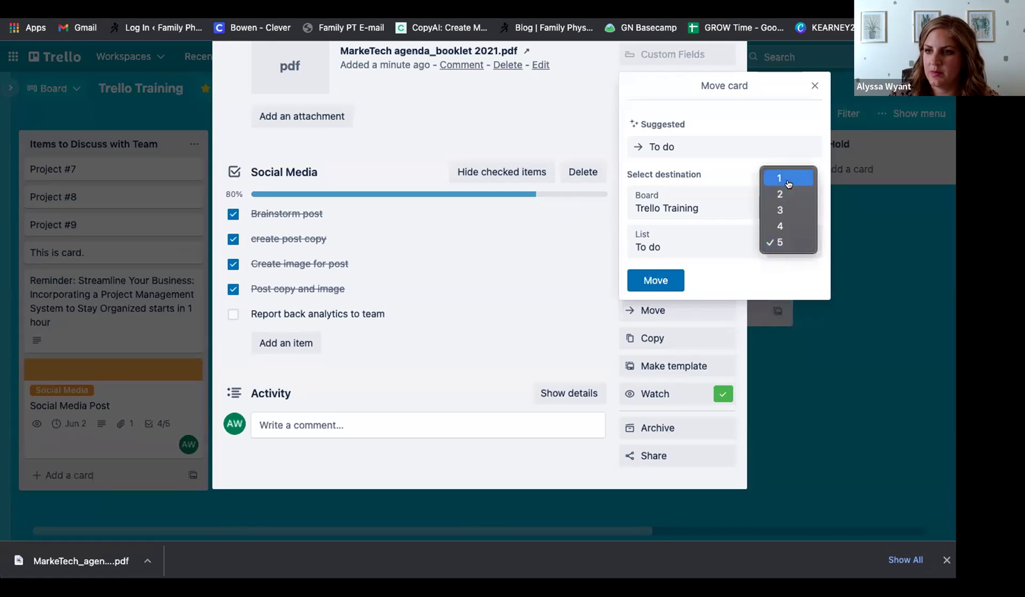
pyautogui.click(785, 179)
pyautogui.click(660, 281)
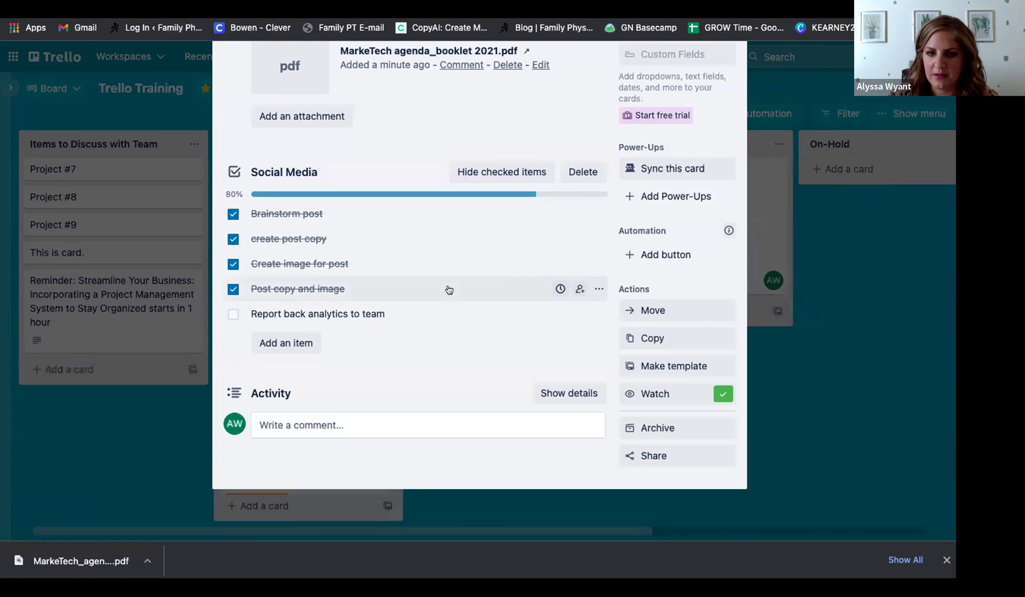
pyautogui.scroll(5, 446, 288)
pyautogui.click(728, 69)
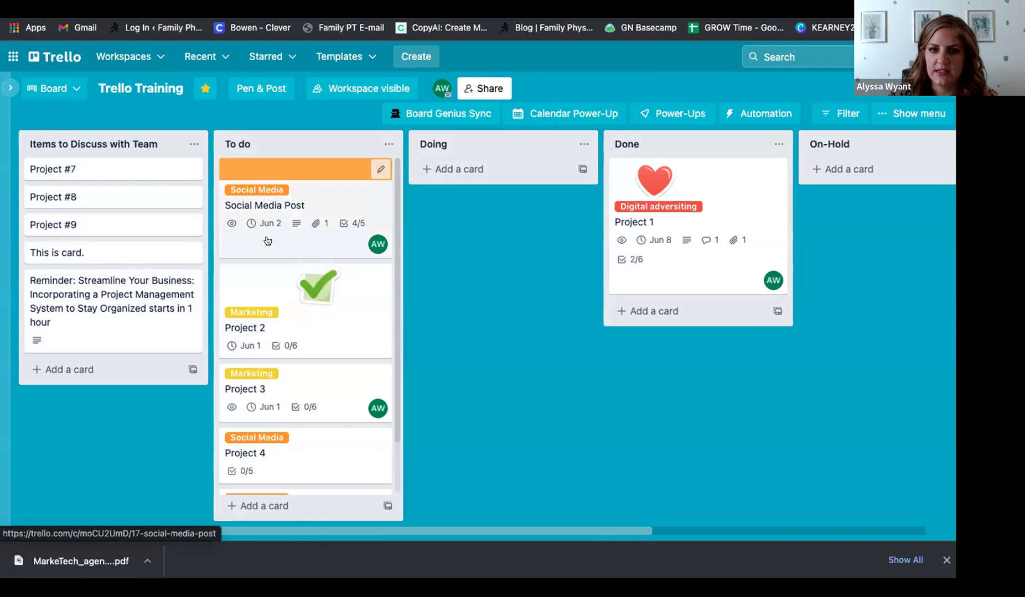
# - Turn the Social Media Post card in the To do list into a template card
pyautogui.click(325, 239)
pyautogui.scroll(-5, 691, 326)
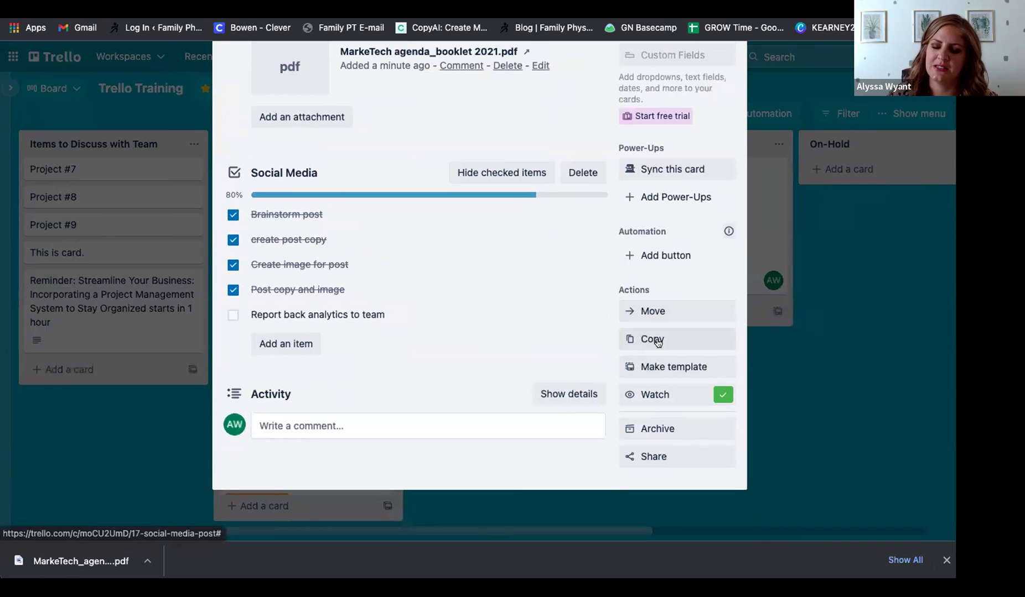
pyautogui.click(675, 366)
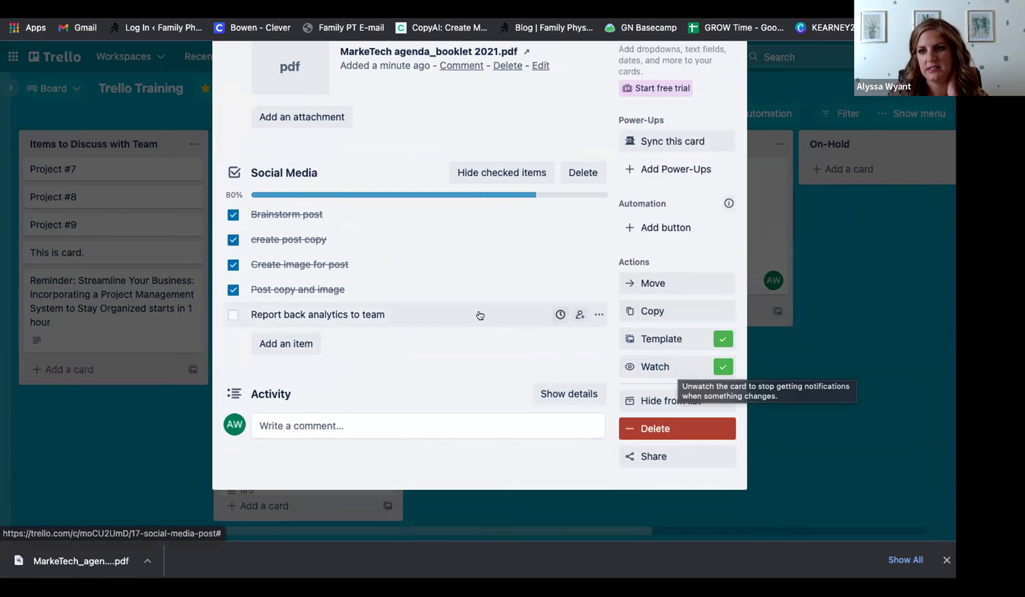
pyautogui.scroll(5, 475, 309)
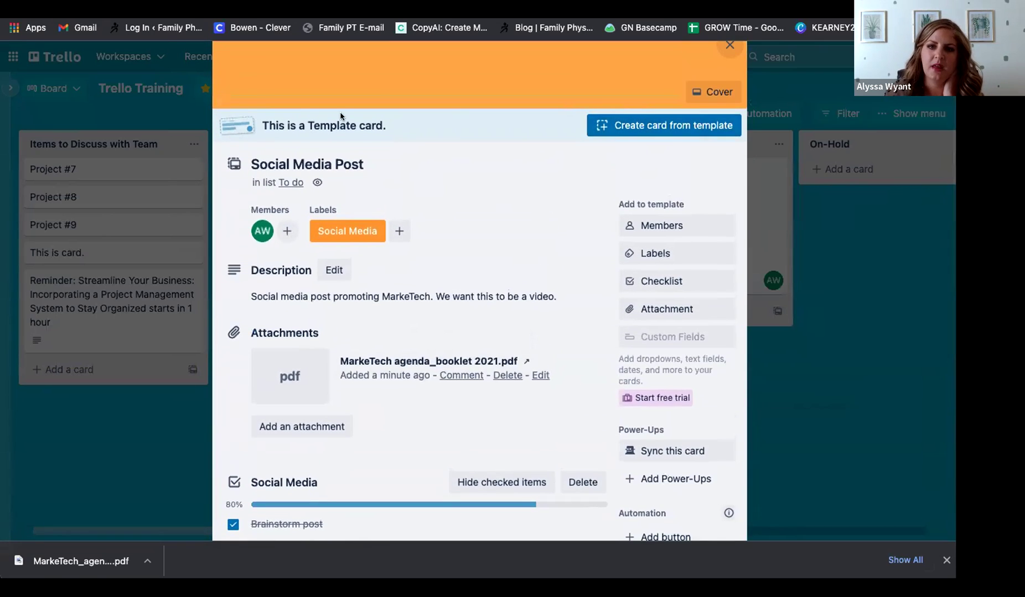
pyautogui.scroll(-5, 639, 142)
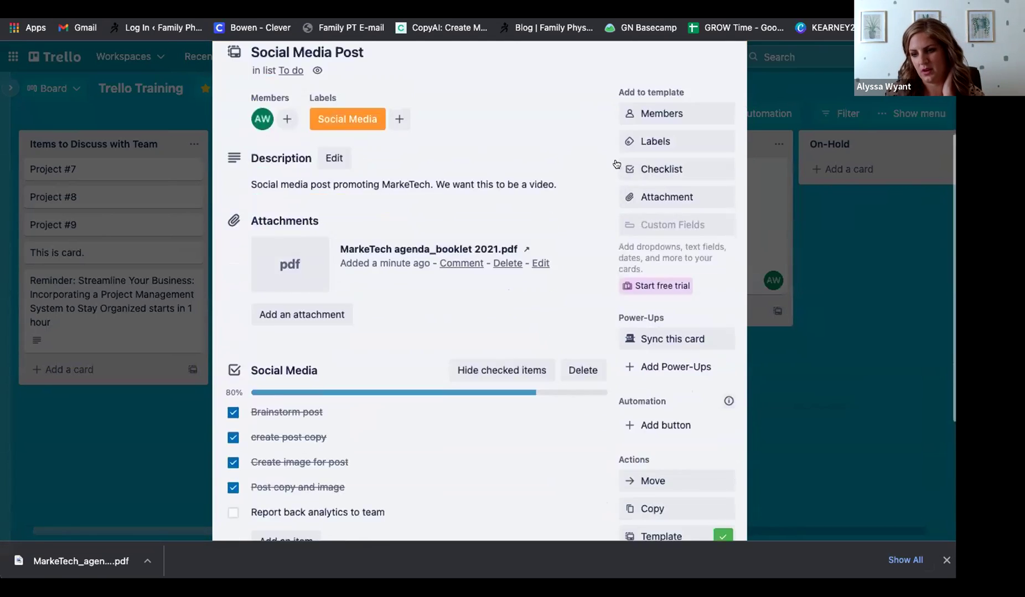
pyautogui.scroll(5, 631, 345)
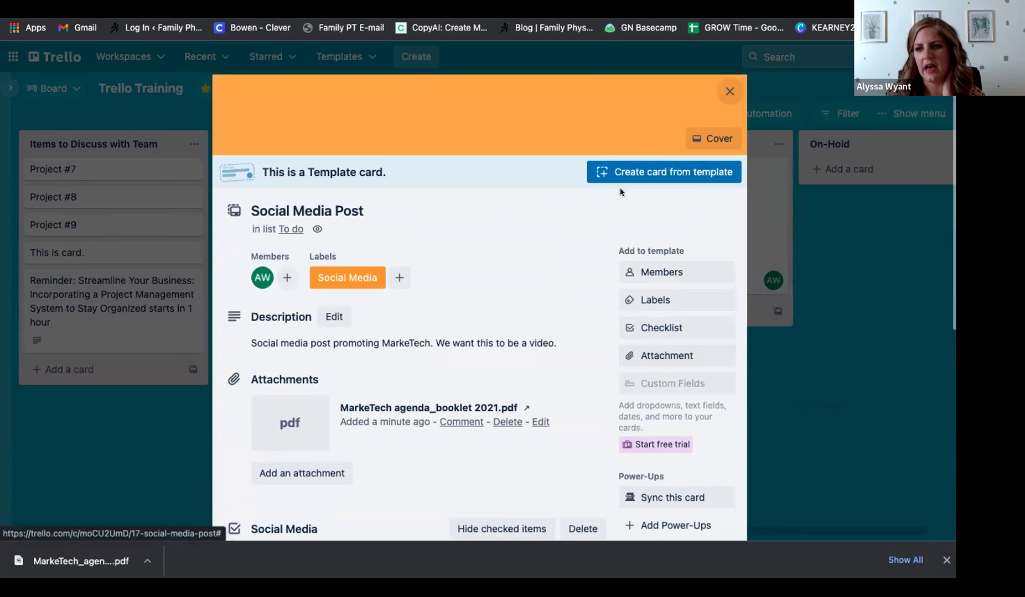
# - Create a To do card named MarkeTech Focus Image from the template, keeping checklists, labels and members but not attachments, and close the new card
pyautogui.click(598, 172)
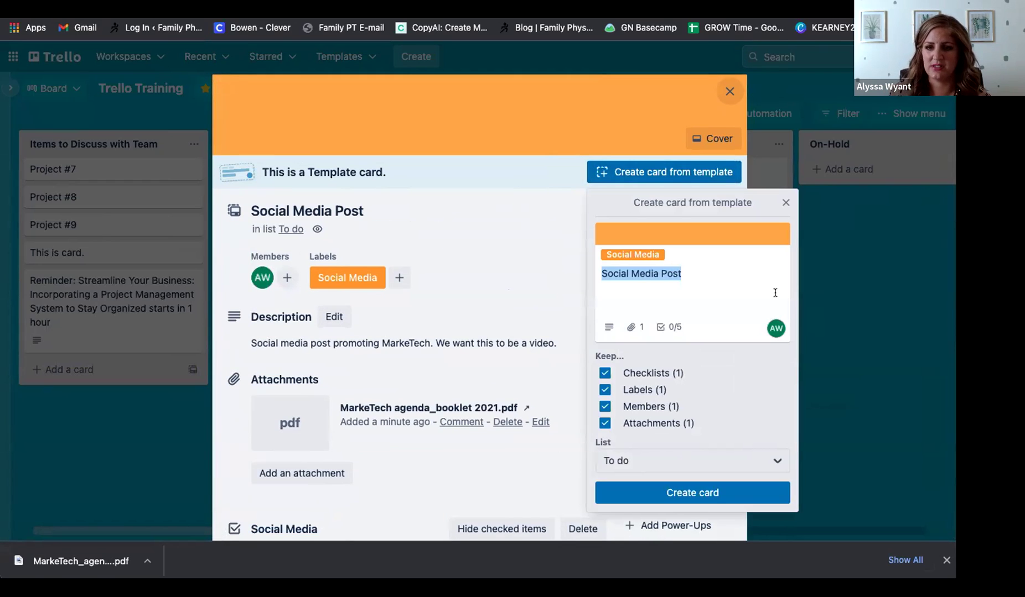
pyautogui.write('Mar')
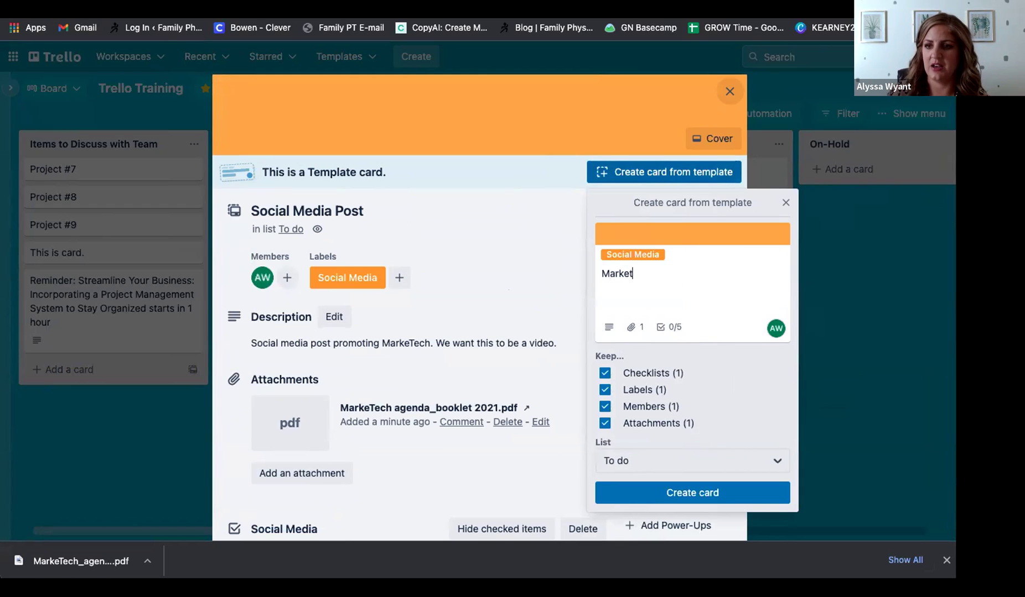
pyautogui.write('keTech Focus Image')
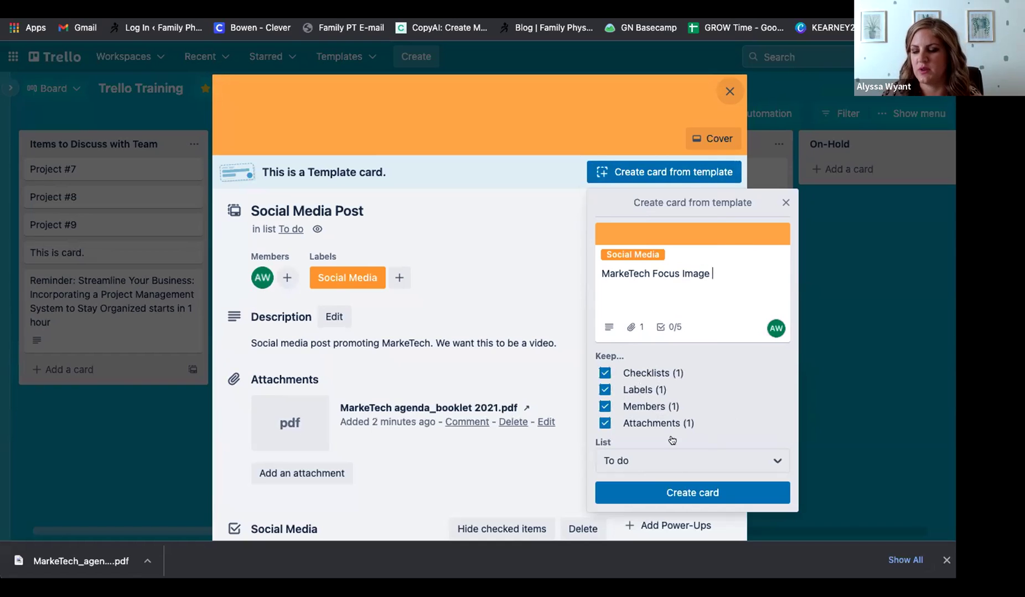
pyautogui.click(605, 424)
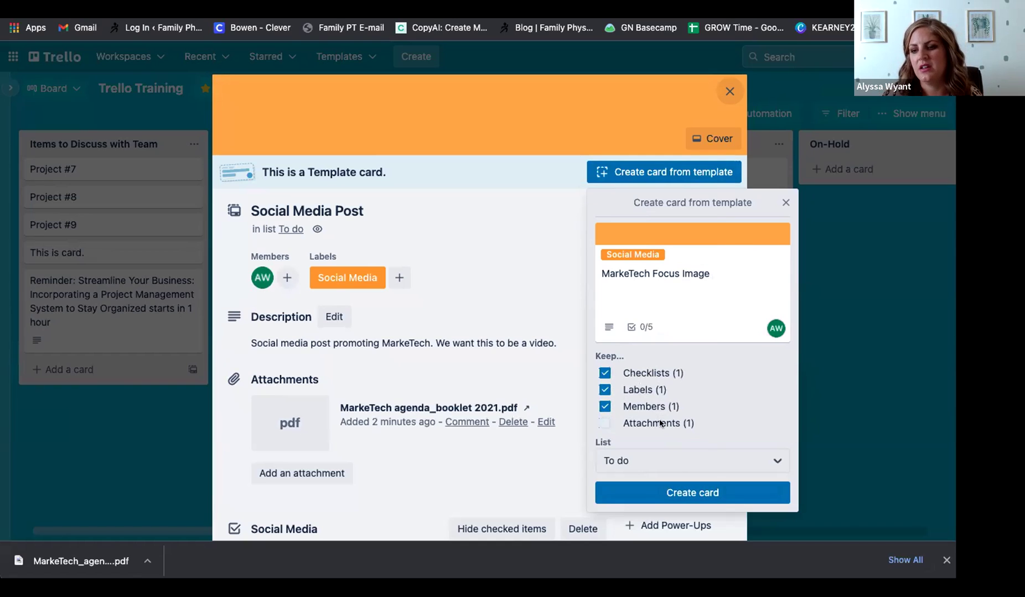
pyautogui.click(684, 493)
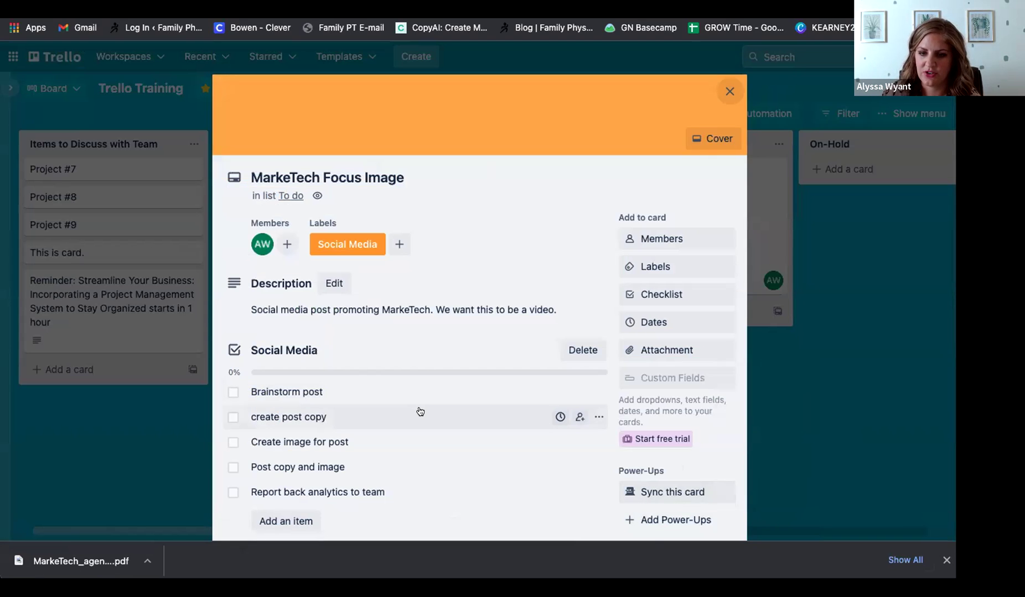
pyautogui.scroll(-2, 420, 411)
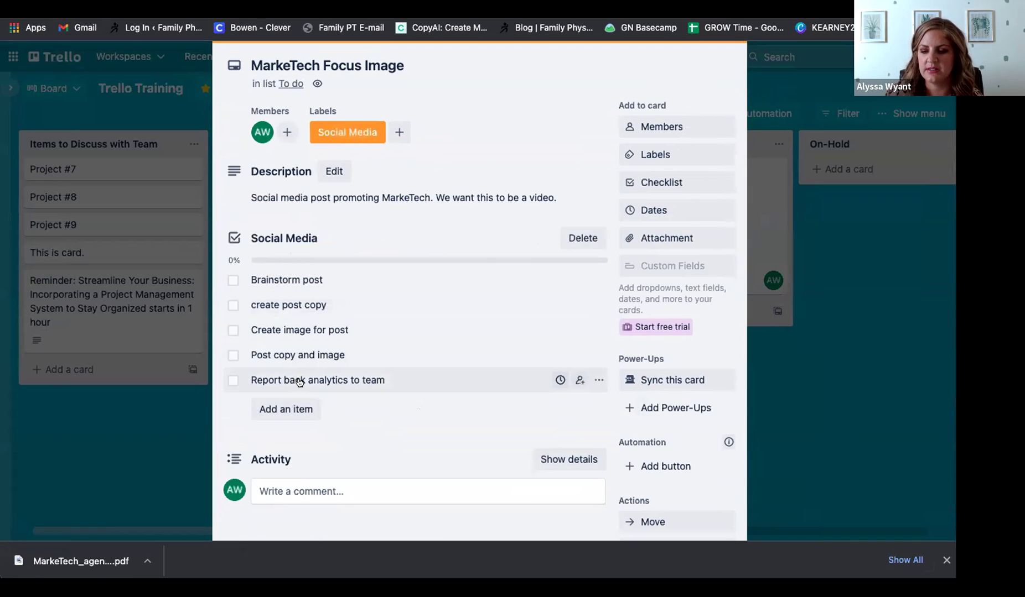
pyautogui.scroll(2, 287, 332)
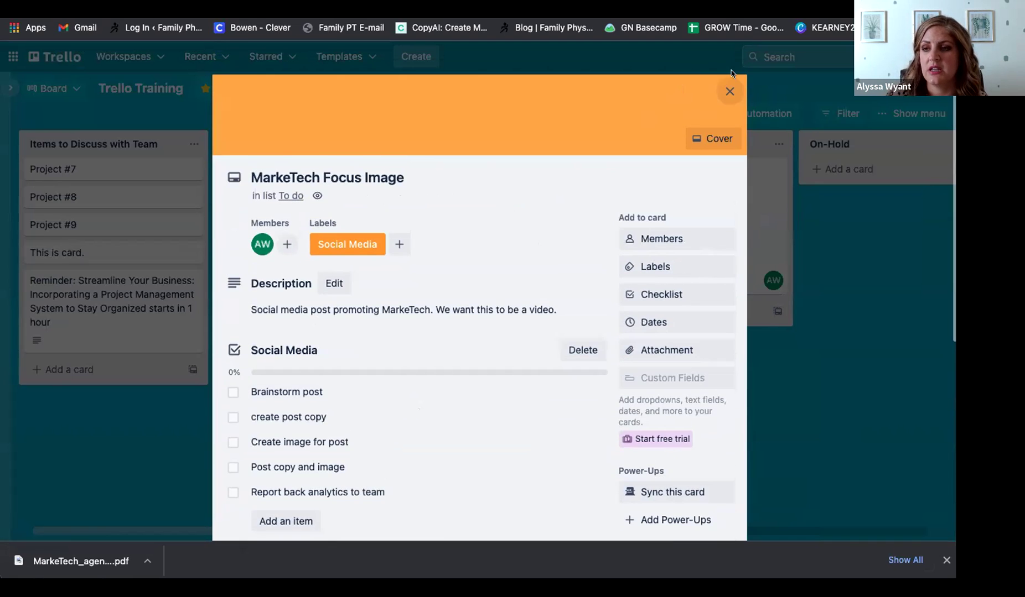
pyautogui.click(728, 90)
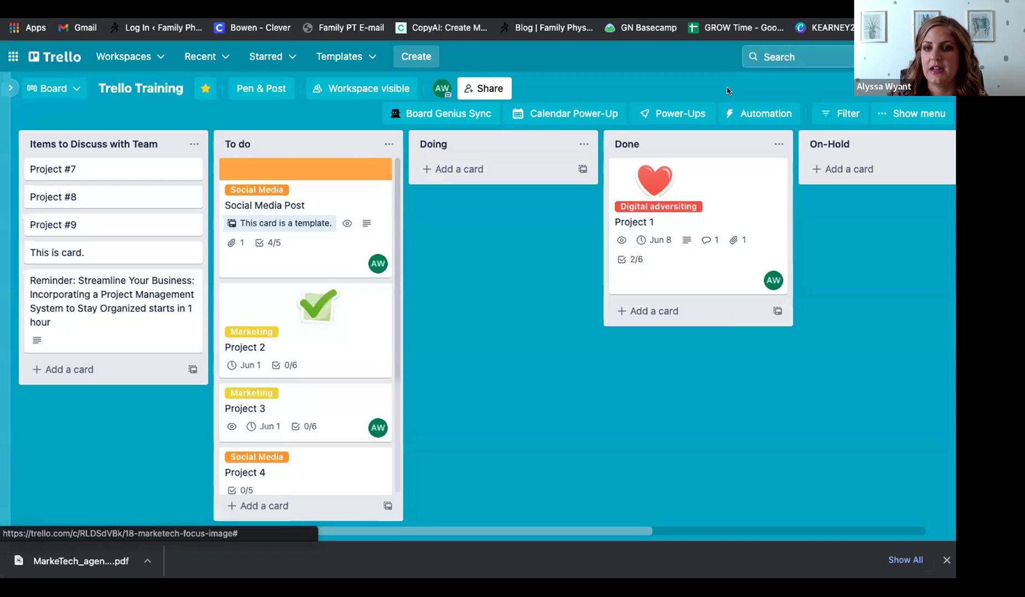
# - Reopen the Social Media Post template card and look at the member assignment option for the Brainstorm post checklist item
pyautogui.click(320, 197)
pyautogui.scroll(-4, 534, 237)
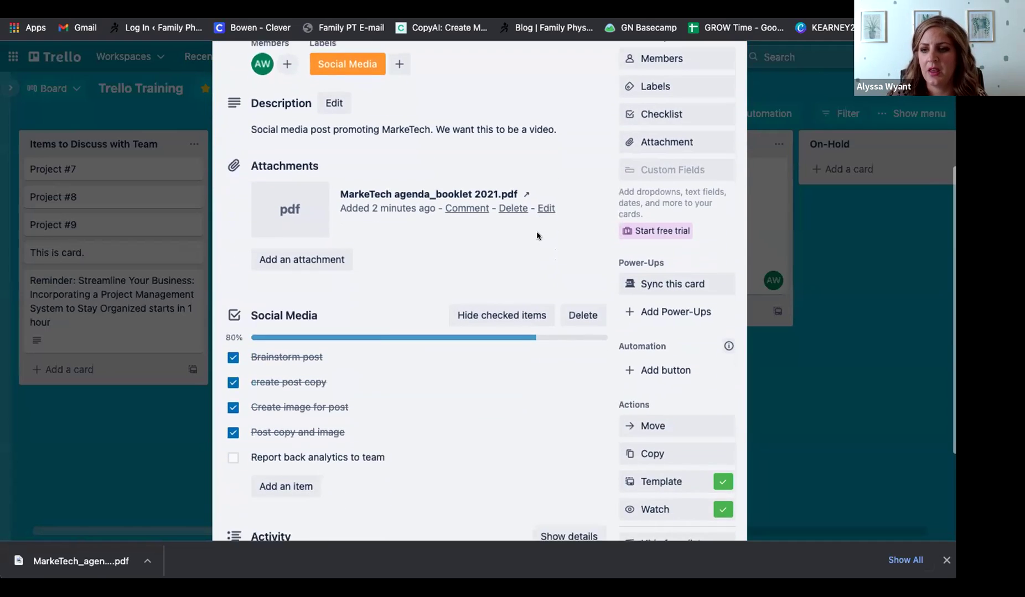
pyautogui.scroll(-1, 537, 235)
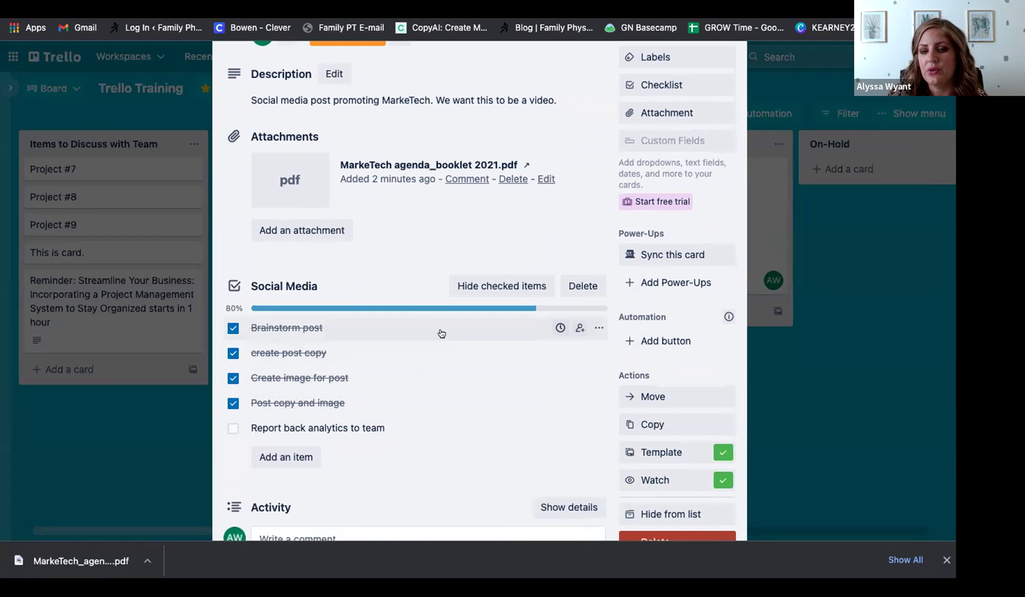
pyautogui.click(578, 330)
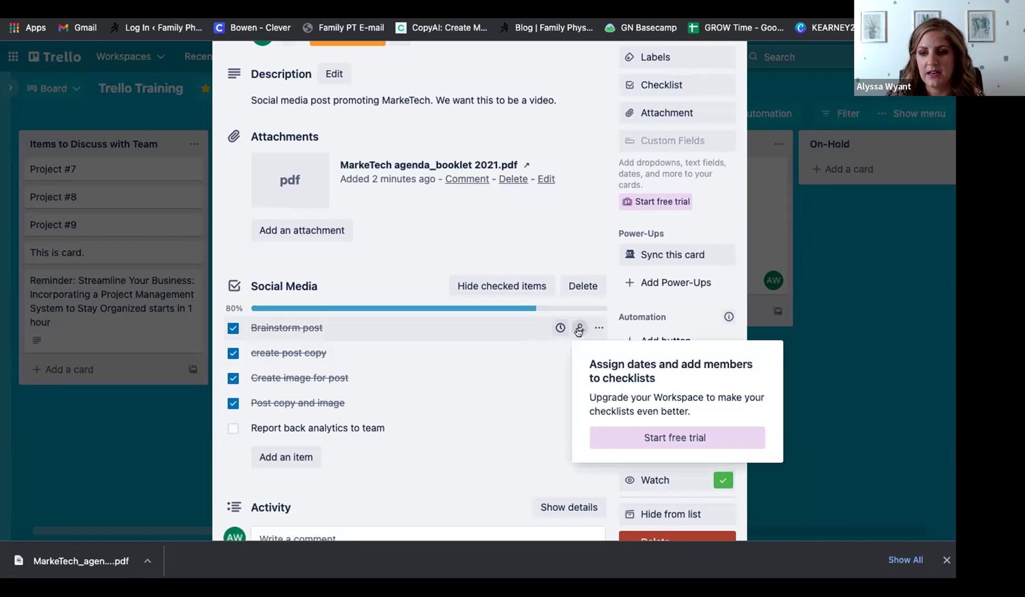
pyautogui.click(363, 501)
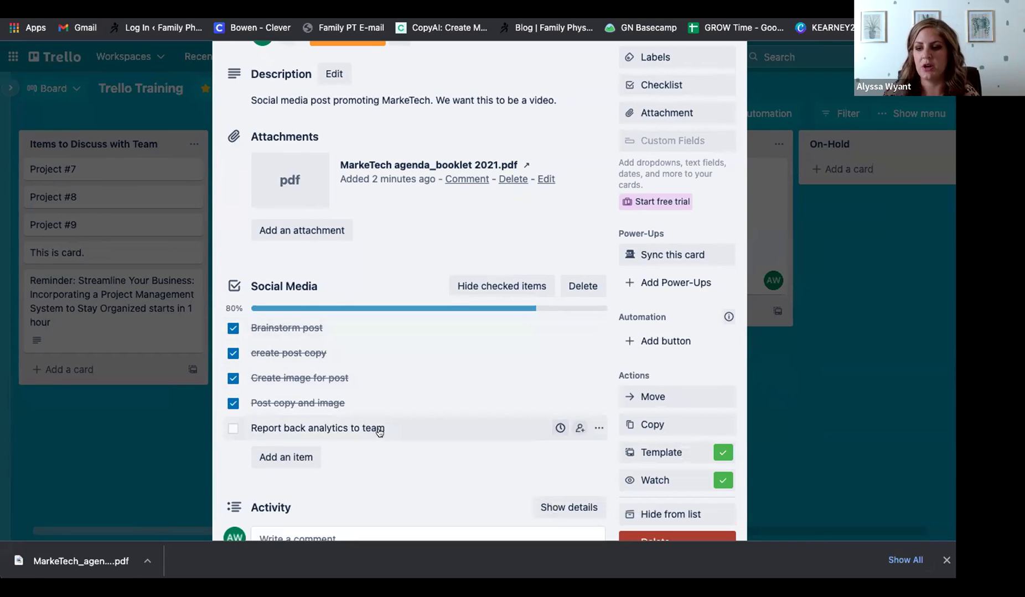
# - Stop watching the Social Media Post card and turn watching back on
pyautogui.scroll(-3, 543, 409)
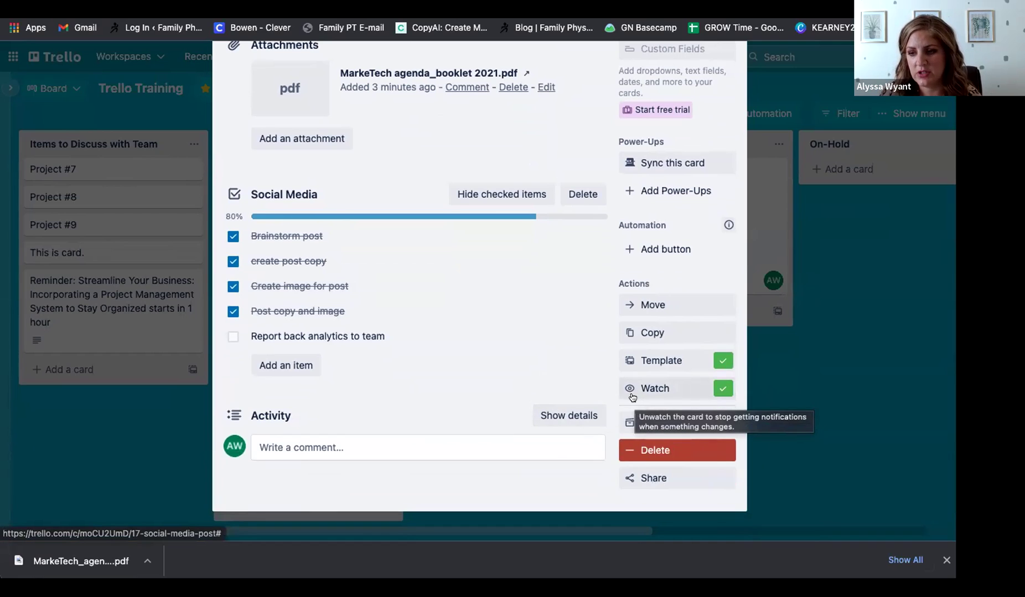
pyautogui.click(655, 389)
pyautogui.scroll(1, 527, 356)
pyautogui.click(655, 430)
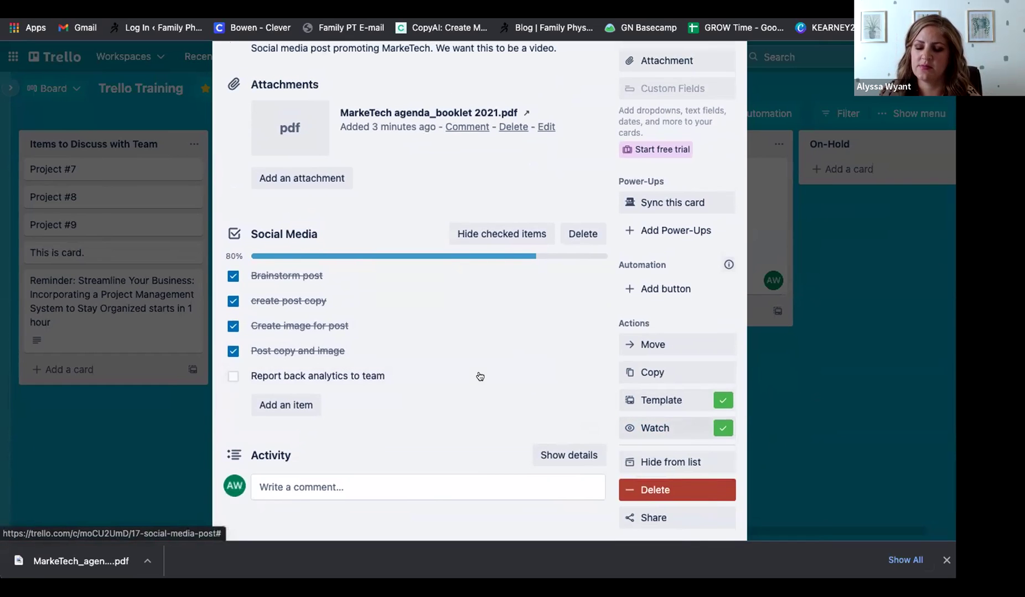
pyautogui.scroll(5, 454, 346)
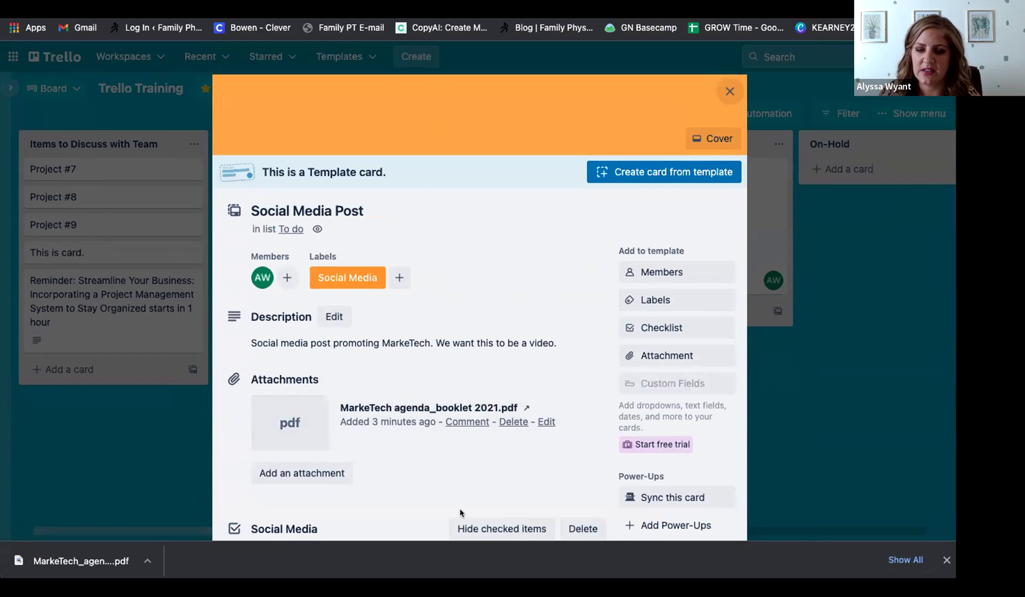
# - View the Social Media Post card's sharing options, including its link and embed code, and close the card
pyautogui.scroll(-7, 469, 421)
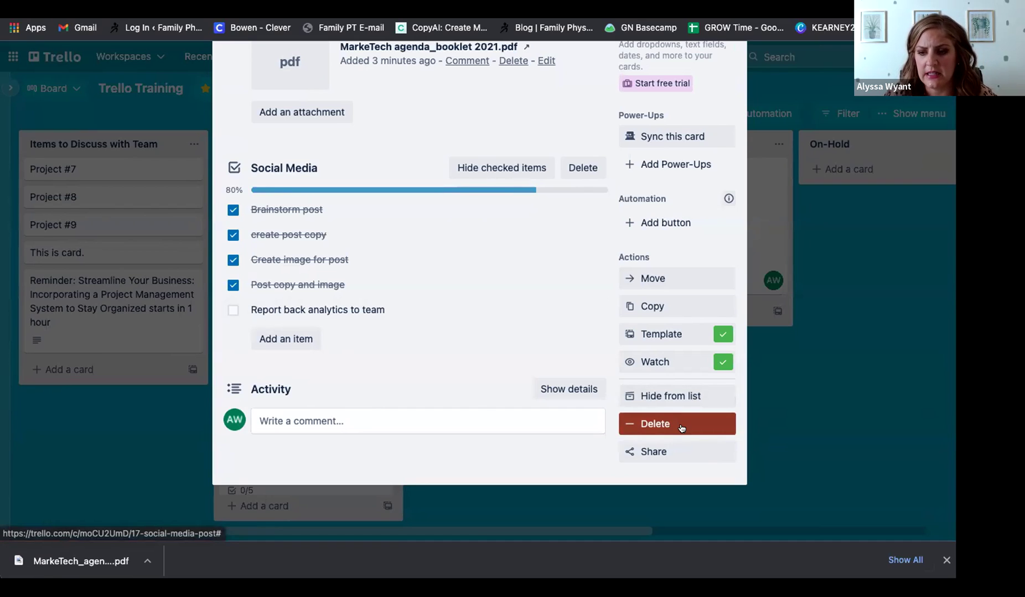
pyautogui.click(670, 452)
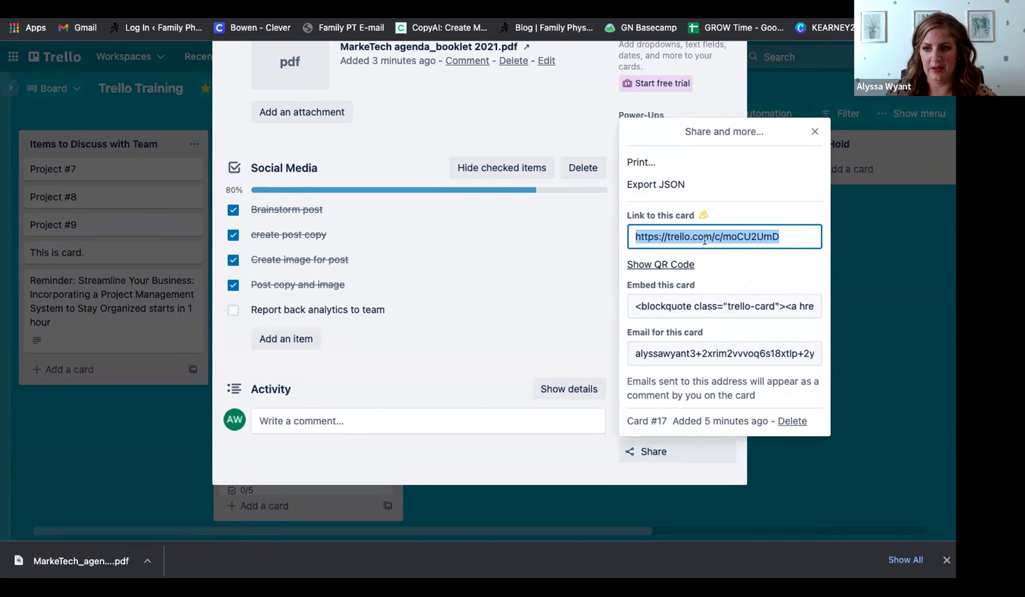
pyautogui.click(792, 272)
pyautogui.click(813, 130)
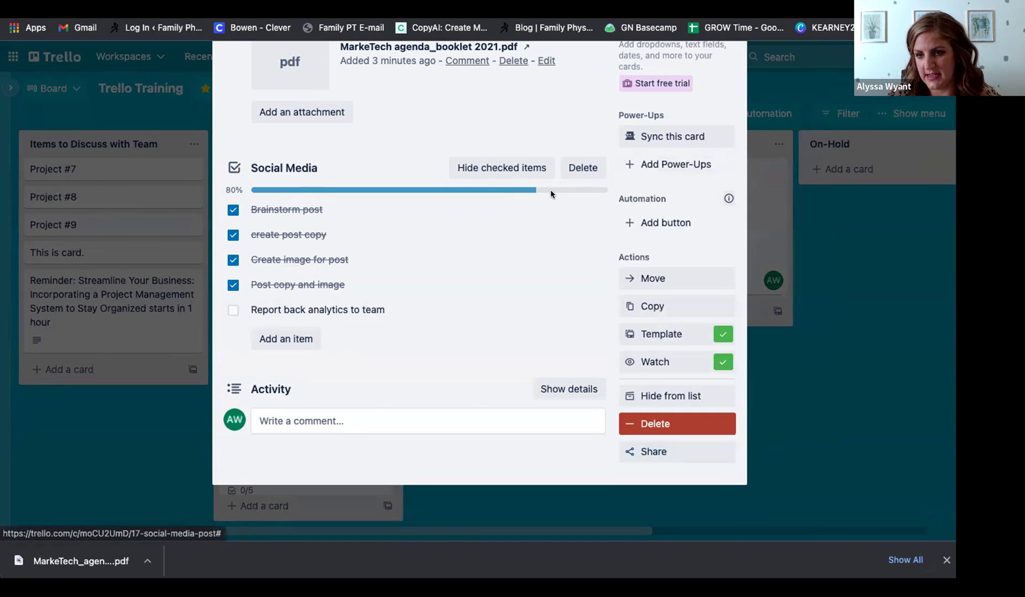
pyautogui.scroll(7, 528, 229)
pyautogui.click(729, 92)
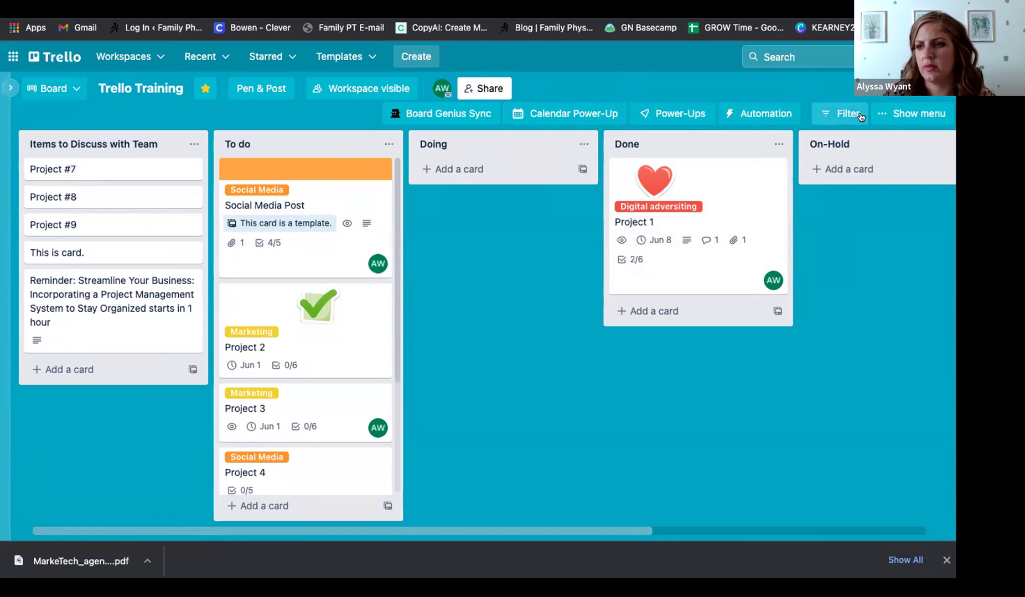
# - Glance at the board menu, filter the board by the Social Media label, and look through the matching To do cards
pyautogui.click(881, 115)
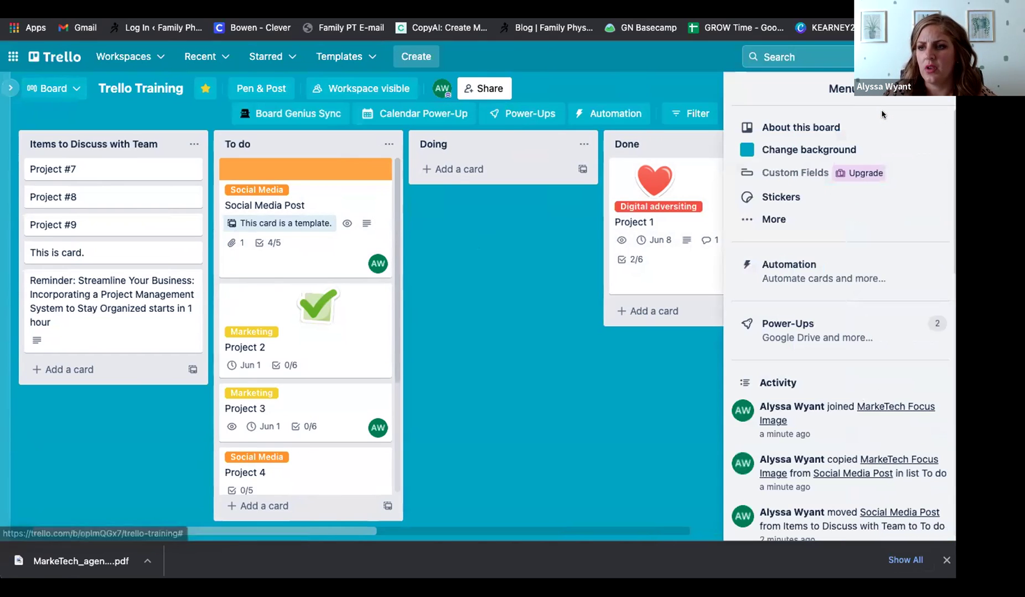
pyautogui.click(912, 95)
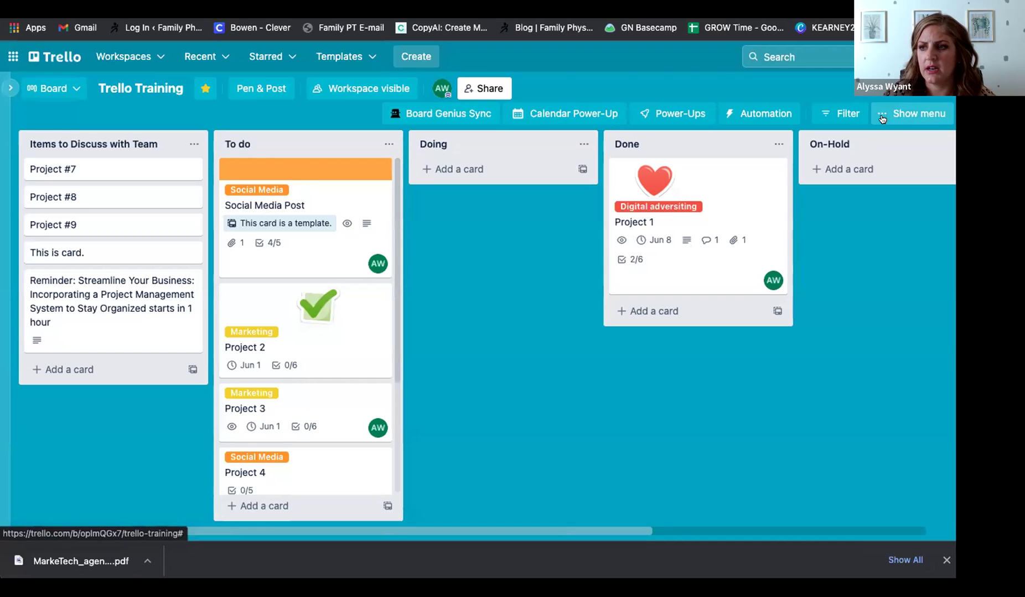
pyautogui.click(838, 114)
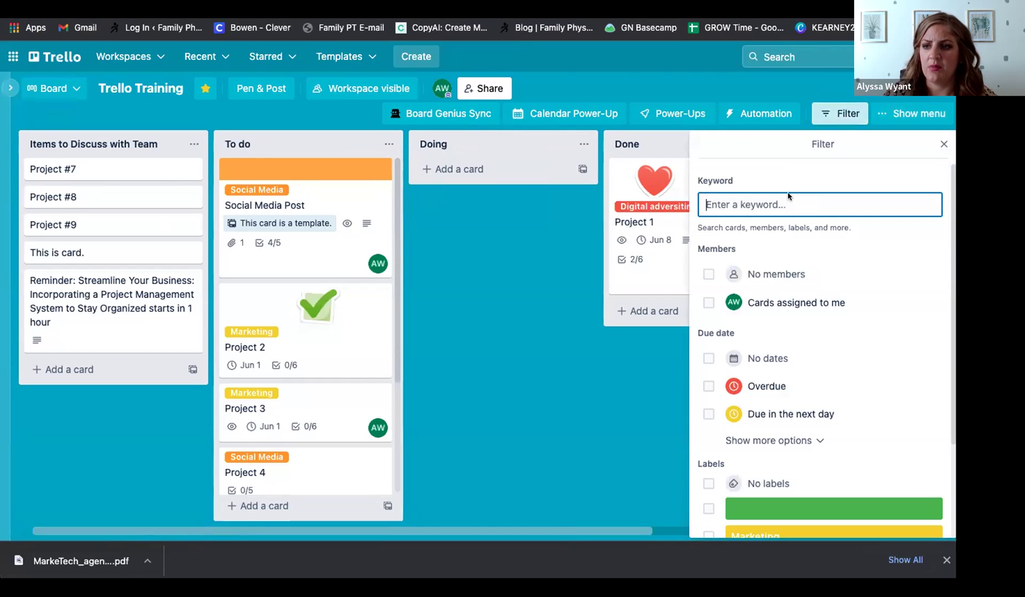
pyautogui.scroll(-3, 808, 321)
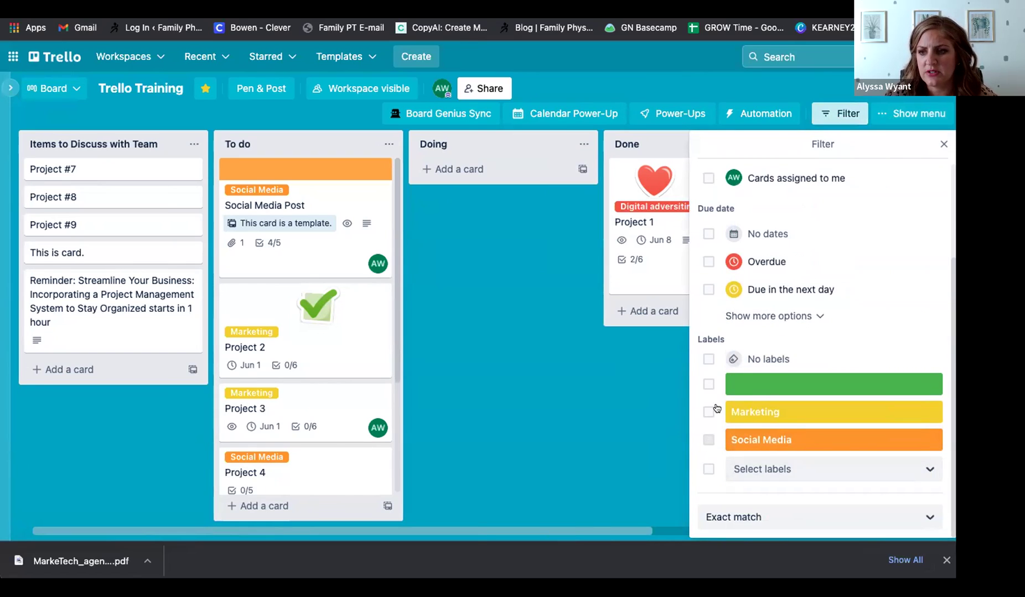
pyautogui.click(705, 441)
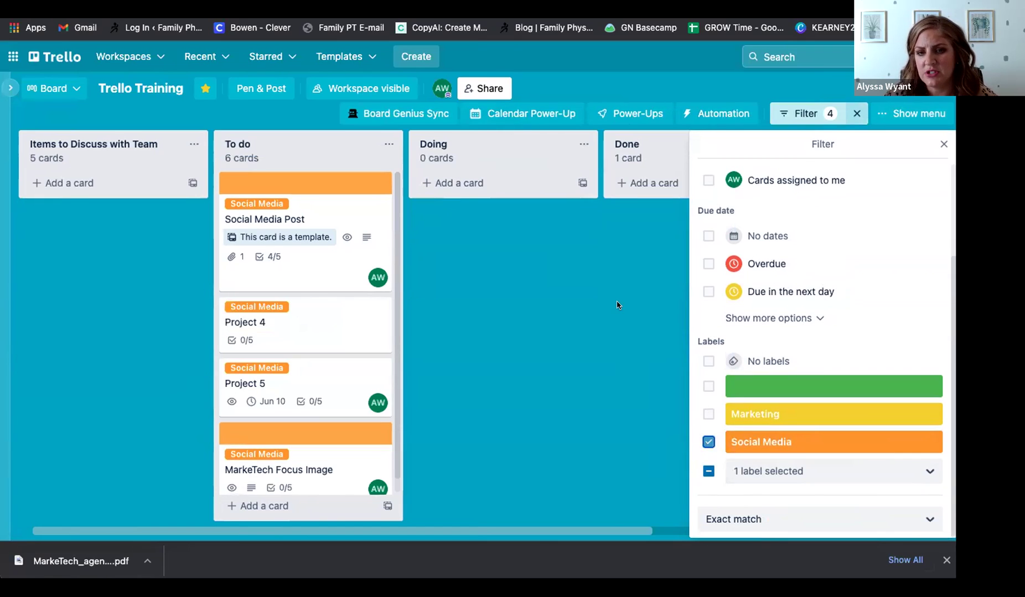
pyautogui.click(607, 424)
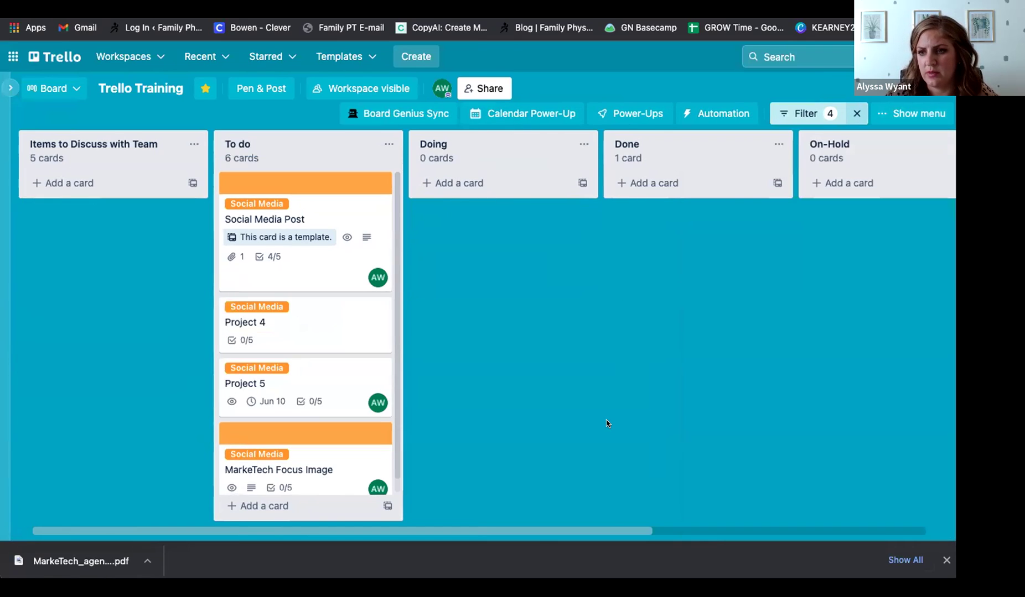
pyautogui.scroll(-1, 332, 321)
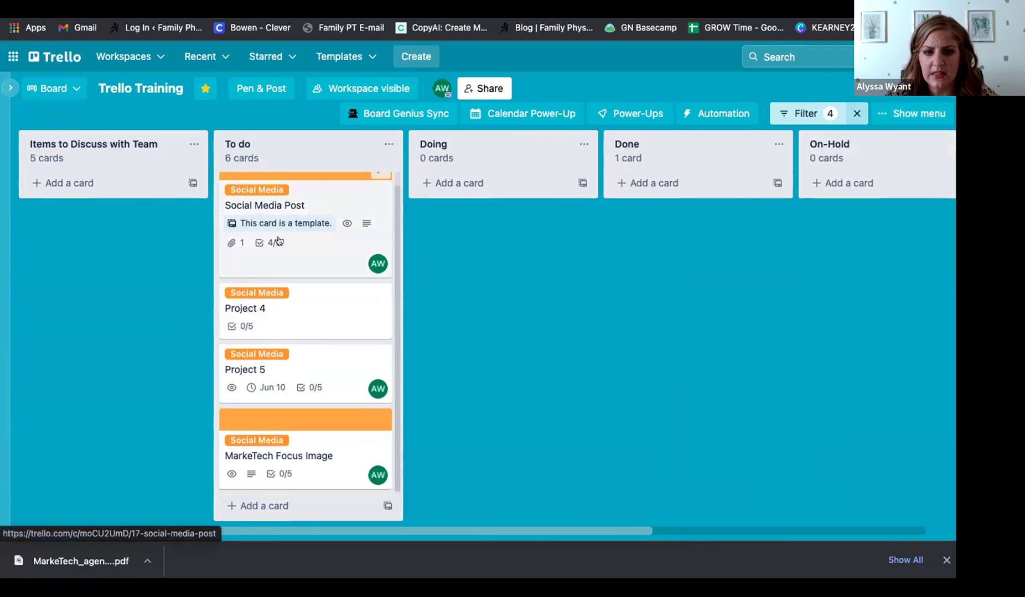
pyautogui.scroll(1, 249, 211)
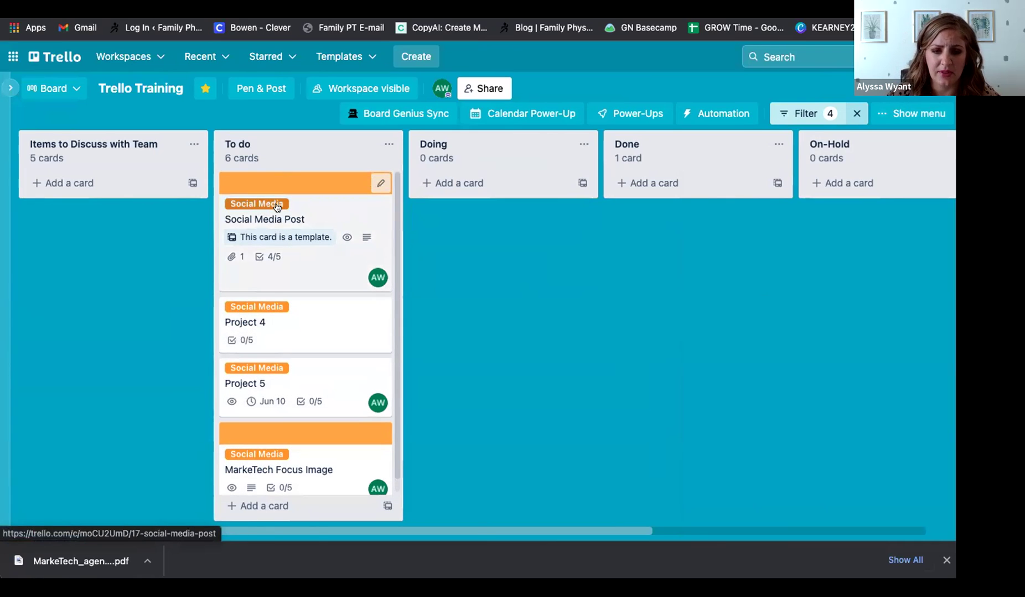
# - Change the board filter to show only cards assigned to me, removing the Social Media label filter, and review the matching cards
pyautogui.click(803, 114)
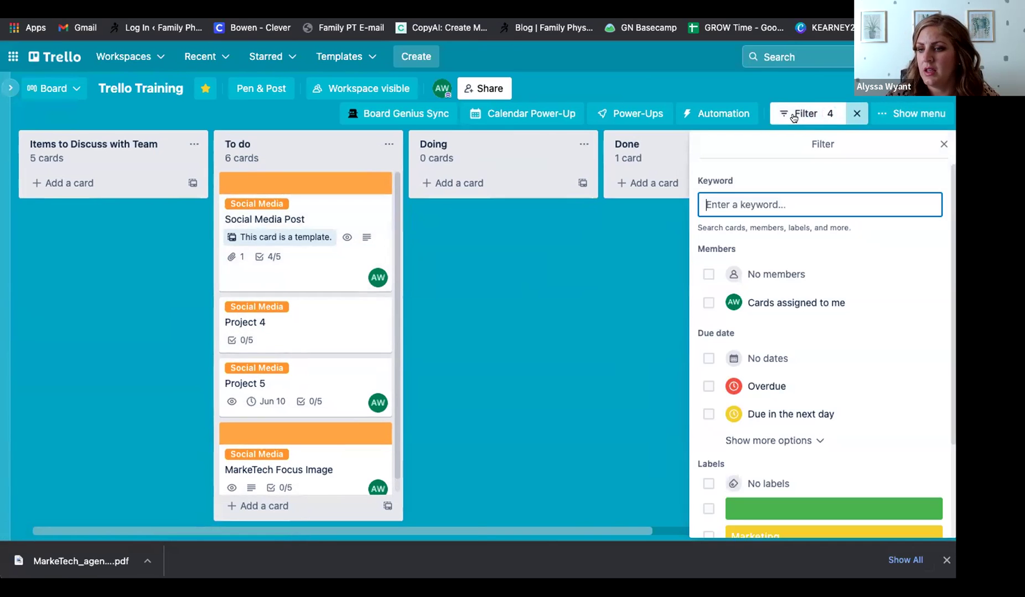
pyautogui.scroll(-2, 753, 459)
pyautogui.click(753, 457)
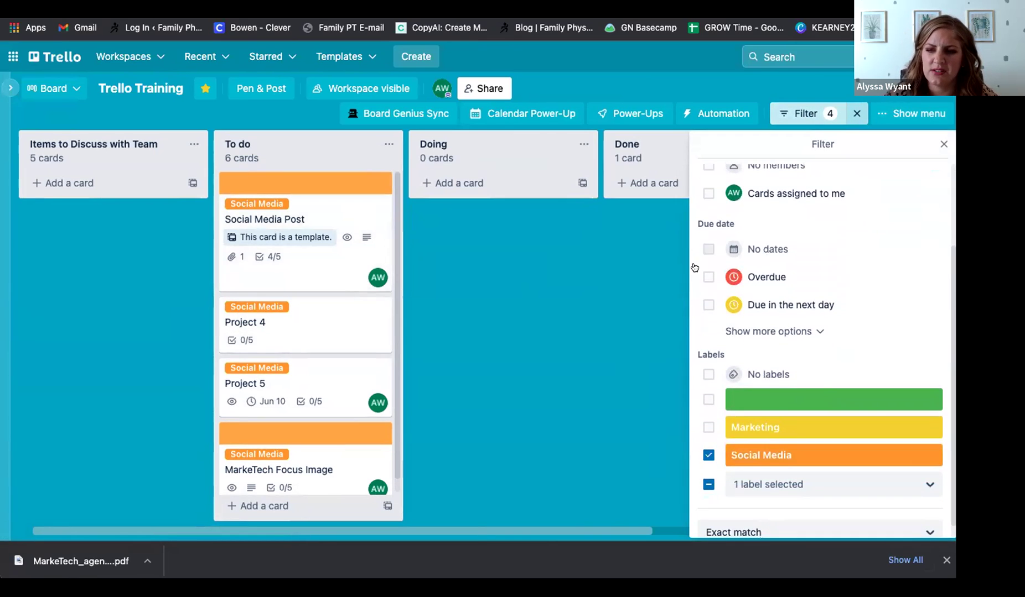
pyautogui.scroll(2, 813, 299)
pyautogui.click(708, 303)
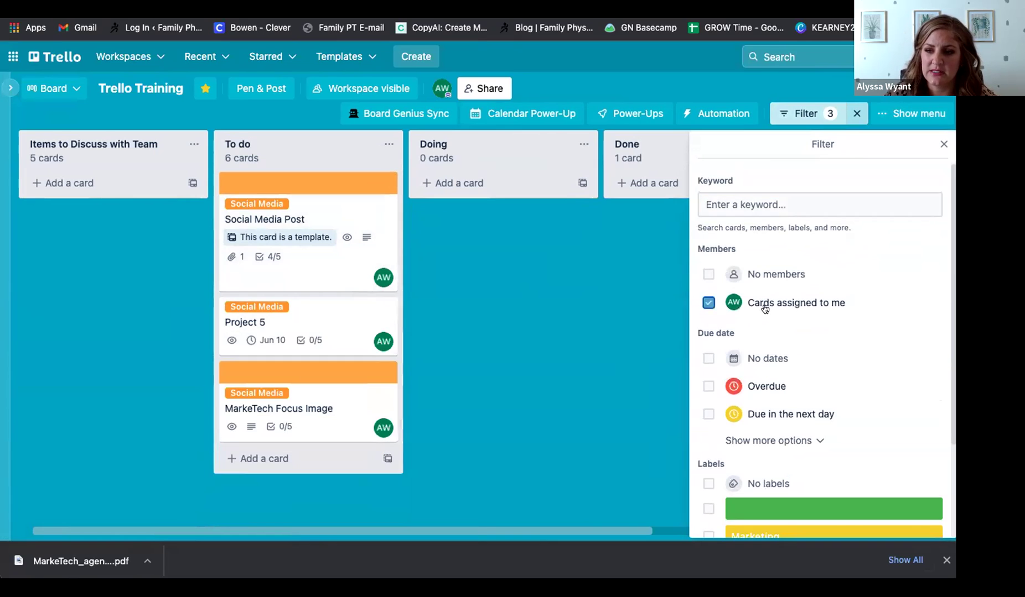
pyautogui.scroll(-1, 770, 350)
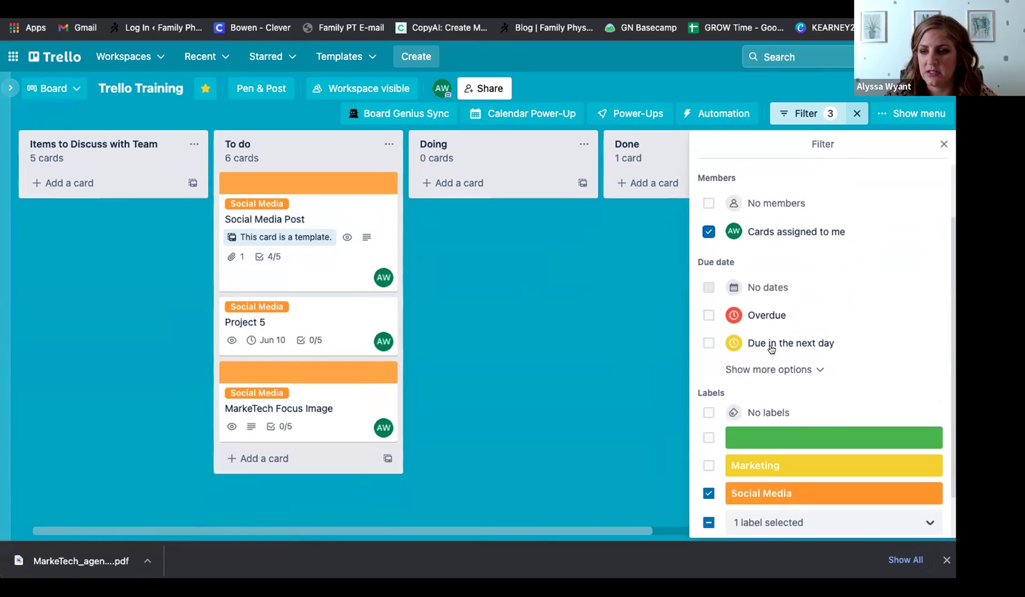
pyautogui.click(708, 493)
pyautogui.click(605, 472)
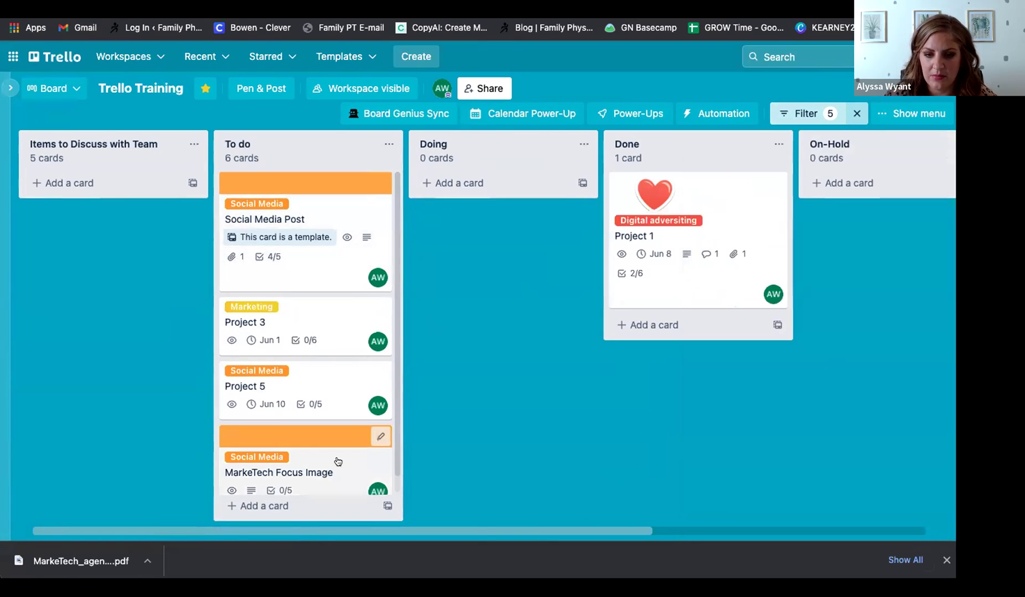
pyautogui.scroll(-1, 336, 442)
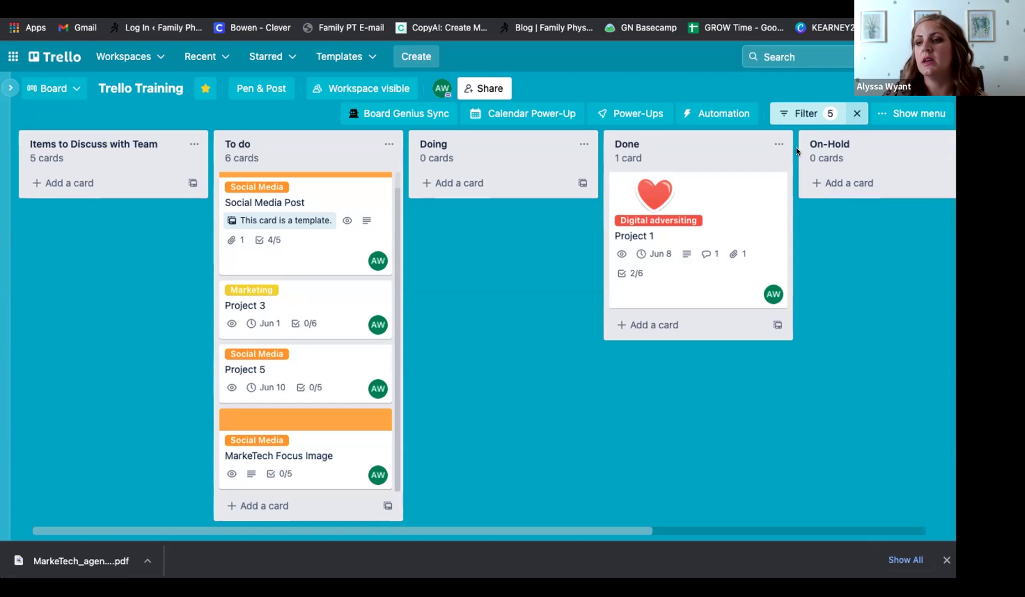
# - Clear the board filter, view the full list of labels available for filtering, and close the filter options
pyautogui.click(856, 114)
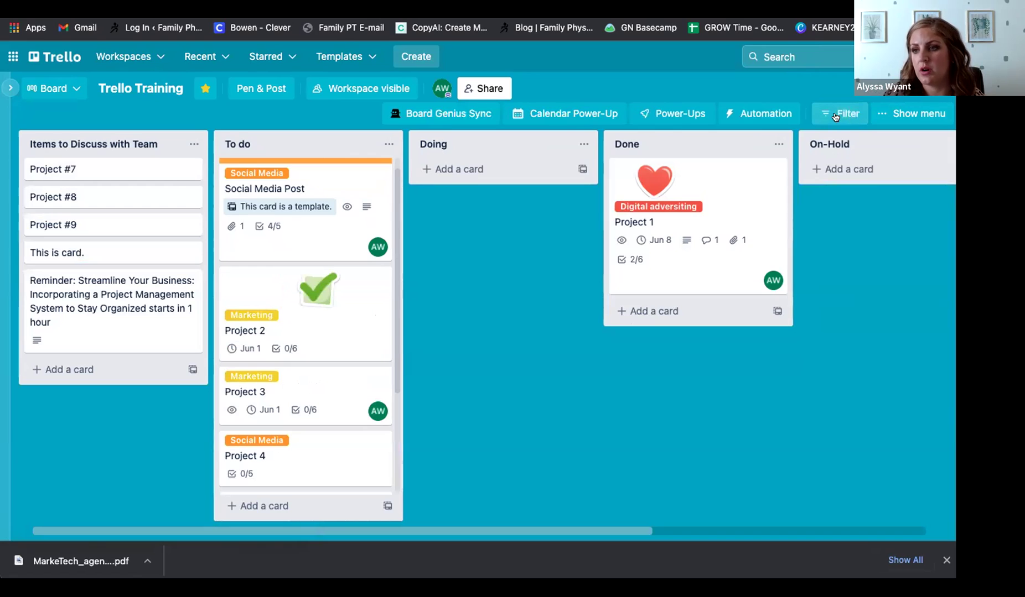
pyautogui.click(850, 114)
pyautogui.scroll(-2, 813, 336)
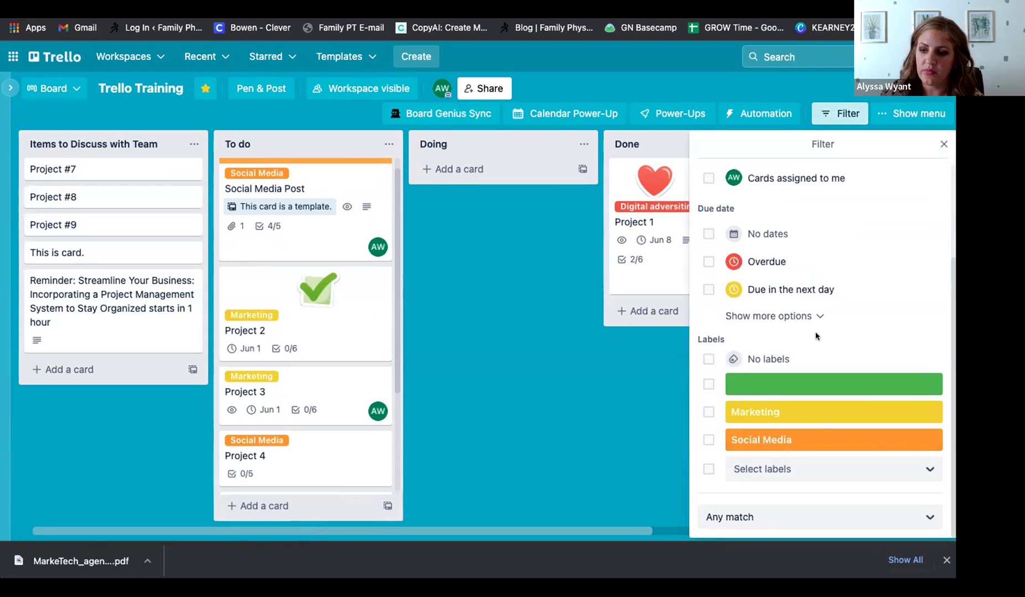
pyautogui.click(808, 471)
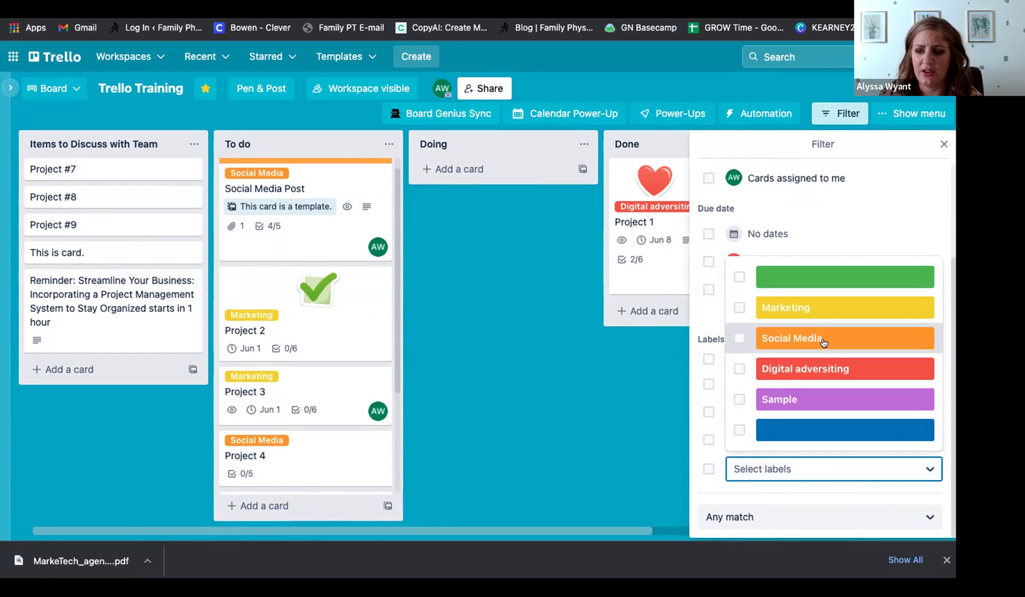
pyautogui.click(883, 218)
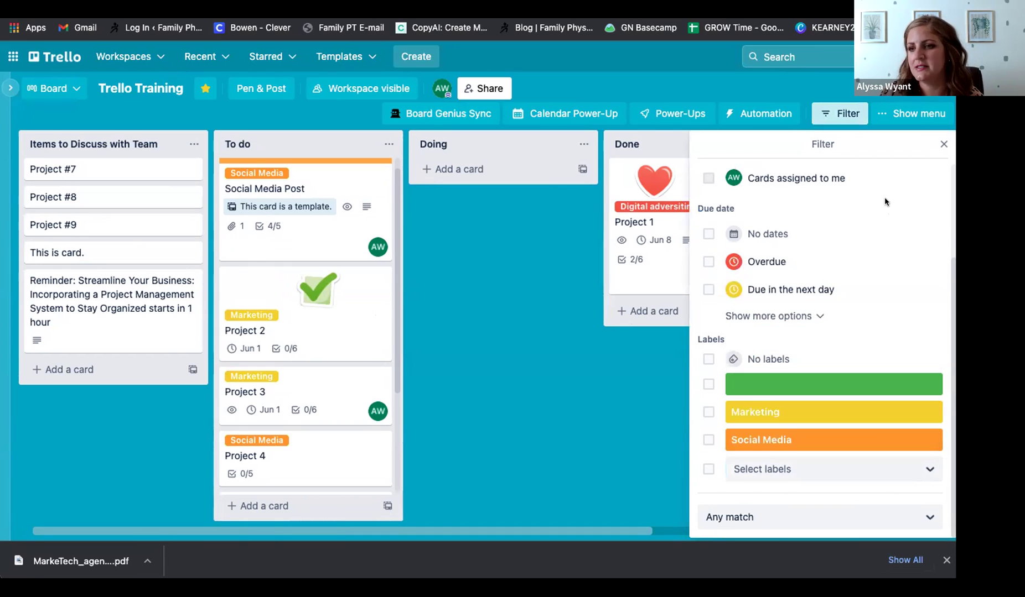
pyautogui.click(940, 144)
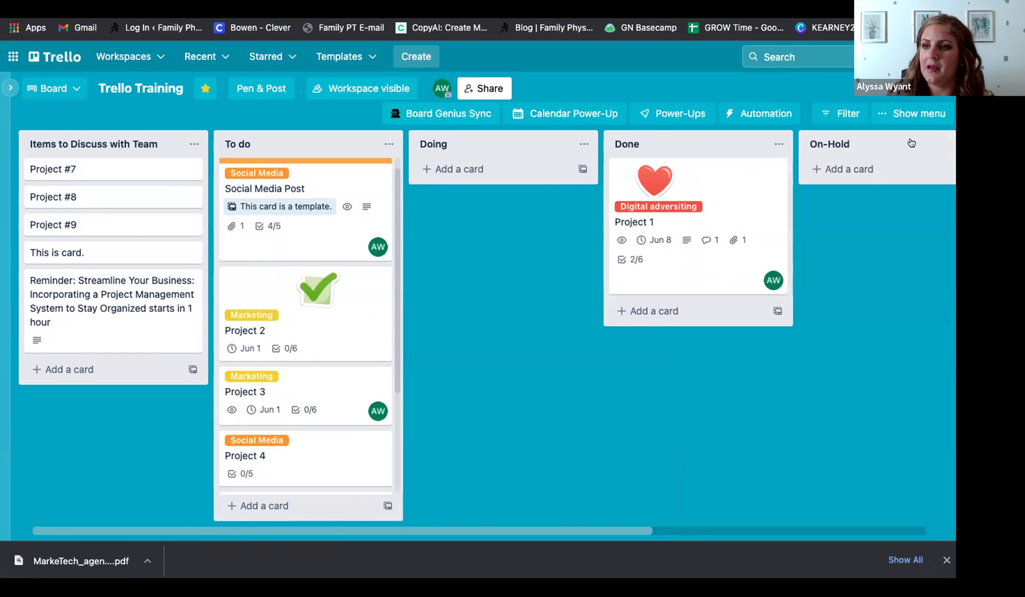
# - View the board's automation options and the automation section of the Project 1 card, and close the card
pyautogui.click(777, 114)
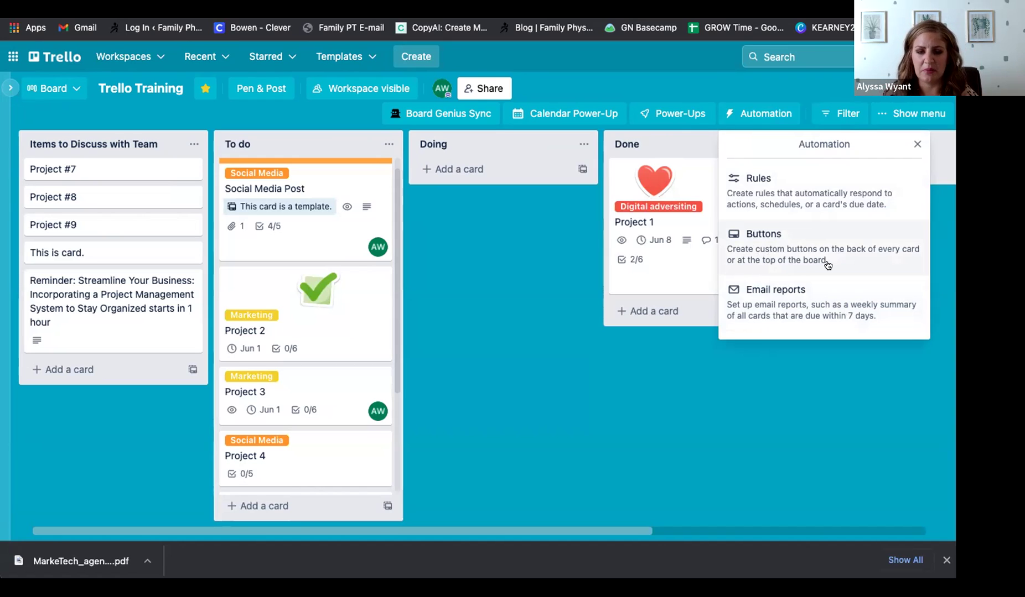
pyautogui.click(795, 386)
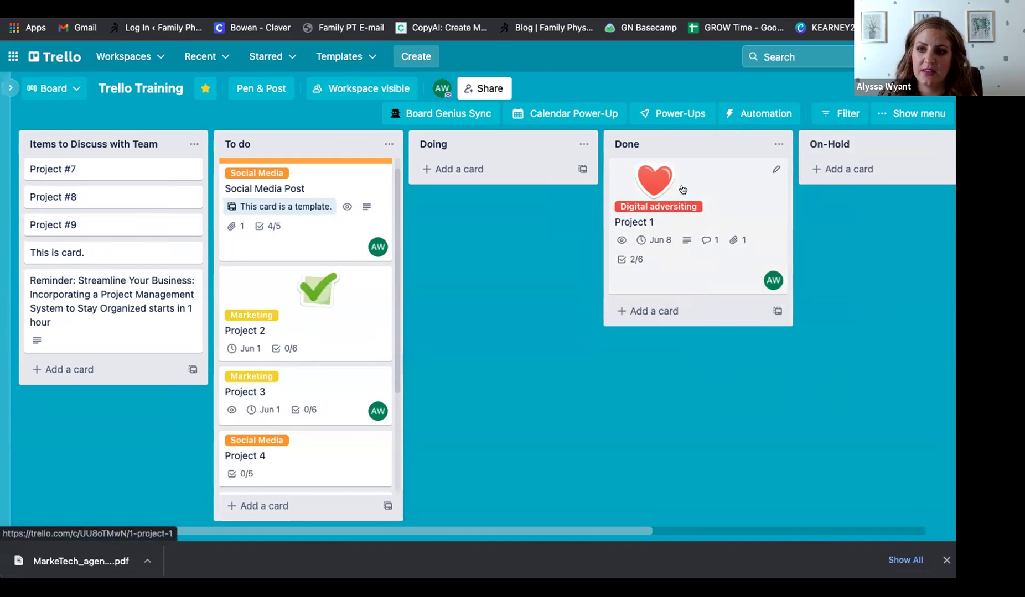
pyautogui.click(692, 288)
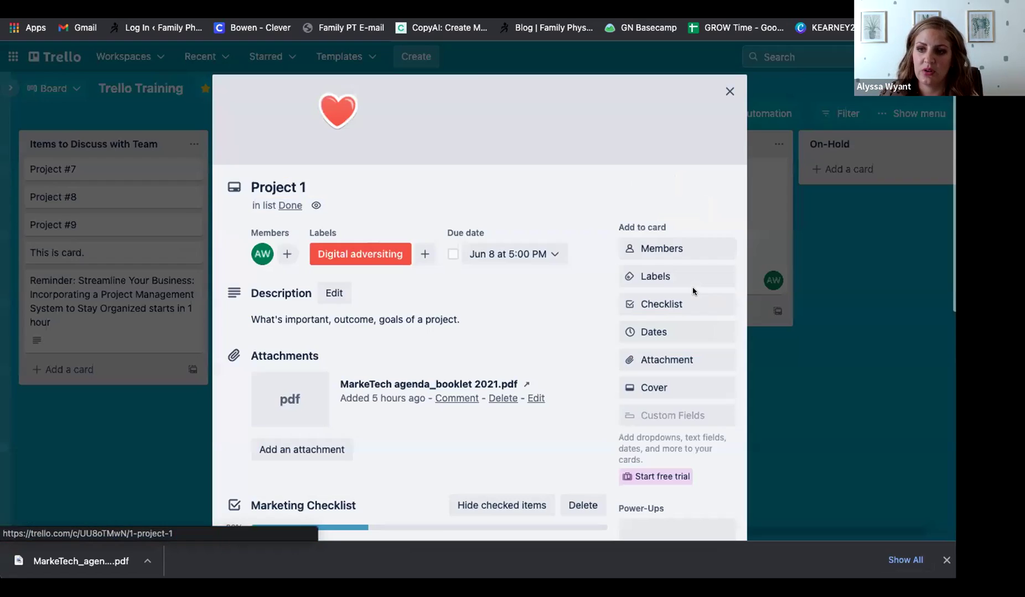
pyautogui.scroll(-2, 554, 279)
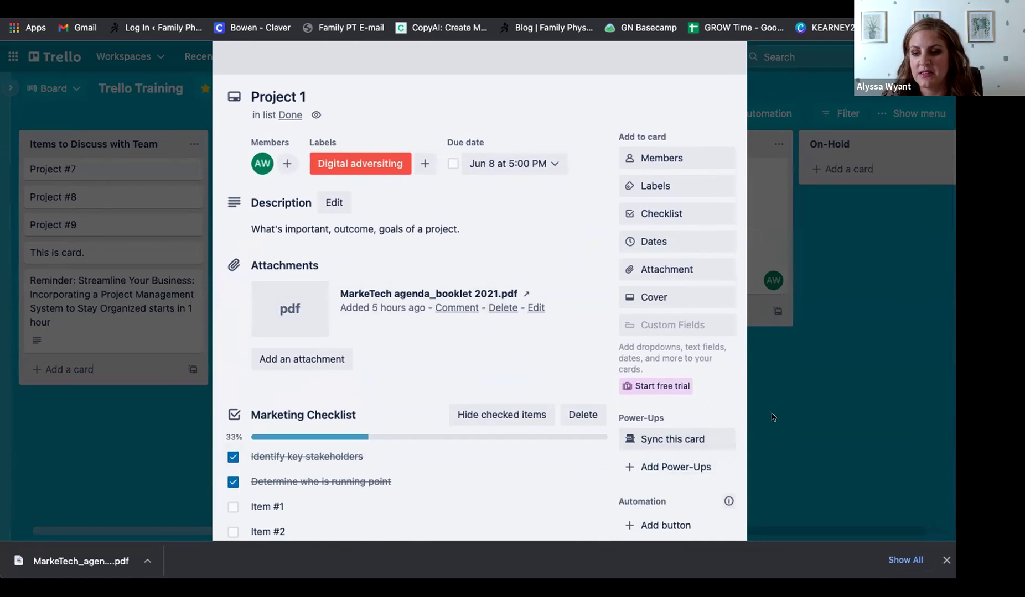
pyautogui.scroll(2, 806, 436)
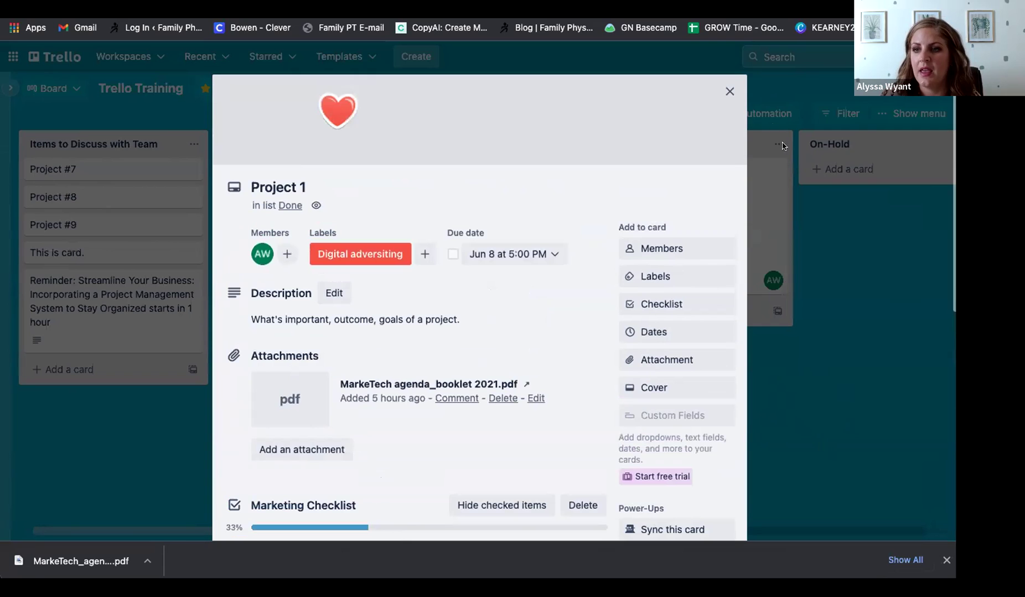
pyautogui.click(727, 93)
# - Open the board's automation rules page and read through the example rules
pyautogui.click(749, 120)
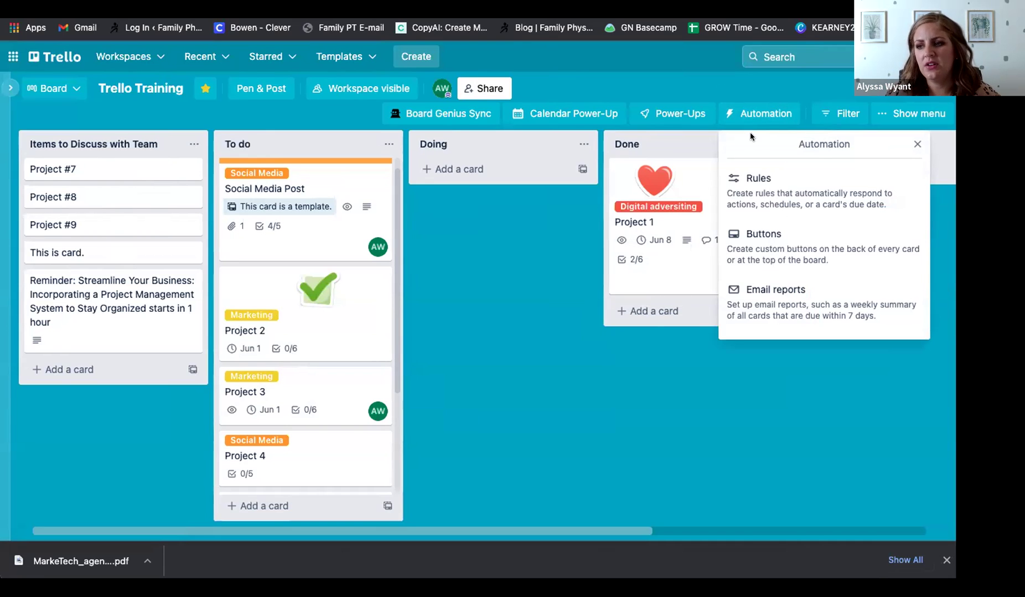
pyautogui.click(777, 202)
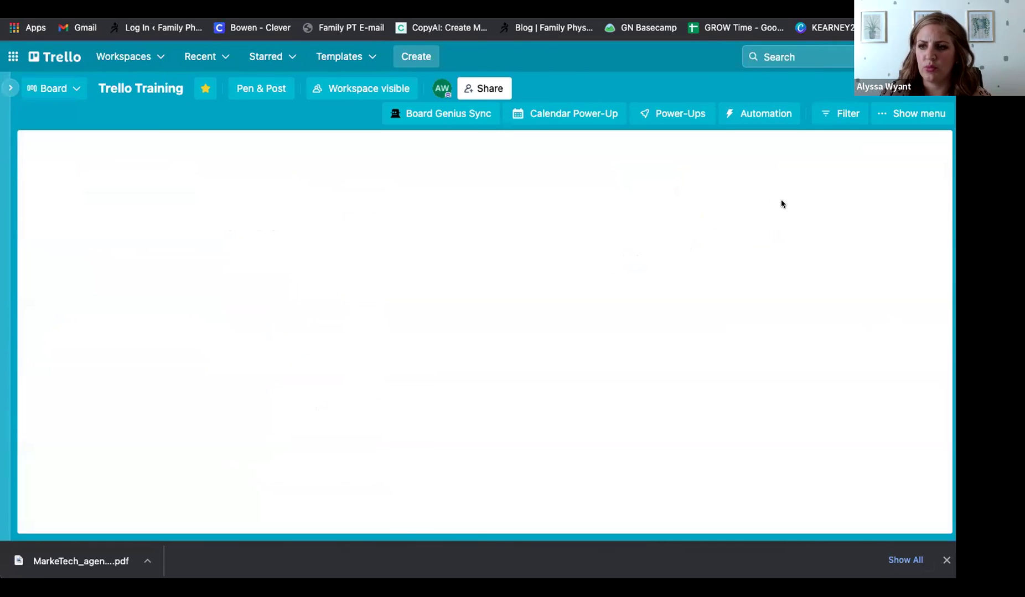
pyautogui.scroll(-4, 631, 286)
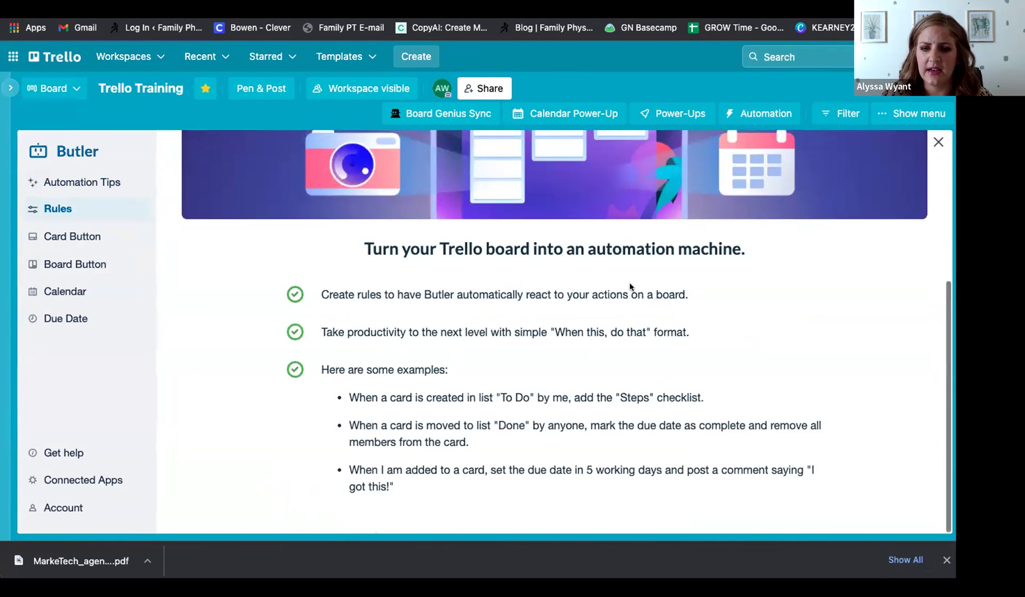
pyautogui.scroll(3, 386, 329)
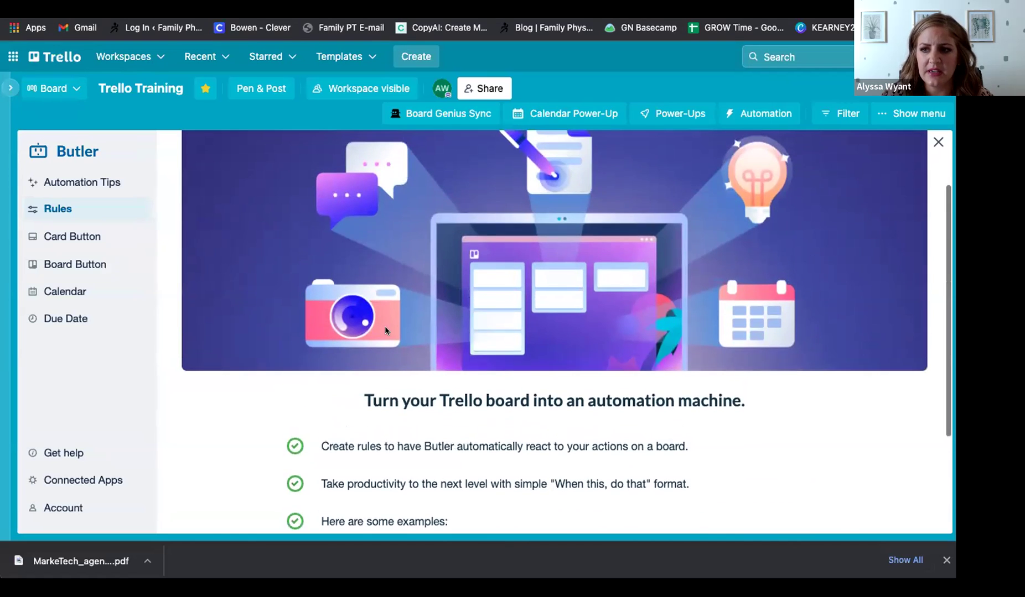
pyautogui.scroll(-2, 386, 330)
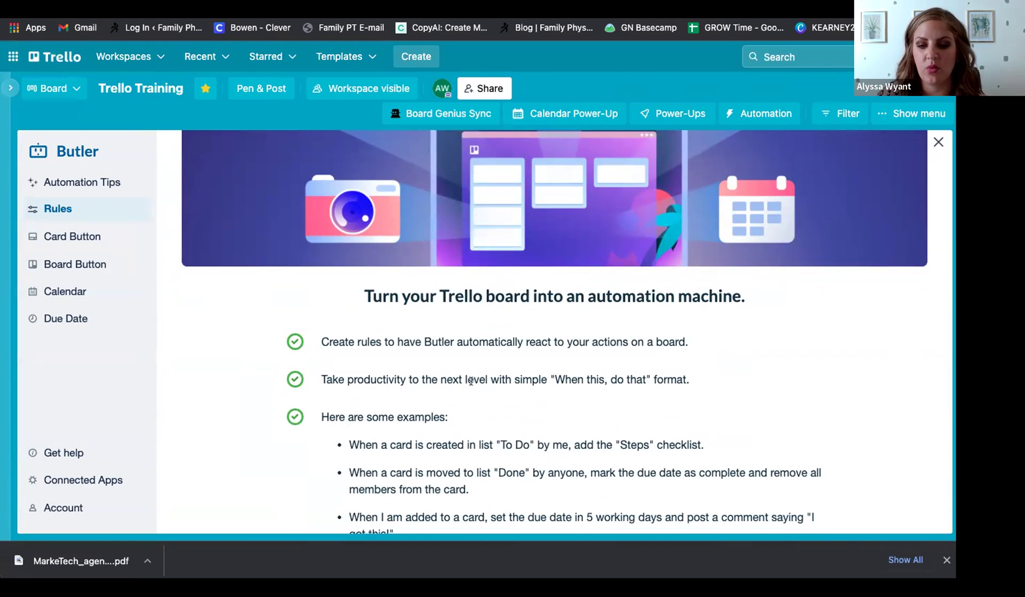
# - View the card button automation page and its blank creation form, and close the automation window without saving
pyautogui.click(99, 237)
pyautogui.scroll(-4, 371, 306)
pyautogui.scroll(4, 388, 321)
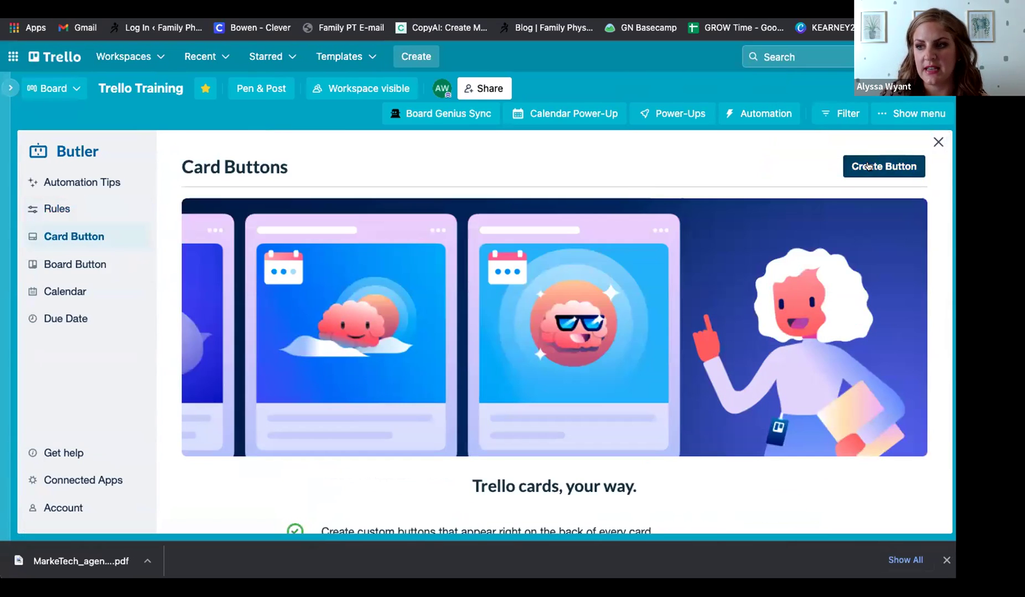
pyautogui.click(868, 167)
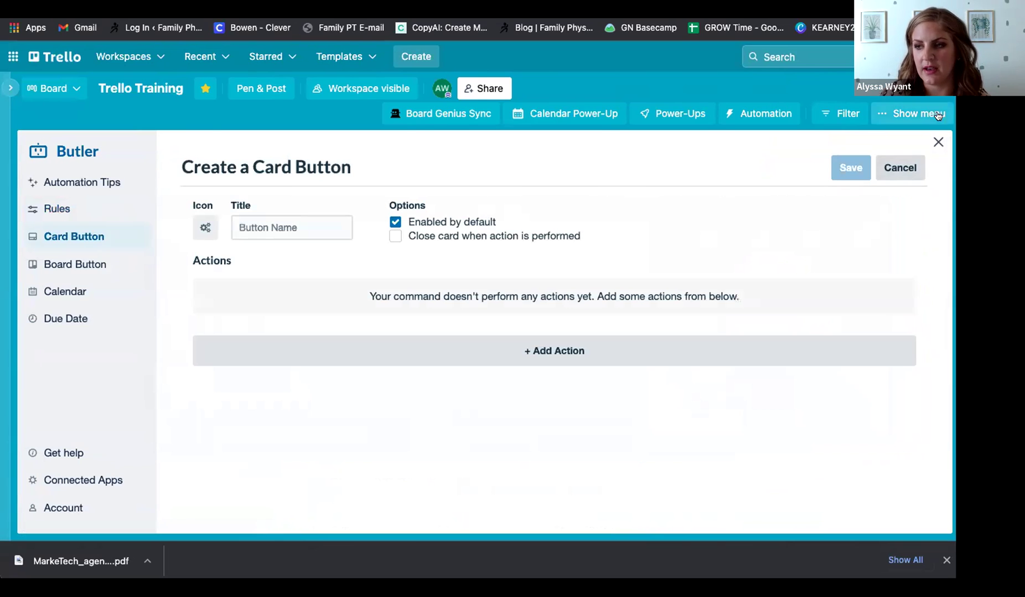
pyautogui.click(937, 142)
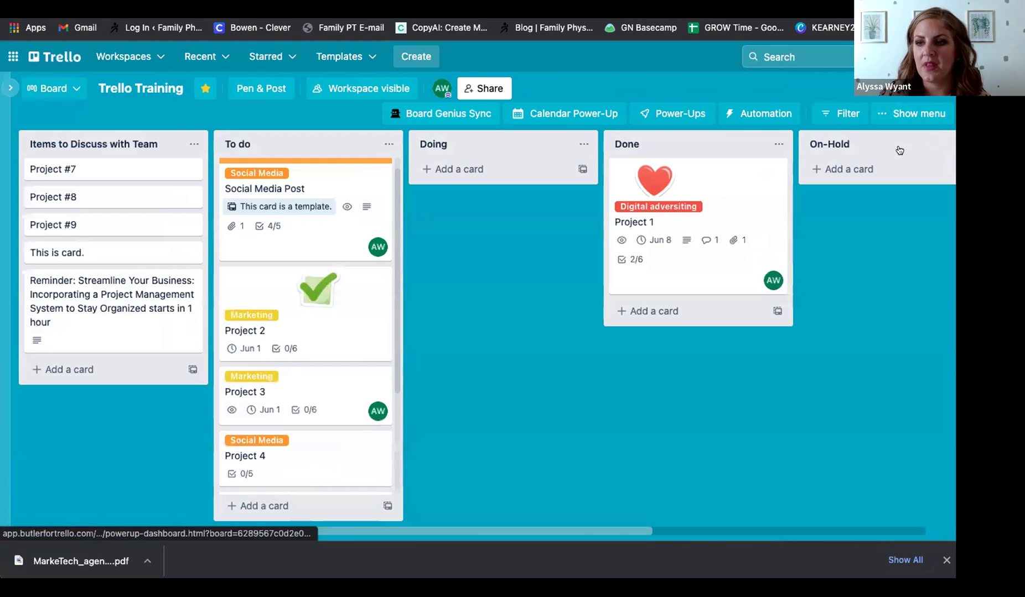
# - Open the Calendar Power-Up to view the board's cards by date
pyautogui.click(738, 115)
pyautogui.click(691, 114)
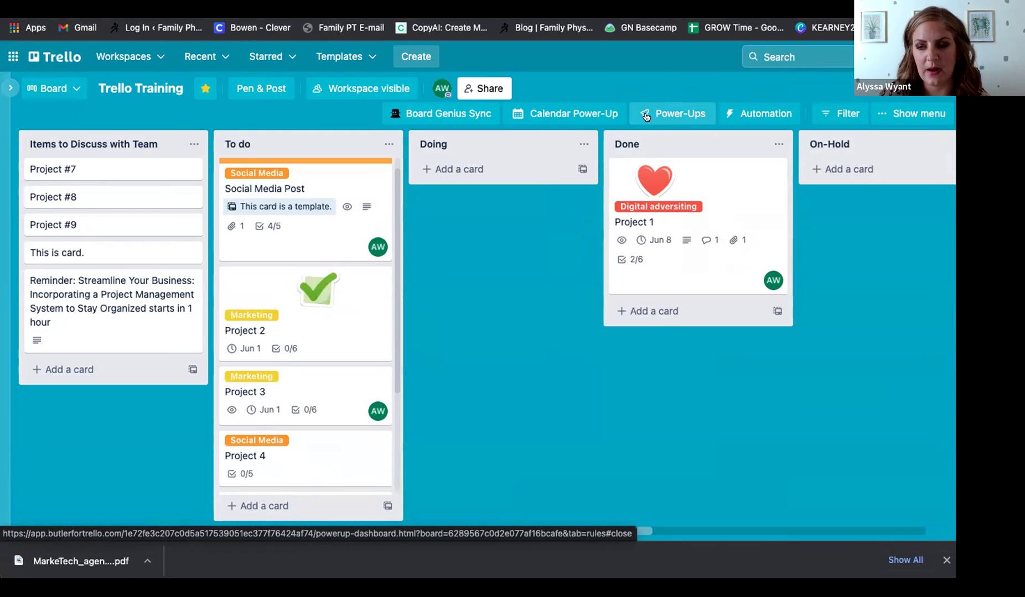
pyautogui.moveTo(653, 167)
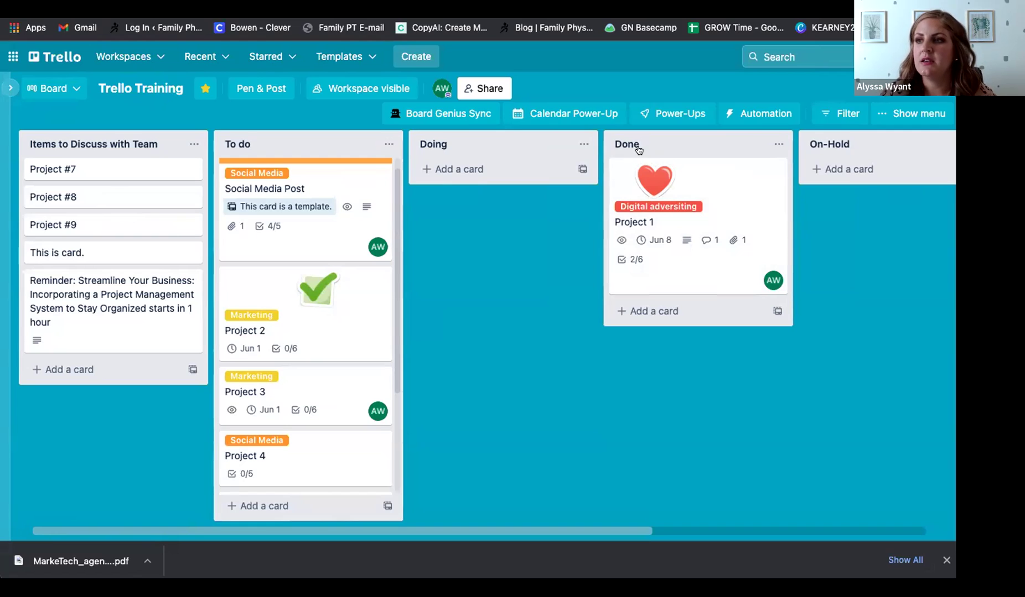
pyautogui.click(535, 113)
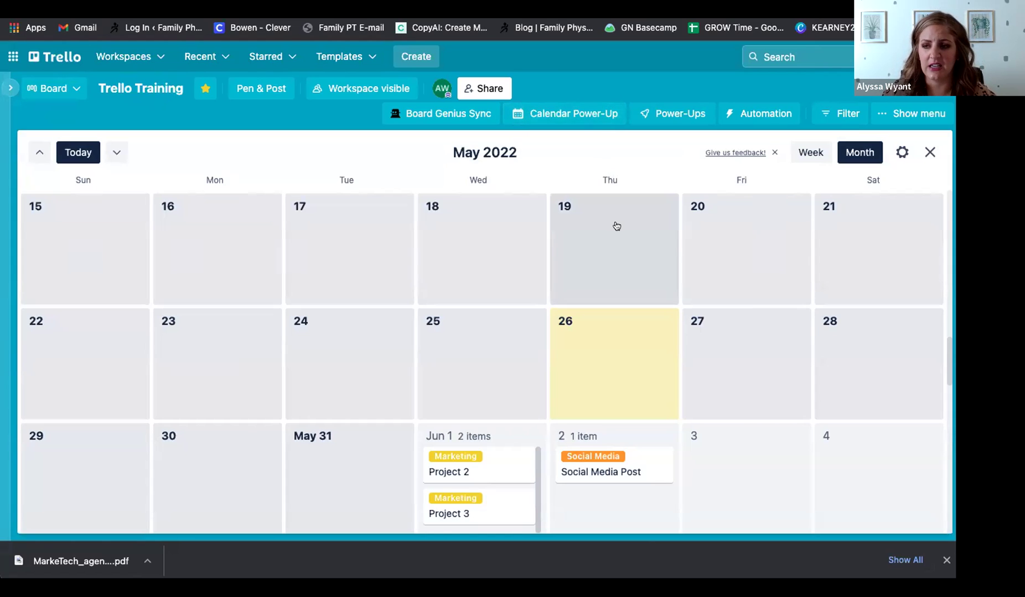
# - View the calendar by week, return to the month view to check the June cards, and close the calendar
pyautogui.click(821, 153)
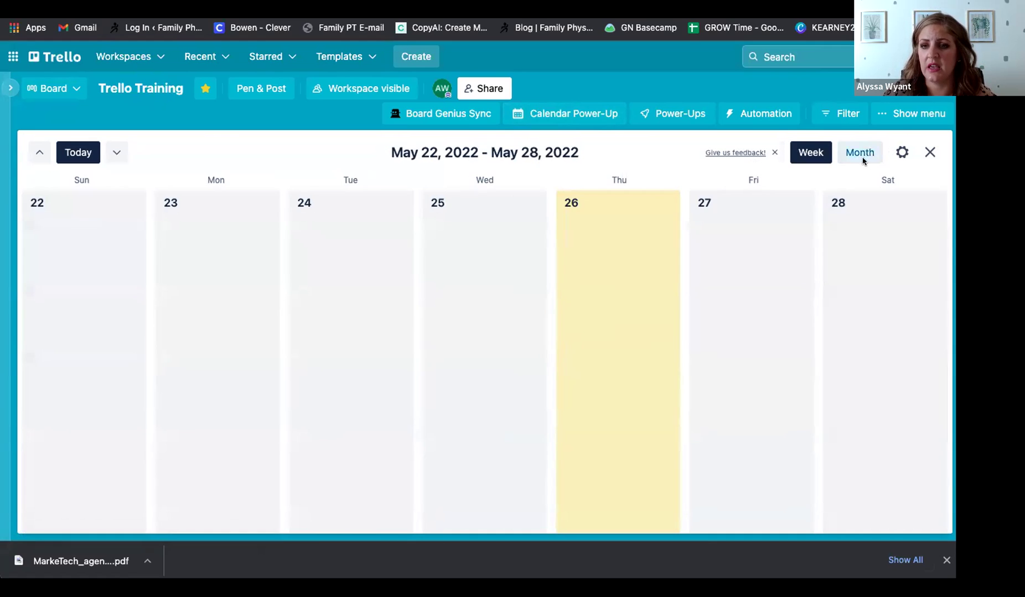
pyautogui.click(861, 155)
pyautogui.scroll(-2, 809, 386)
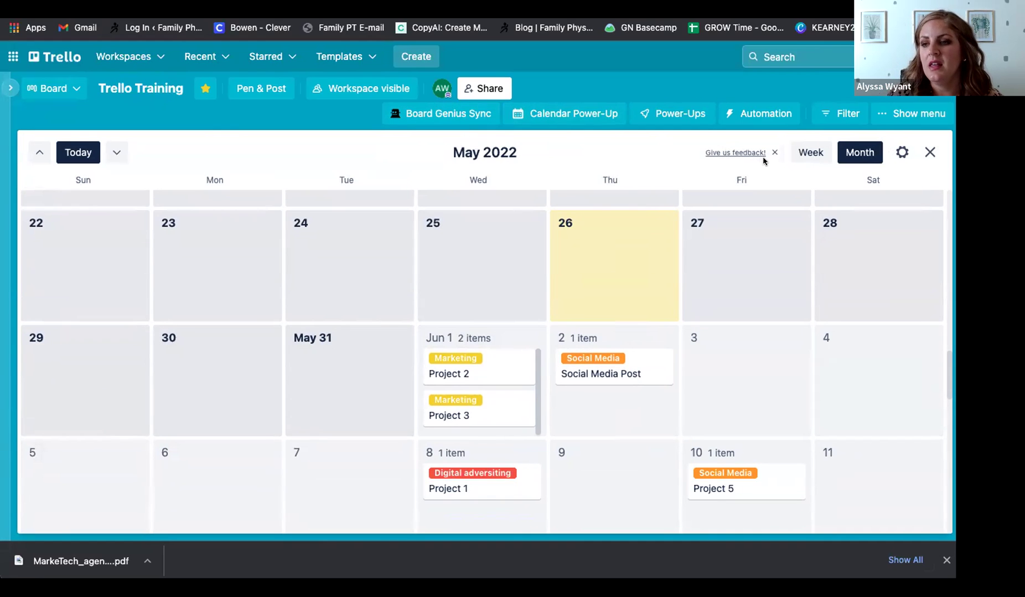
pyautogui.click(929, 151)
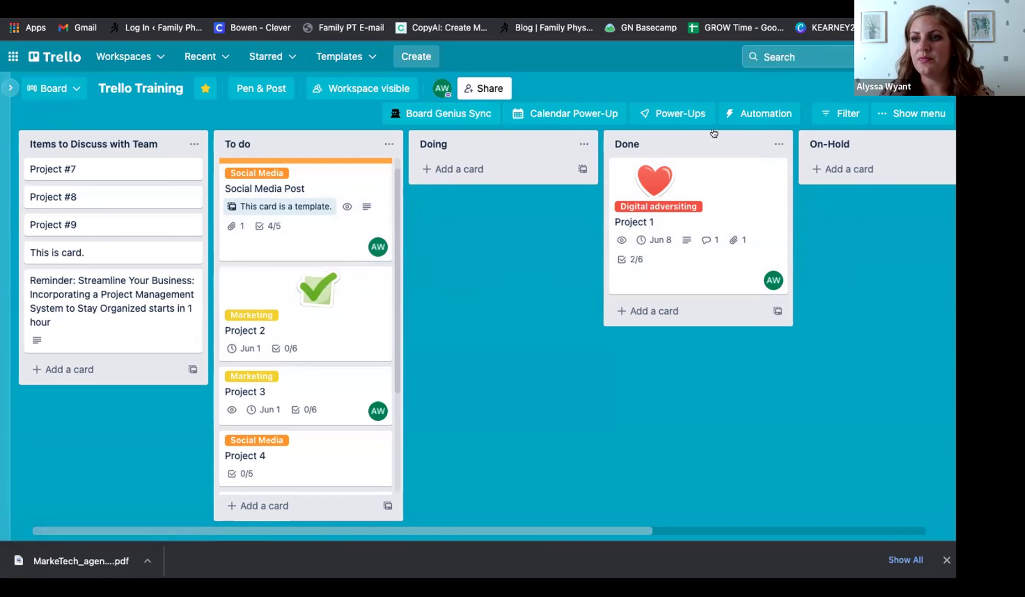
# - Open the catalog for adding Power-Ups to the board and look through the featured ones
pyautogui.click(653, 115)
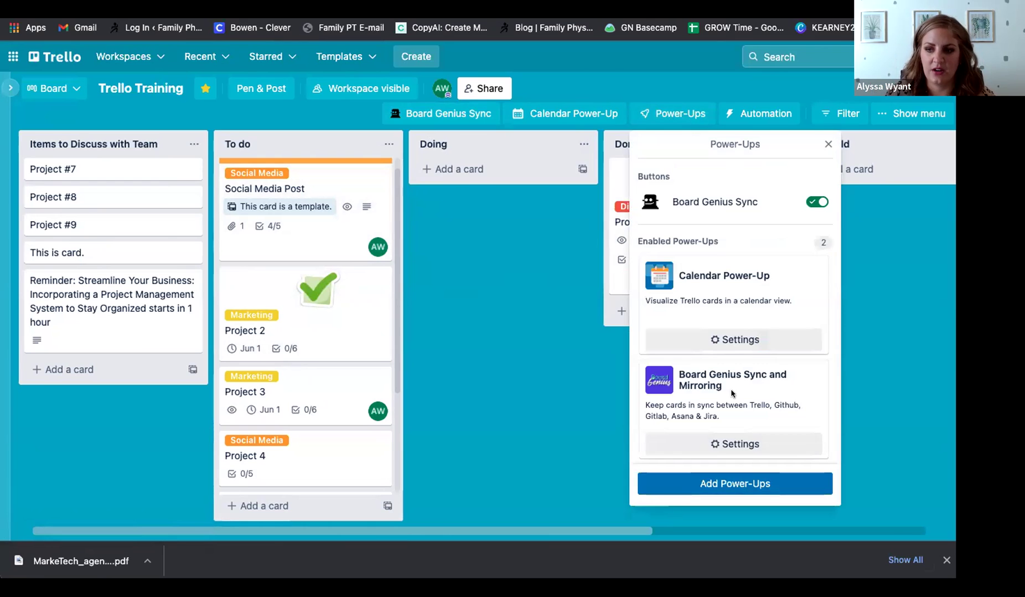
pyautogui.click(745, 485)
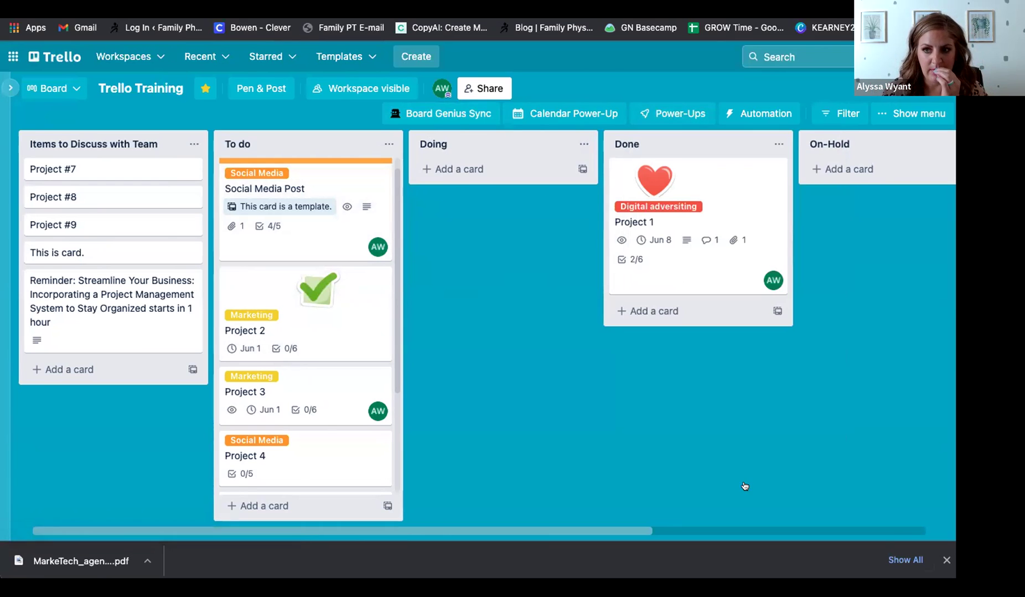
pyautogui.scroll(-3, 247, 380)
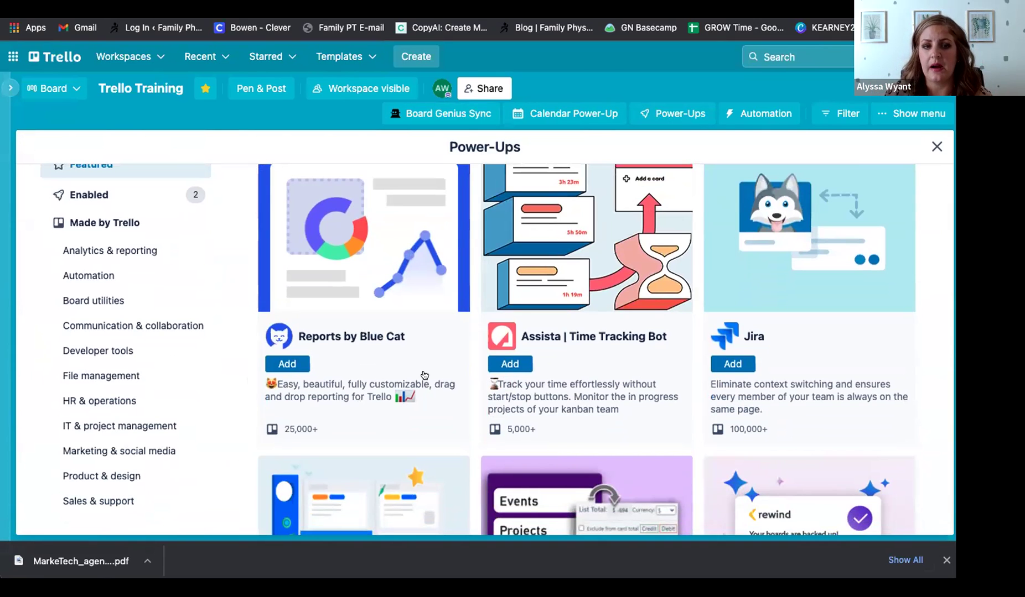
pyautogui.scroll(-9, 425, 375)
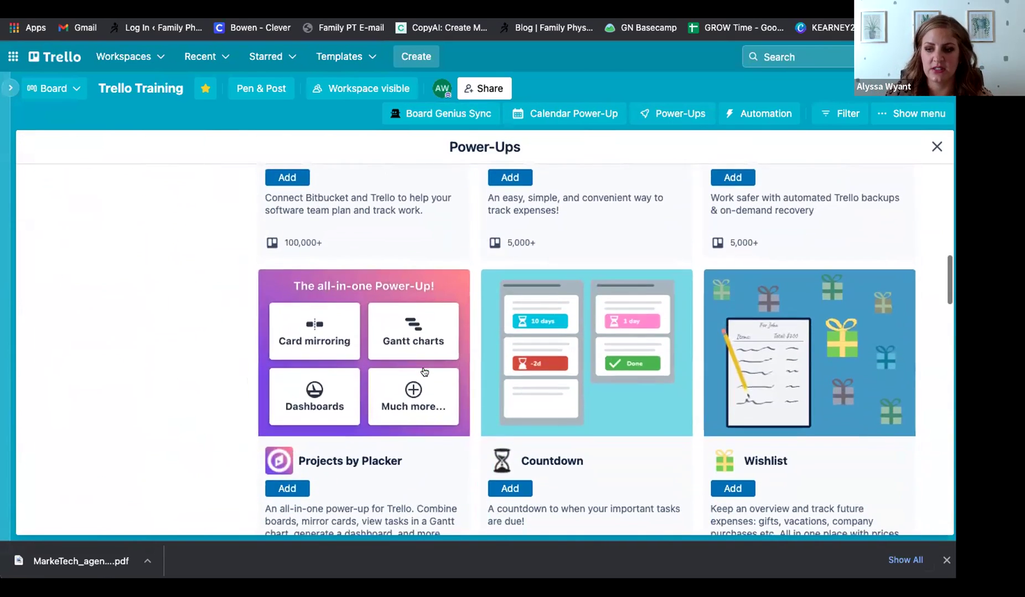
pyautogui.scroll(8, 424, 371)
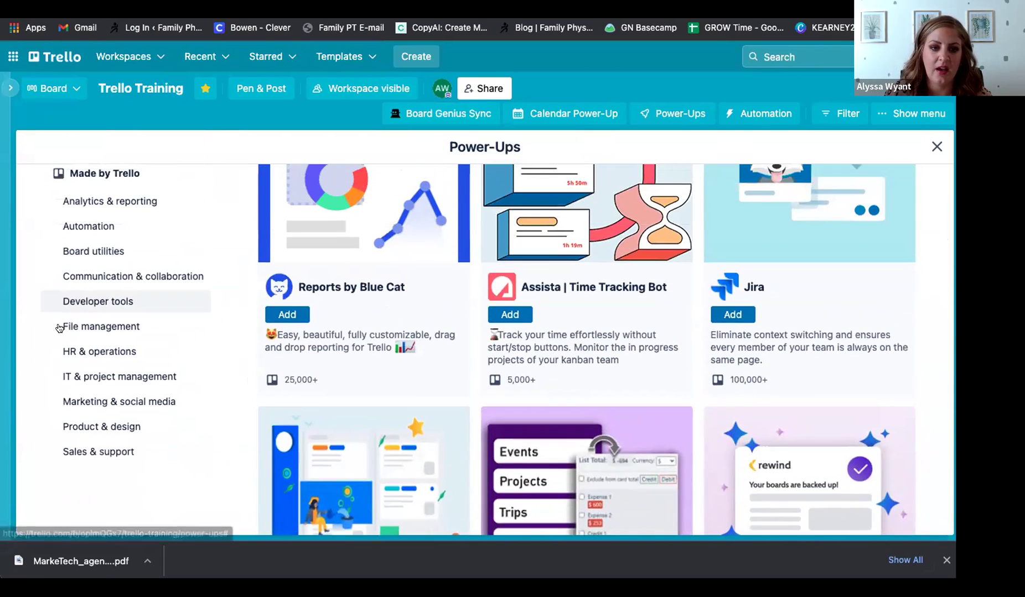
# - Browse the File management and Board utilities Power-Up categories, and close the catalog without adding any
pyautogui.click(64, 327)
pyautogui.scroll(-2, 97, 332)
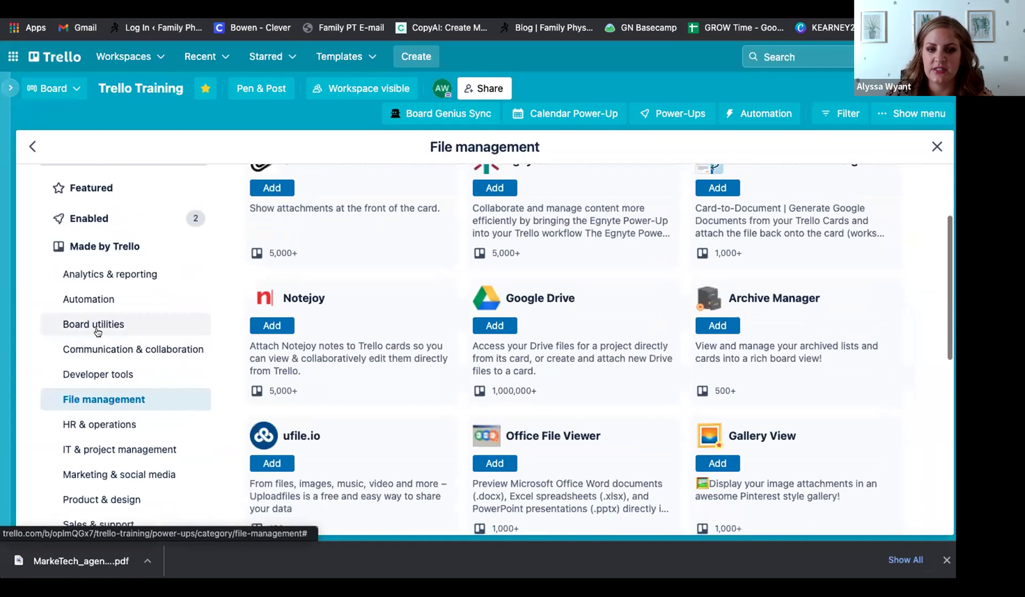
pyautogui.click(97, 326)
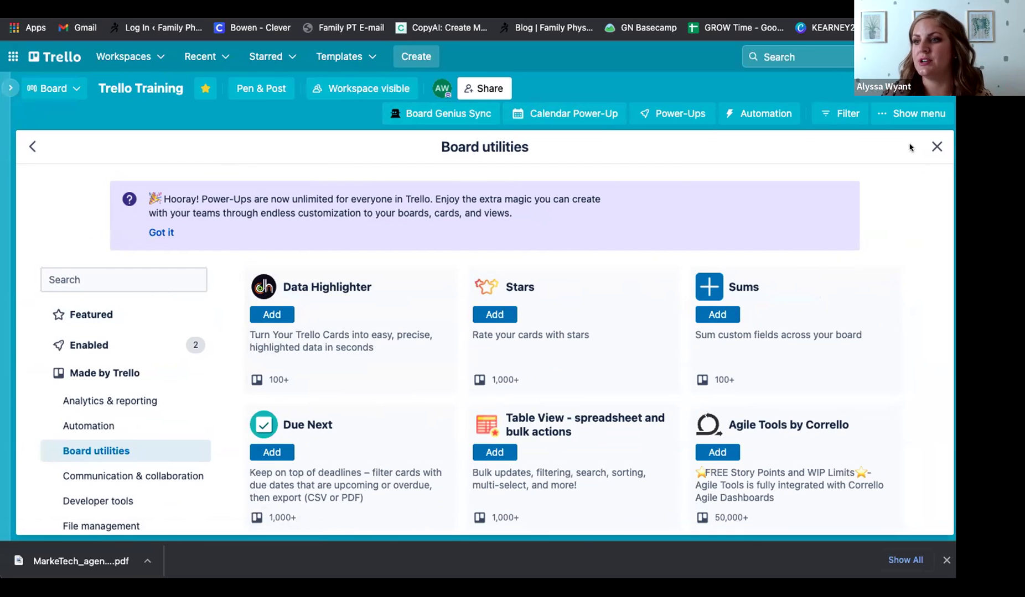
pyautogui.click(934, 146)
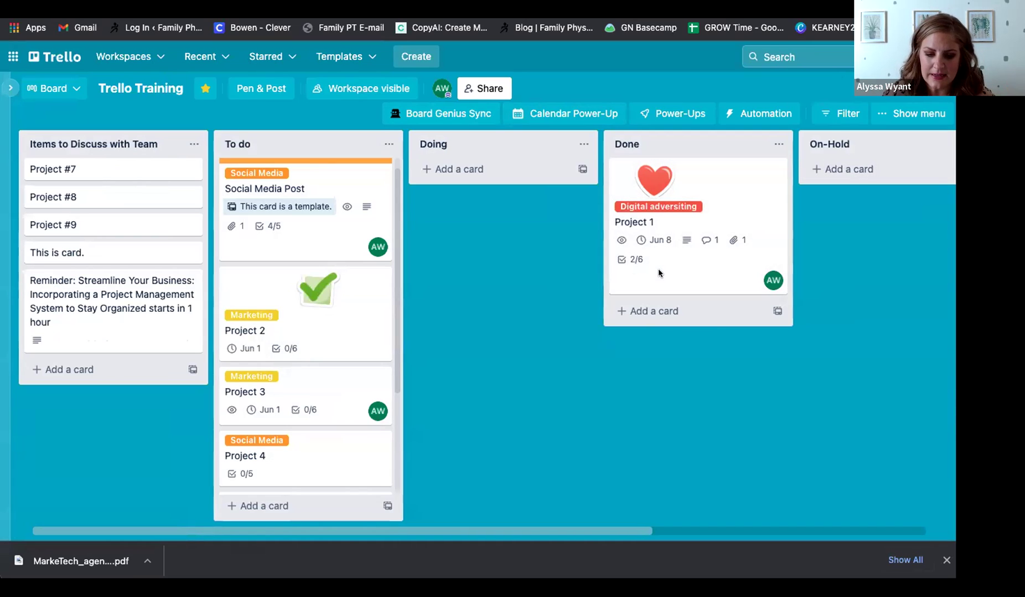
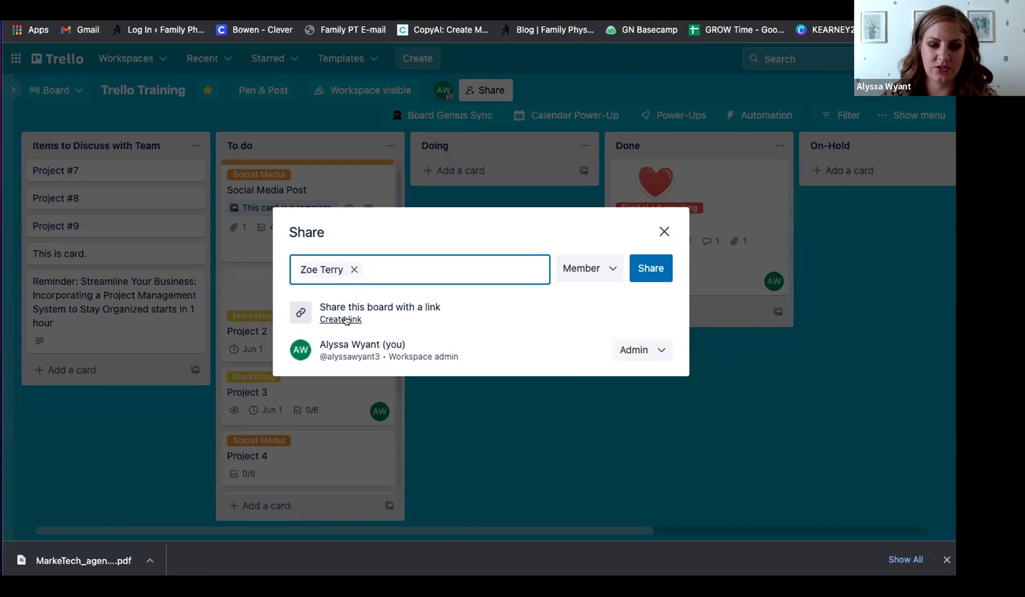
# - Create a share link for the board and close the sharing dialog without sending the invitation
pyautogui.click(350, 320)
pyautogui.click(341, 320)
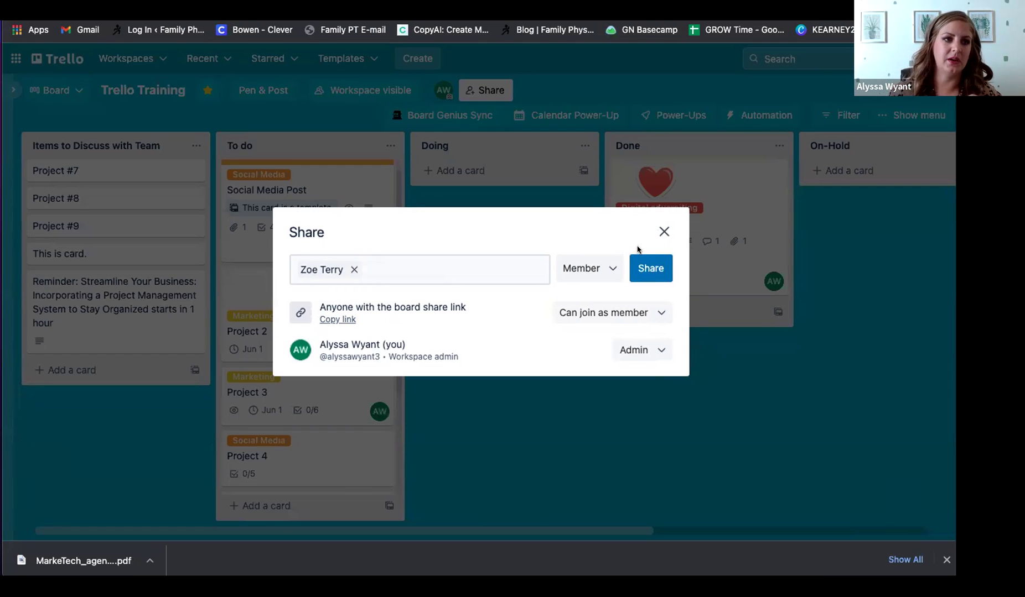
pyautogui.click(663, 232)
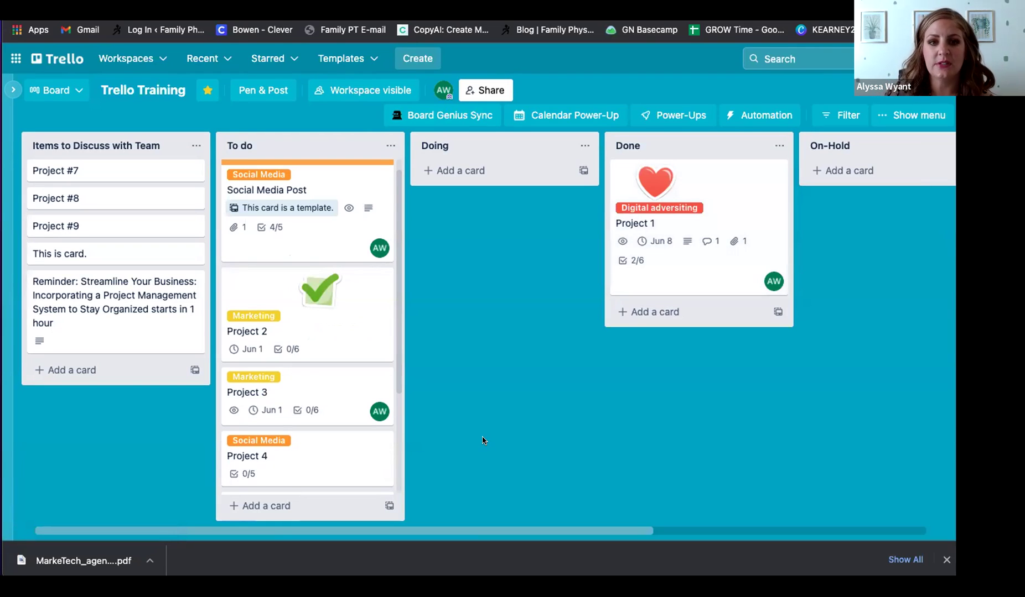
# - Rename the Doing list as "Not-Doing This"
pyautogui.click(457, 143)
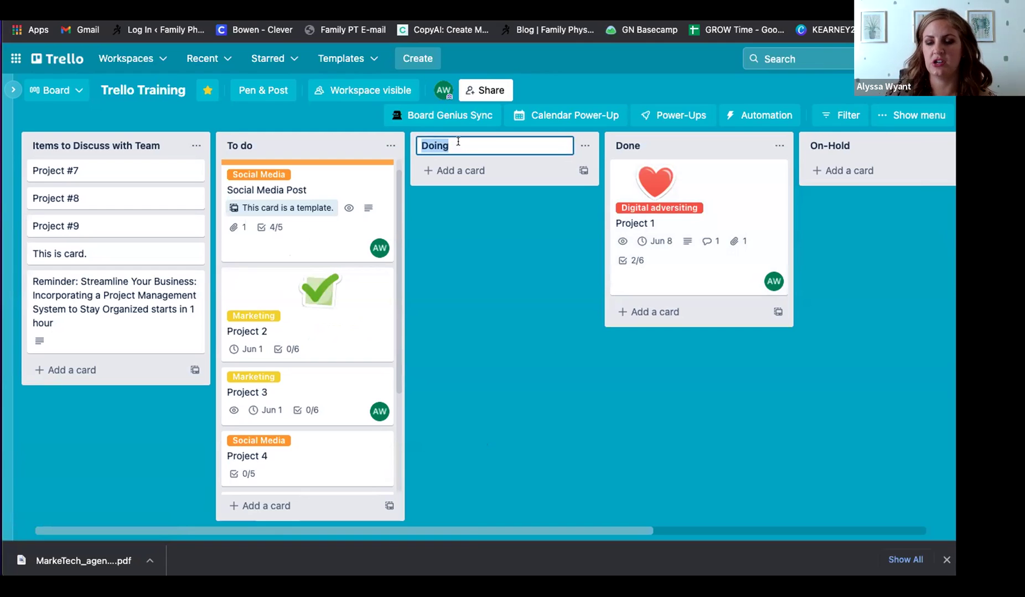
pyautogui.write('Not -Doing th')
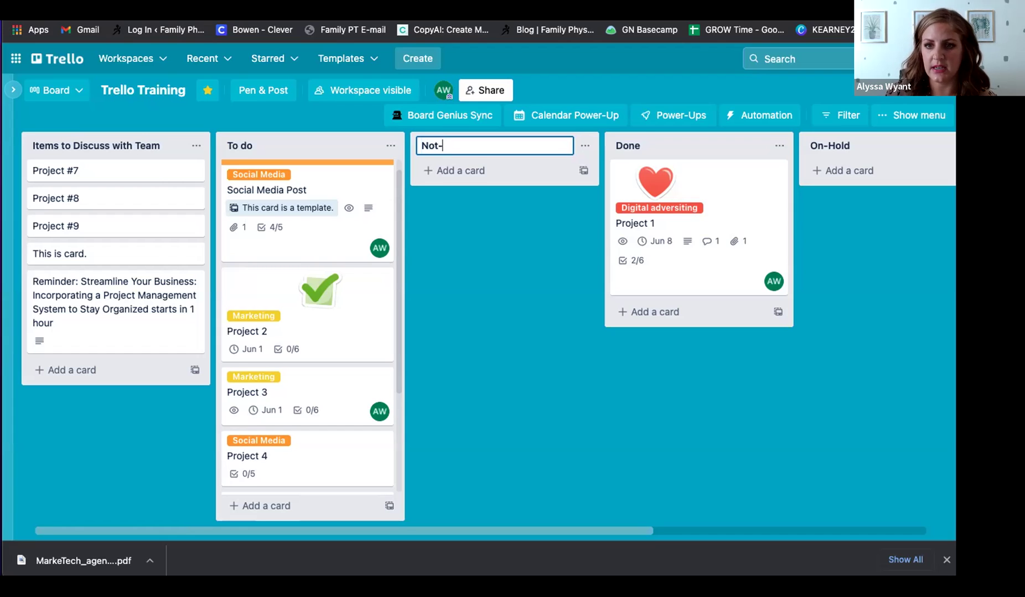
pyautogui.press('BackSpace')
pyautogui.press('BackSpace')
pyautogui.write('This')
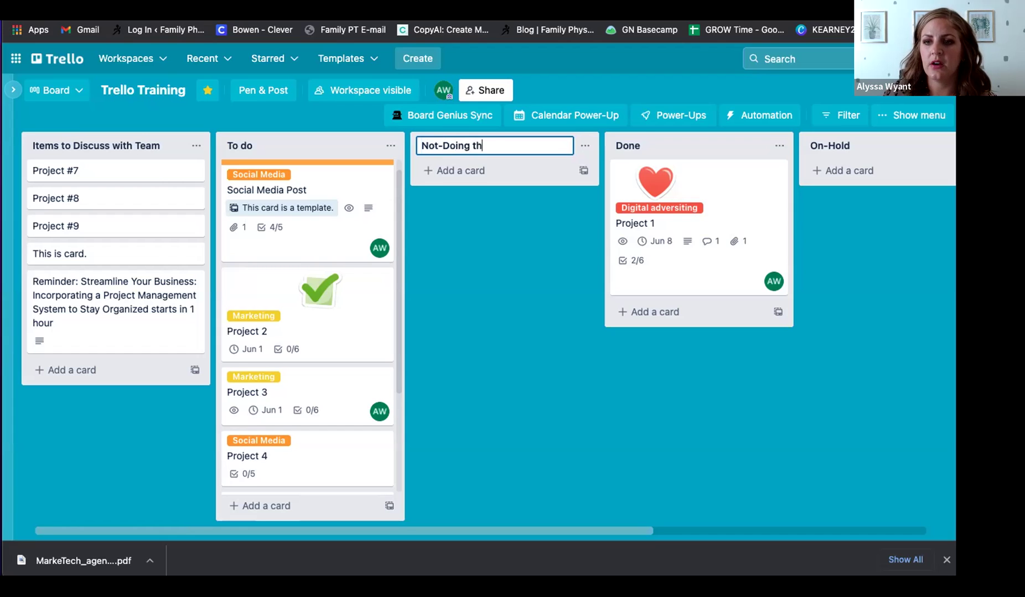
pyautogui.click(494, 242)
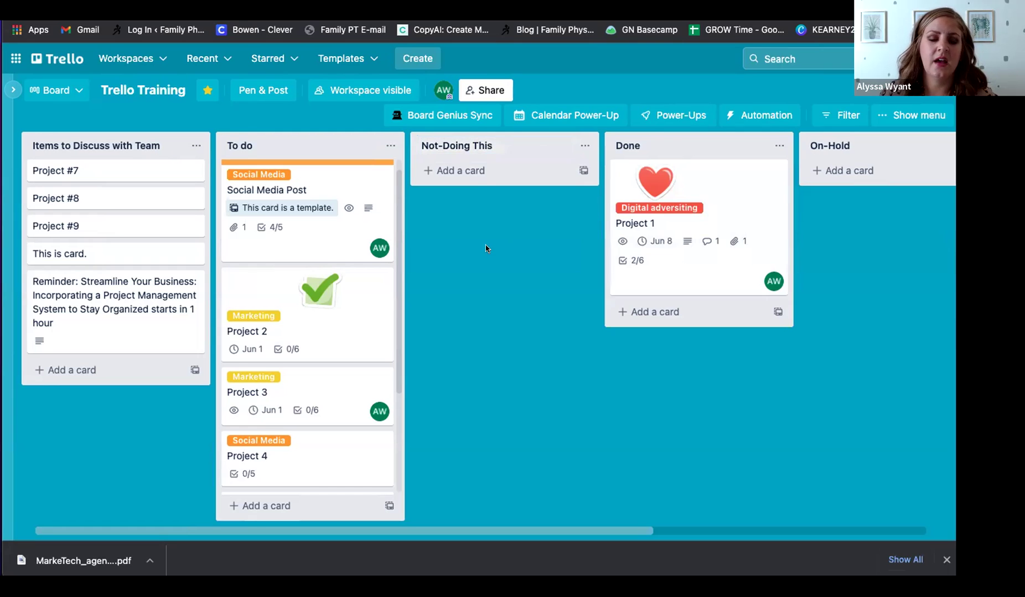
# - Review the board's additional options and its settings, and close the board menu without changing anything
pyautogui.click(898, 124)
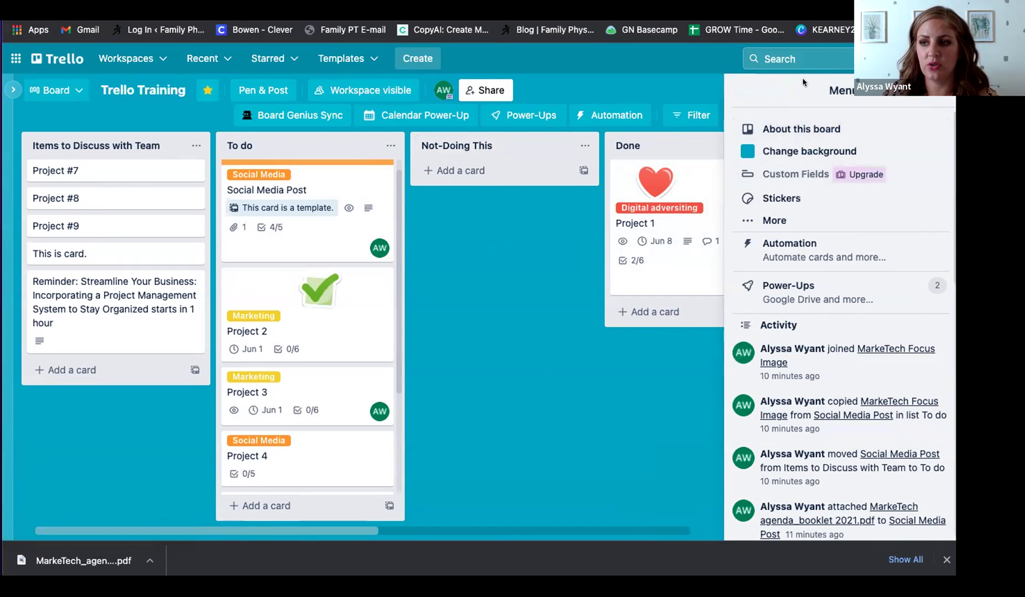
pyautogui.click(790, 217)
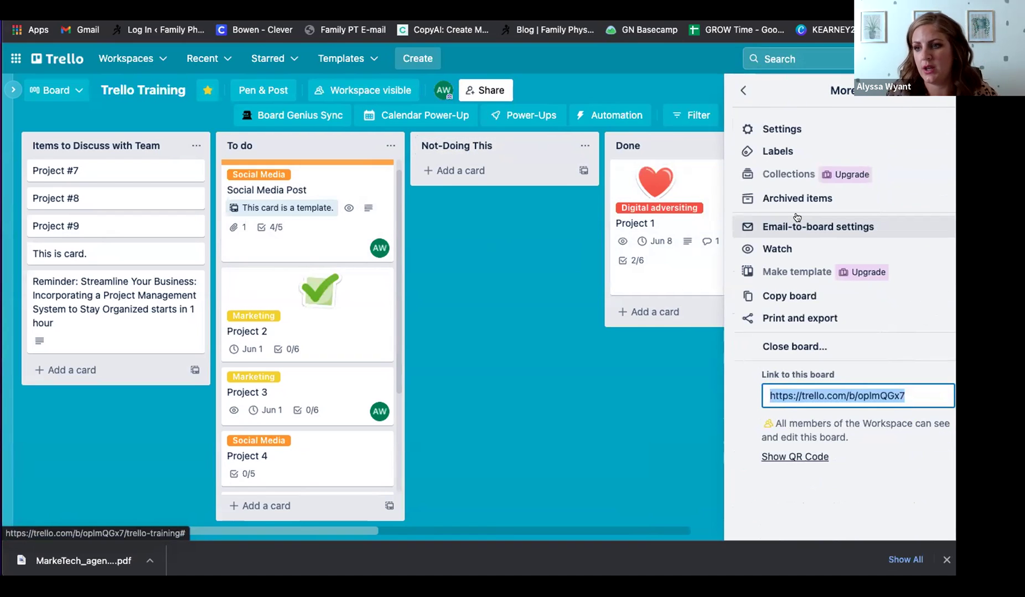
pyautogui.click(766, 129)
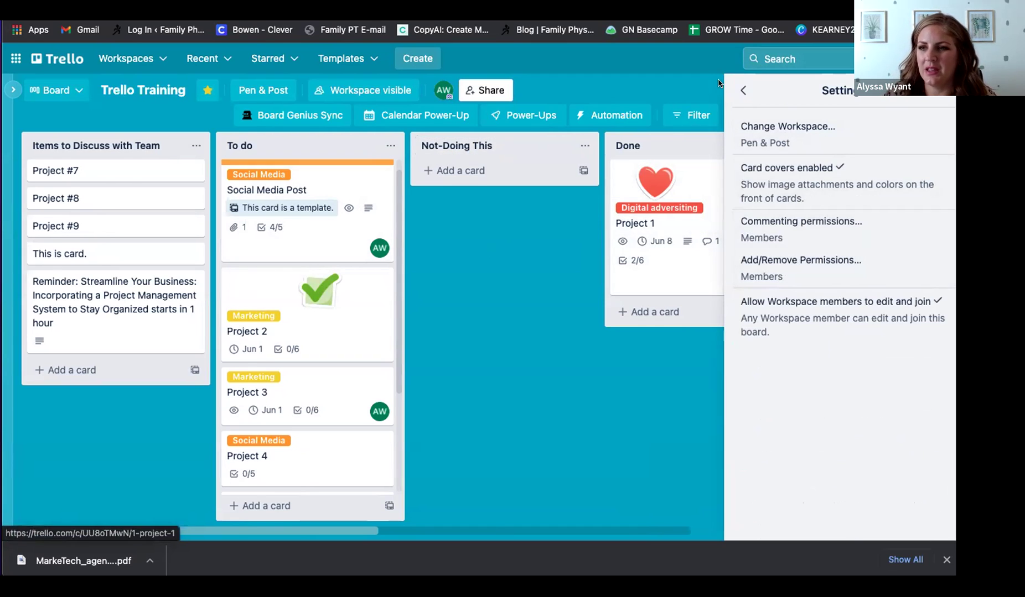
pyautogui.click(741, 91)
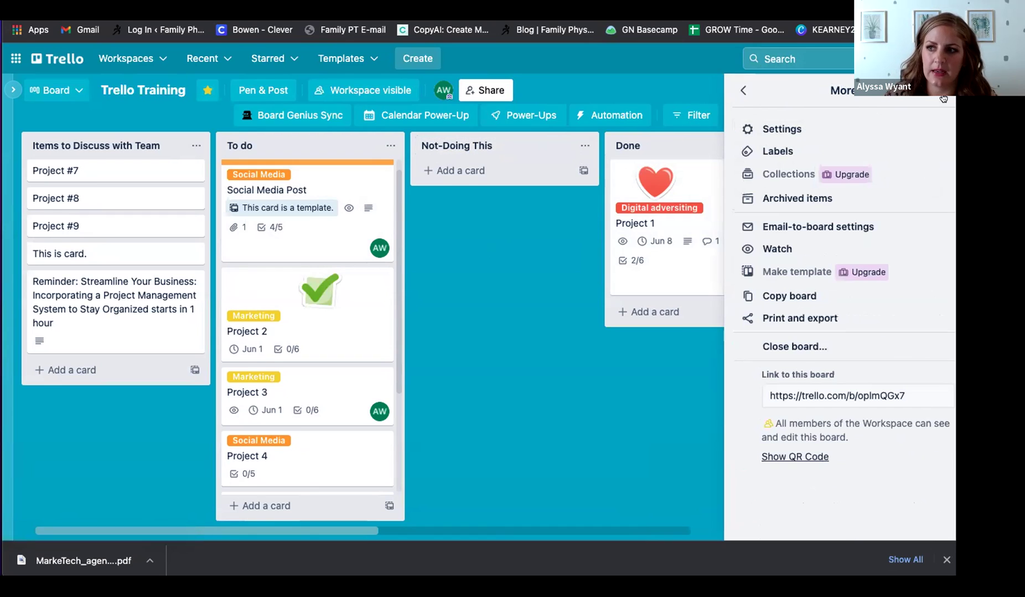
pyautogui.press('Escape')
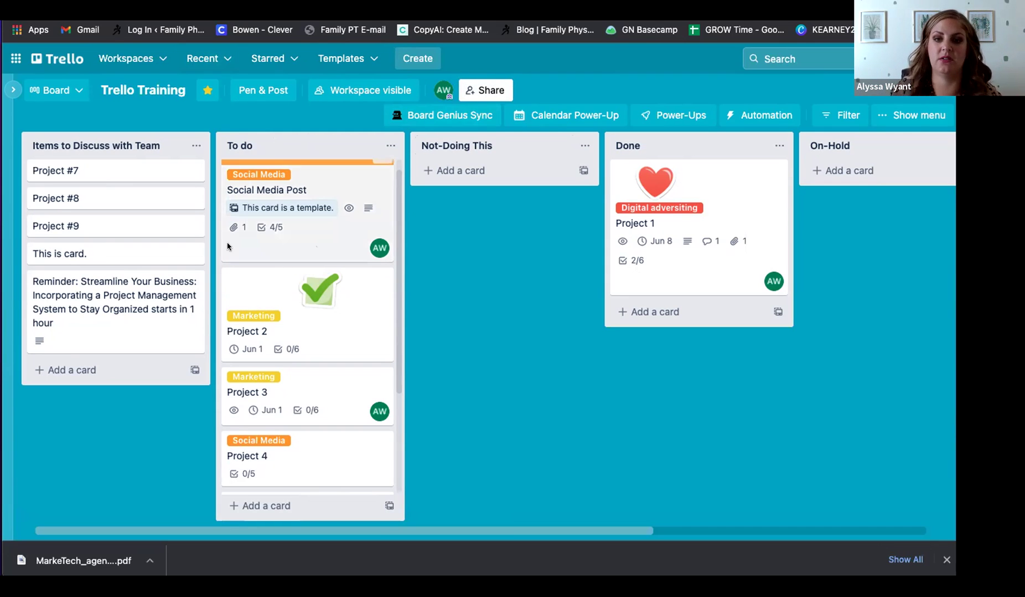
# - Delete the MarkeTech agenda_booklet 2021.pdf attachment from the Social Media Post card
pyautogui.click(296, 239)
pyautogui.scroll(-1, 531, 368)
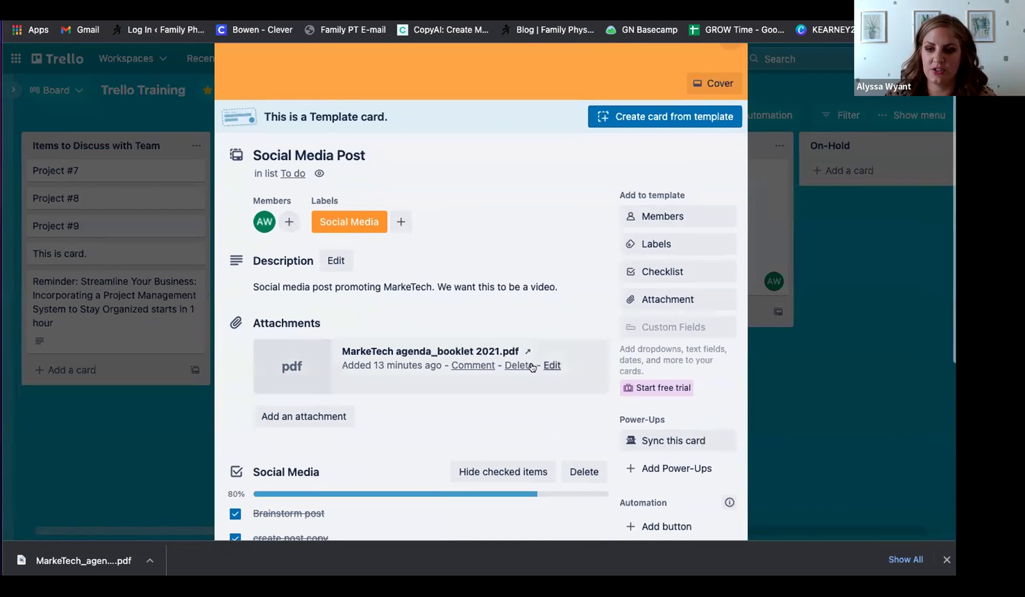
pyautogui.click(531, 367)
pyautogui.click(611, 458)
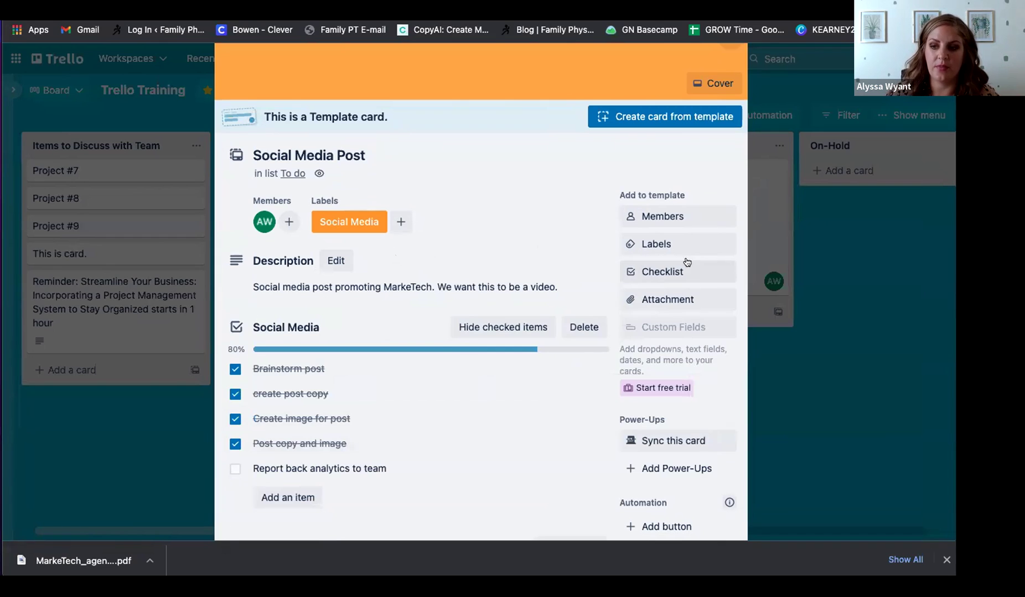
# - Attach MarkeTech agenda_booklet 2021.pdf from the computer's Desktop folder to the Social Media Post card
pyautogui.click(643, 301)
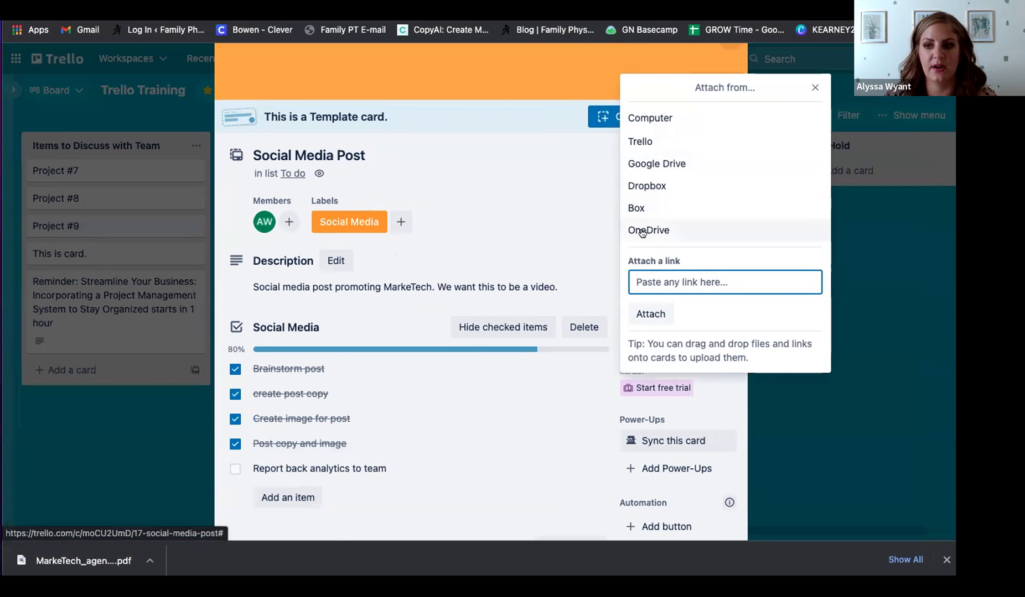
pyautogui.click(672, 120)
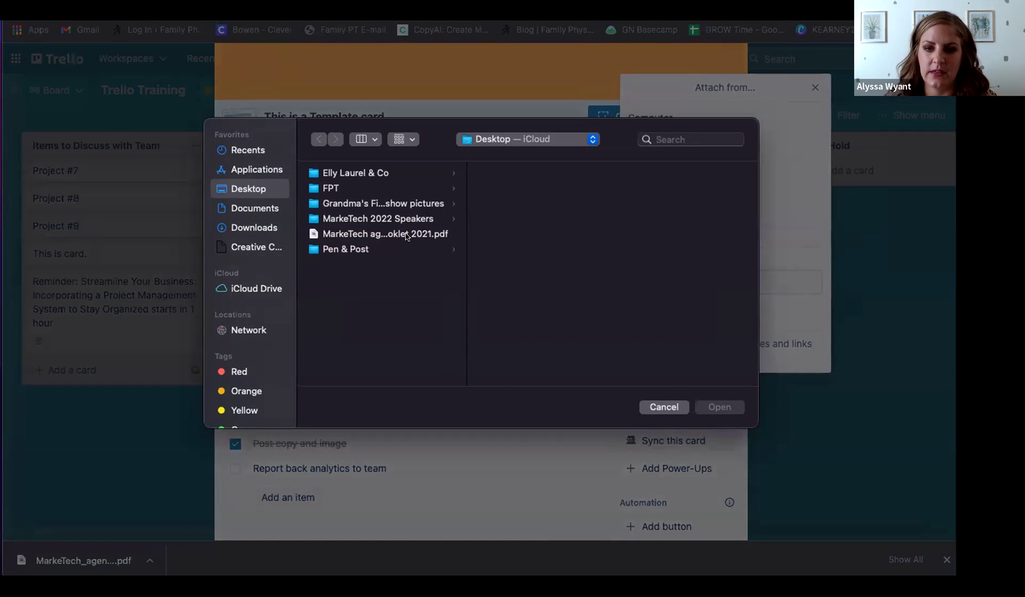
pyautogui.click(406, 235)
pyautogui.click(719, 406)
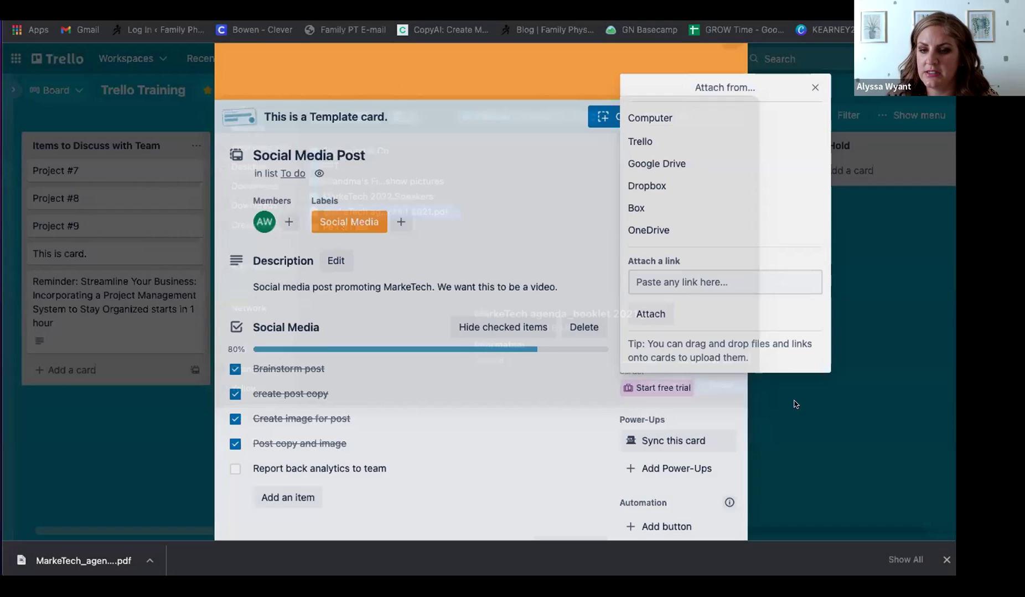
pyautogui.click(815, 88)
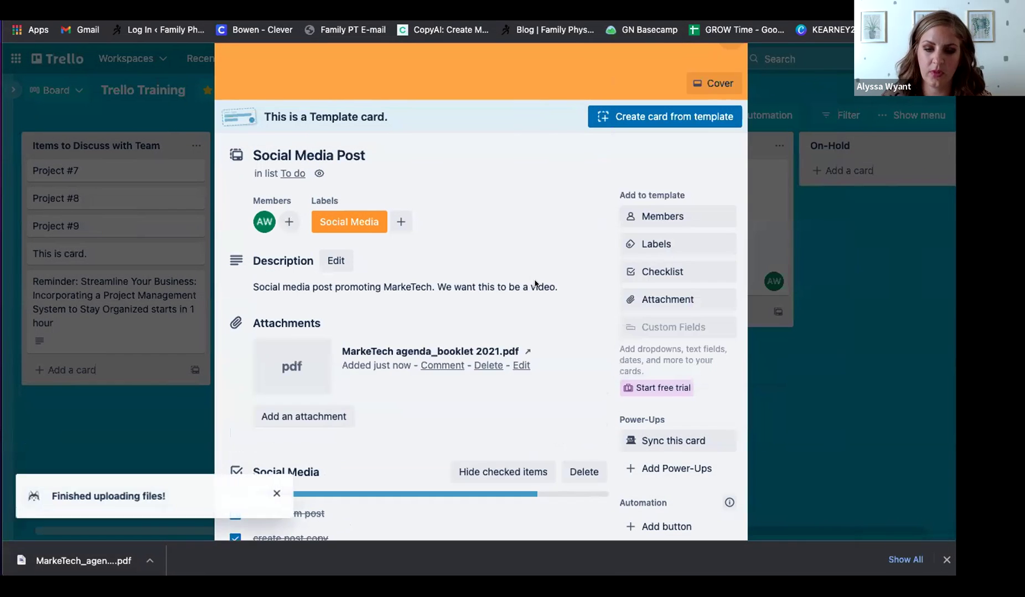
# - Download the card's attached agenda booklet PDF, open it to view its cover, and close it again
pyautogui.scroll(-2, 534, 284)
pyautogui.scroll(3, 480, 185)
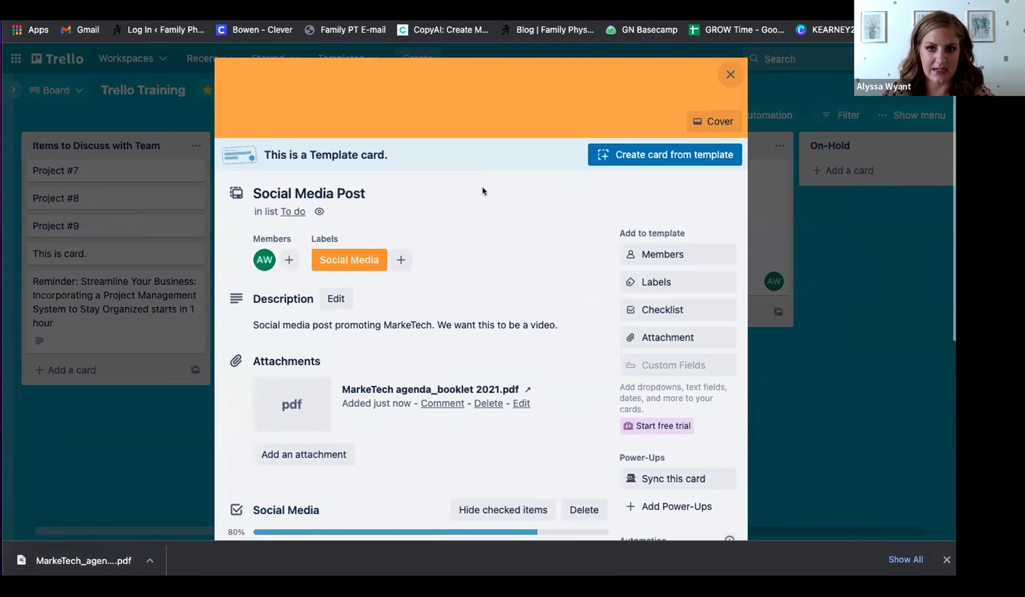
pyautogui.scroll(-2, 397, 362)
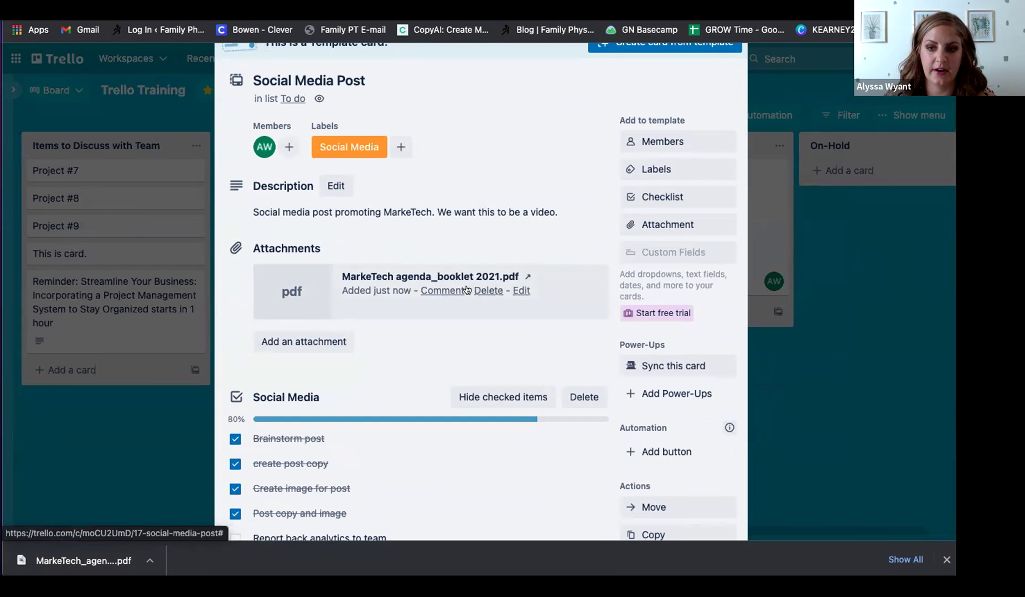
pyautogui.click(528, 277)
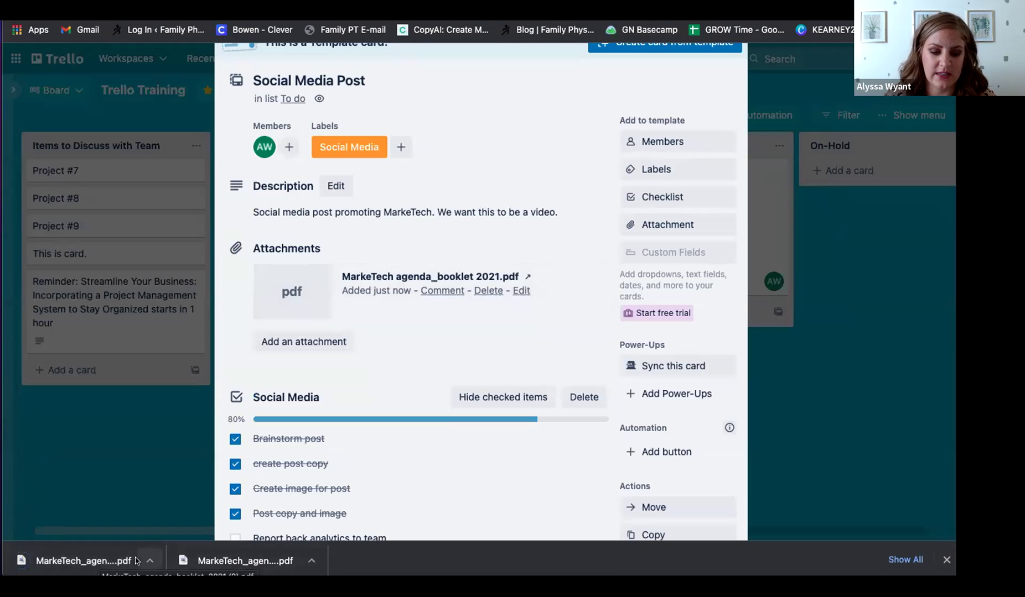
pyautogui.click(72, 565)
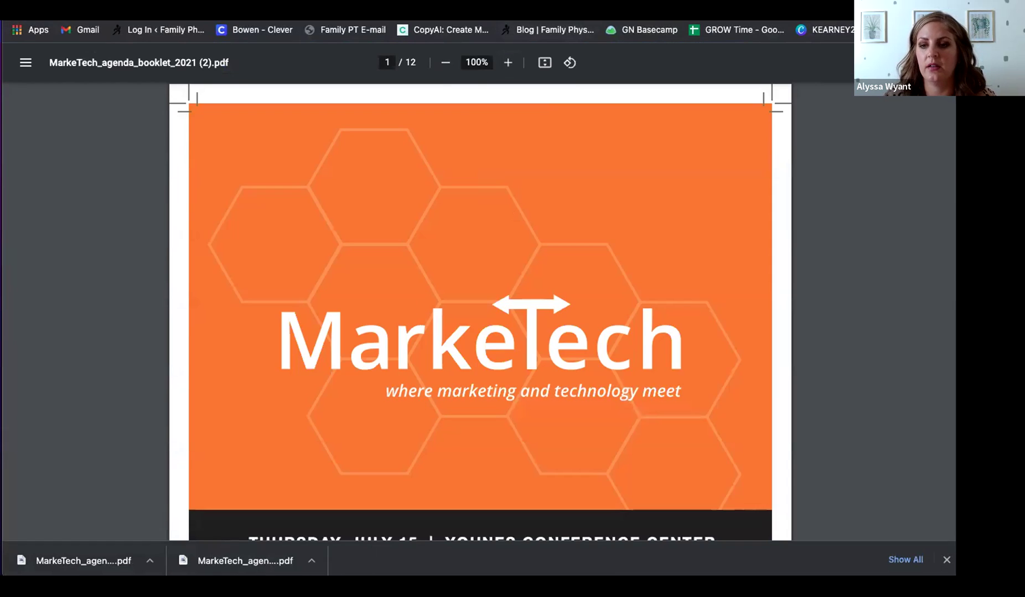
pyautogui.hotkey('ctrl', 'w')
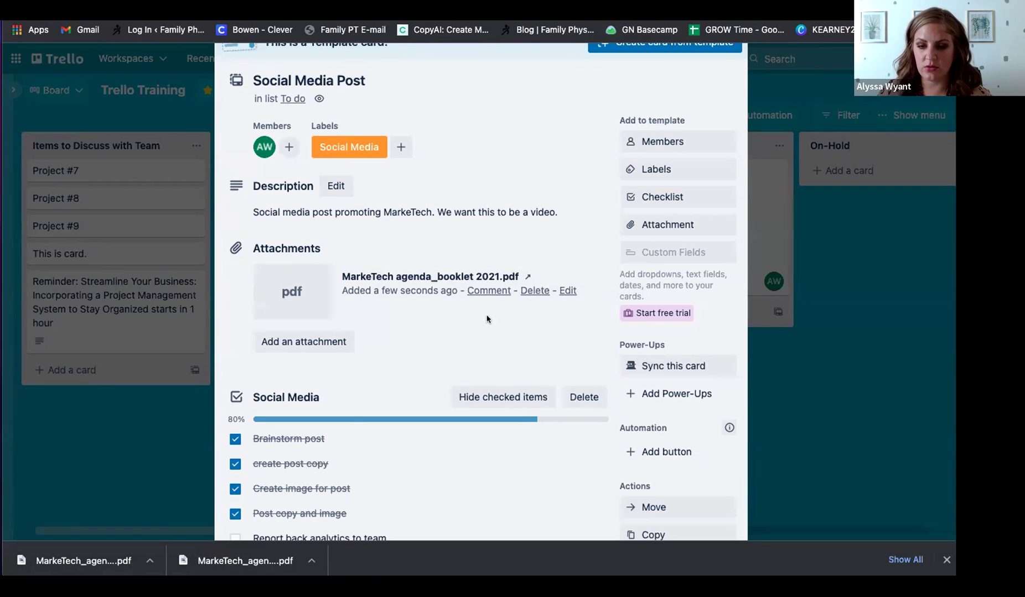
# - Post a comment on the attached agenda booklet asking a colleague by first name "did you make all the changes?"
pyautogui.click(489, 290)
pyautogui.scroll(-1, 424, 300)
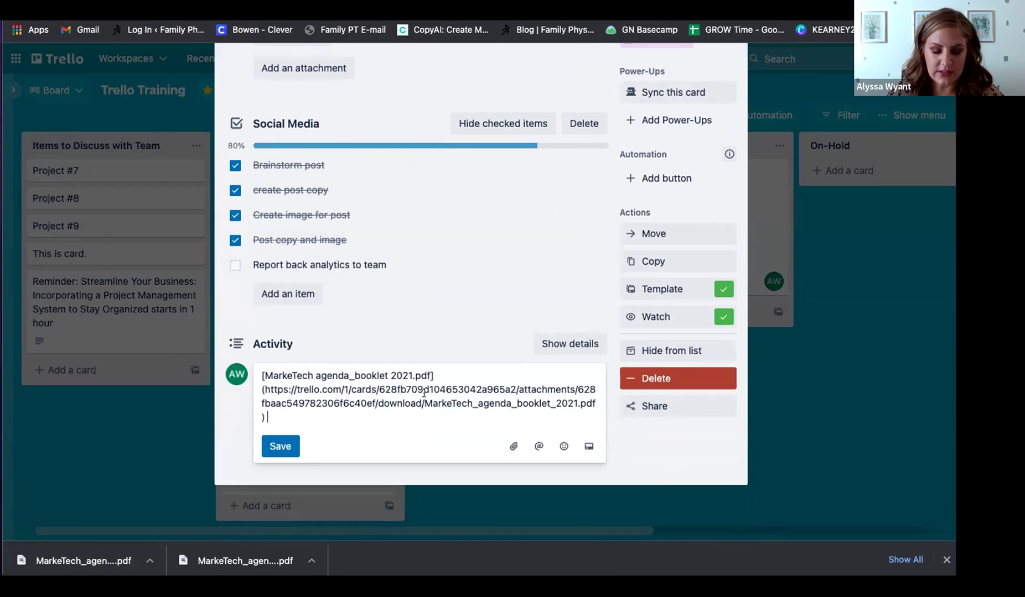
pyautogui.write('Zoe')
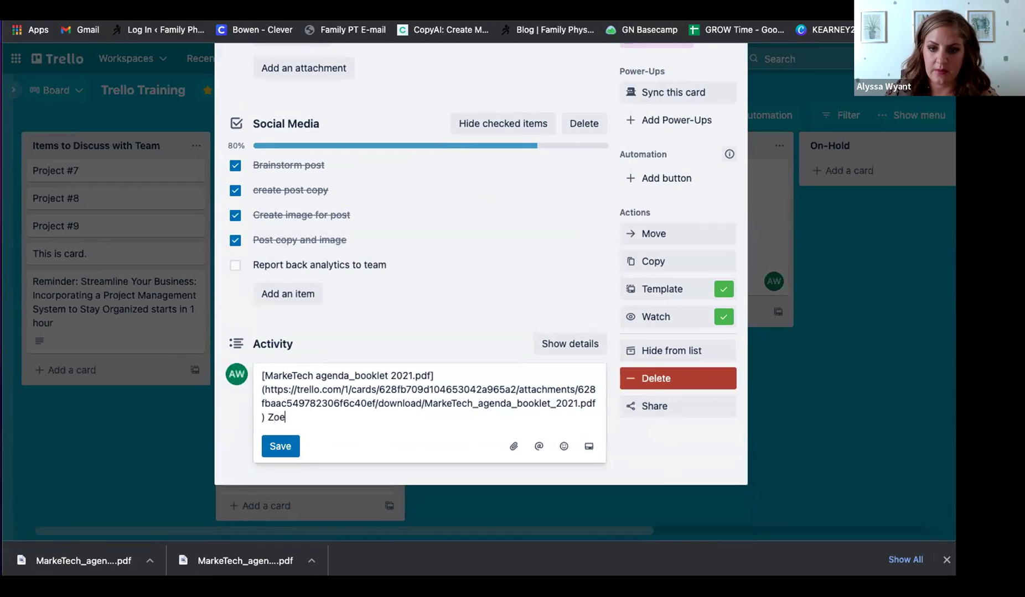
pyautogui.write(' did you make all the changes?')
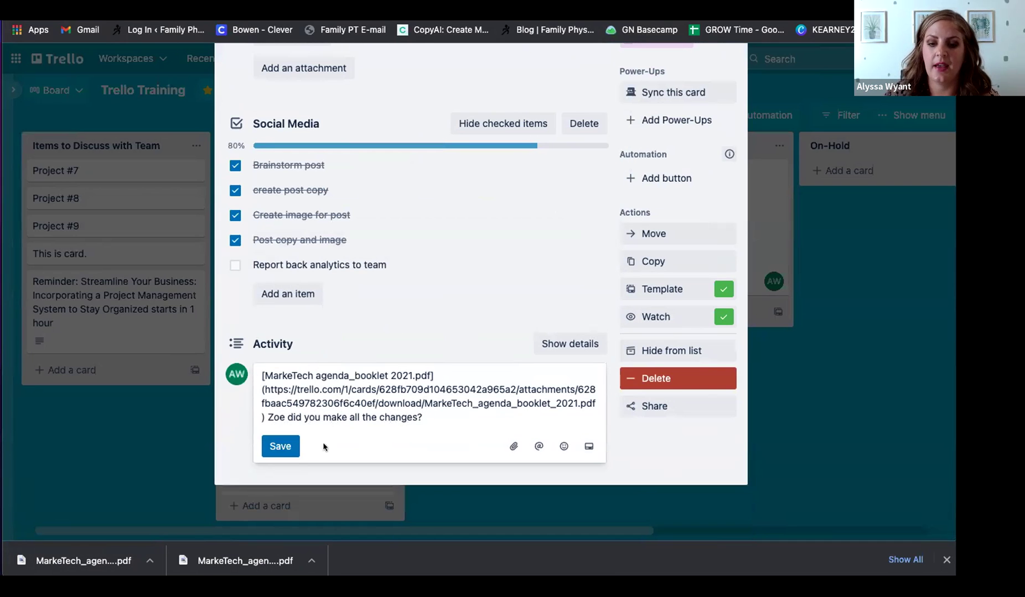
pyautogui.click(280, 447)
# - Search the Social Media Post card's member list for the colleague's first name, clear the search, and close the list without adding anyone
pyautogui.scroll(5, 569, 428)
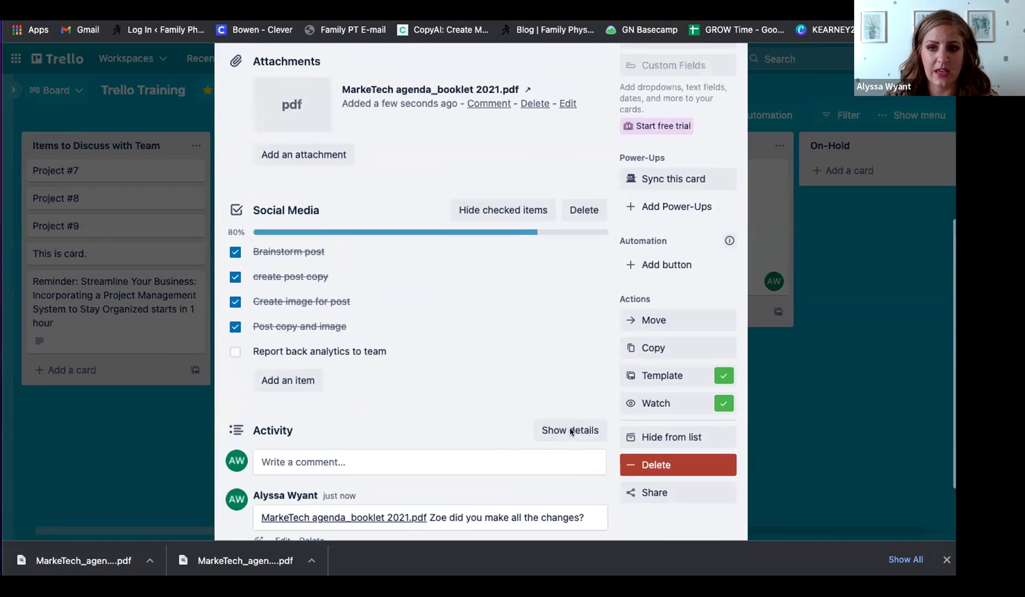
pyautogui.click(289, 167)
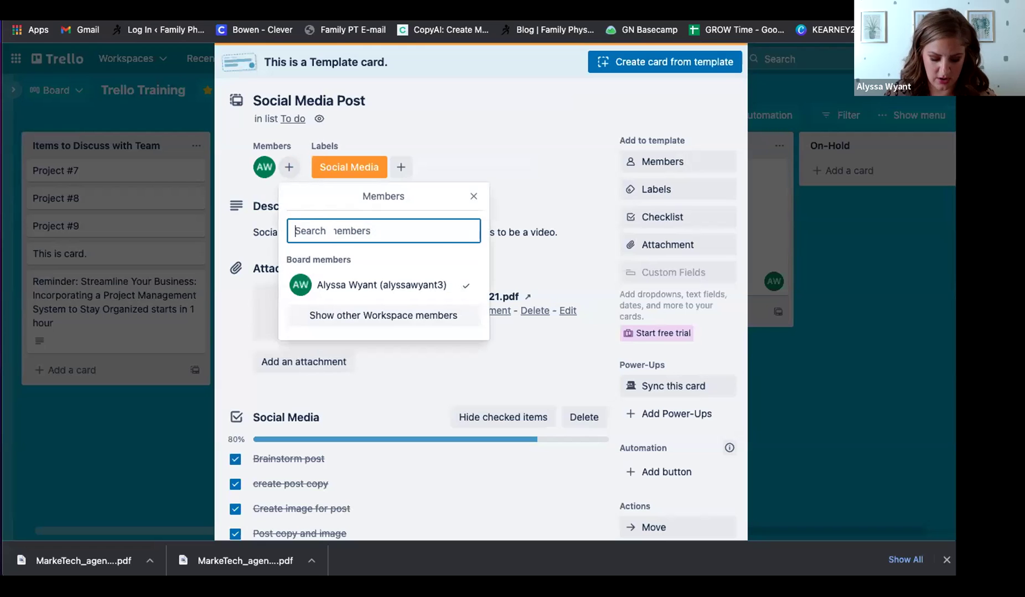
pyautogui.write('Zoe')
pyautogui.press('BackSpace')
pyautogui.press('BackSpace')
pyautogui.press('BackSpace')
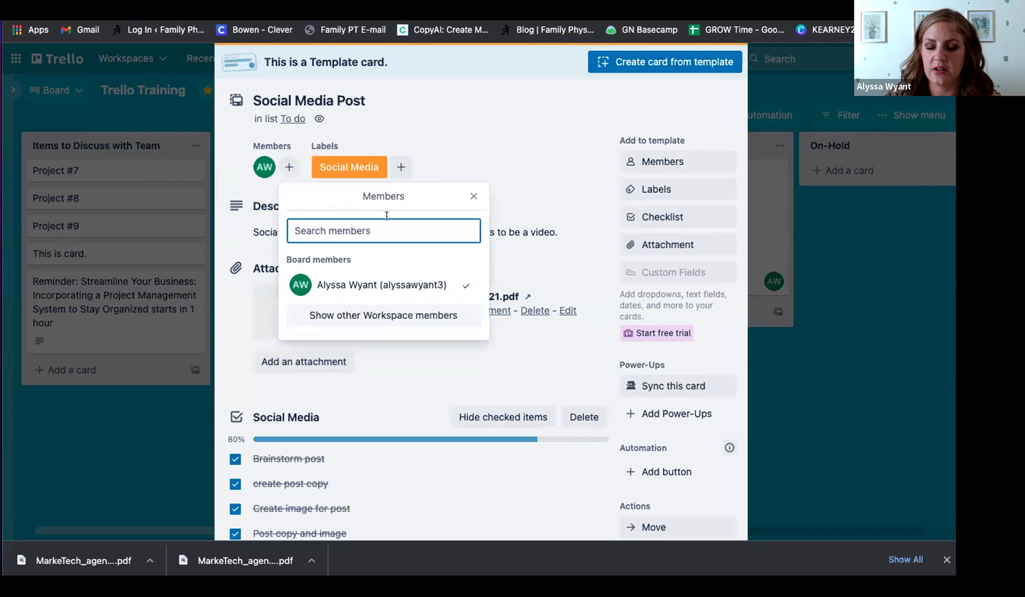
pyautogui.click(473, 196)
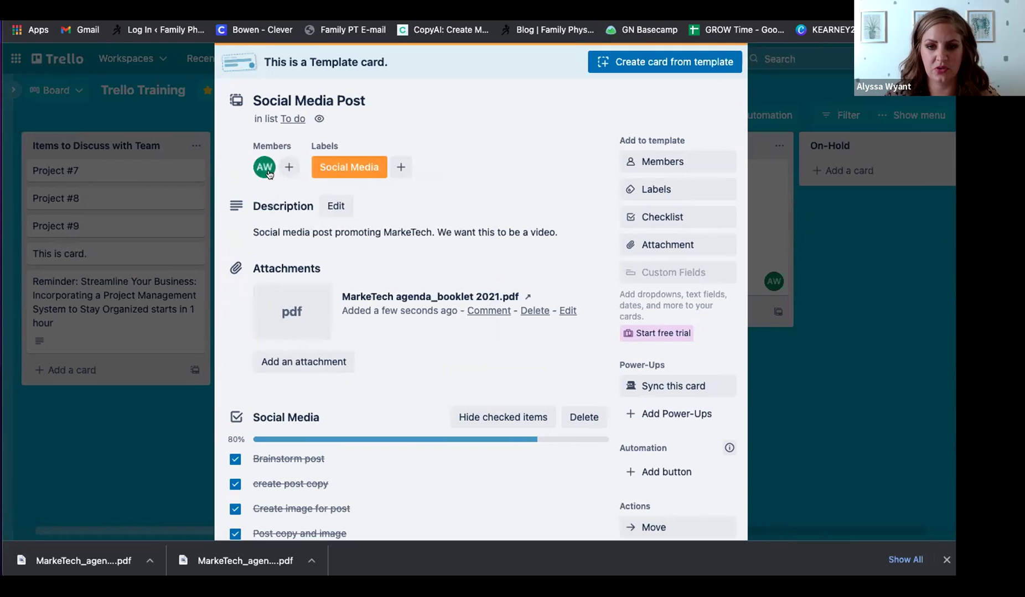
# - Review the posted comment in the card's activity section and close the Social Media Post card
pyautogui.scroll(-3, 472, 283)
pyautogui.scroll(-3, 472, 283)
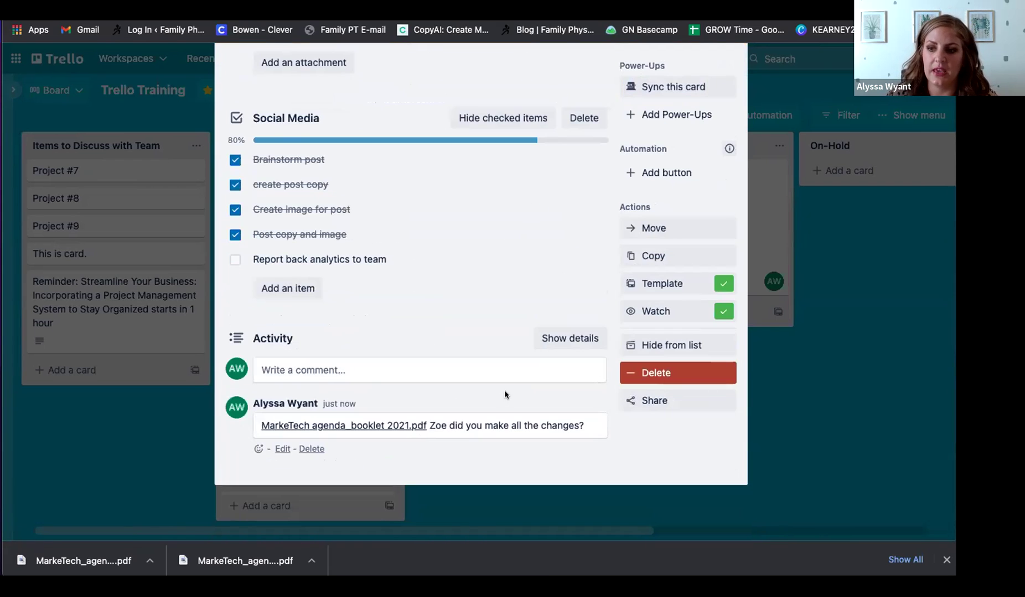
pyautogui.scroll(10, 506, 393)
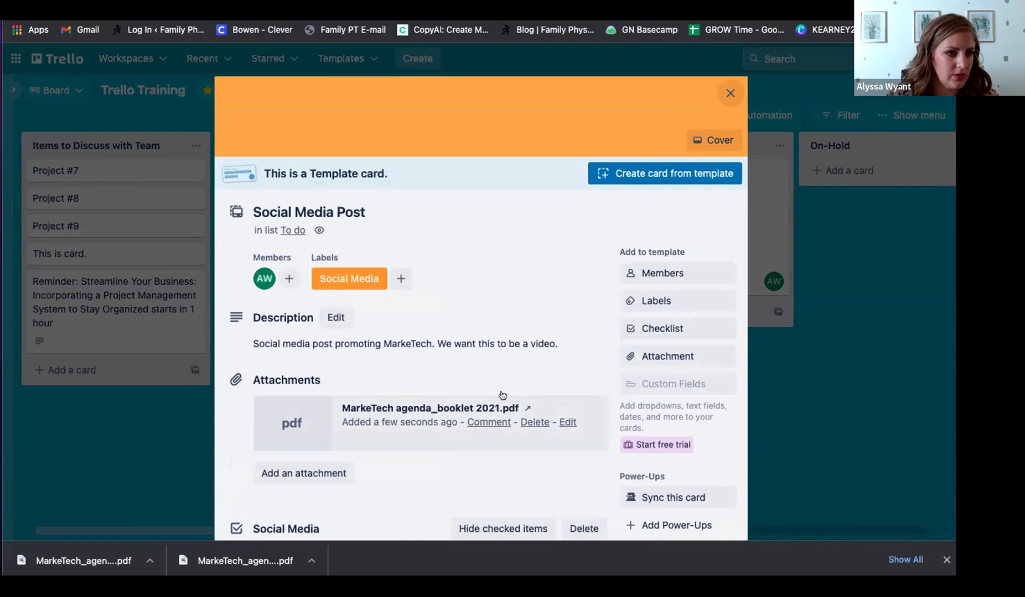
pyautogui.click(728, 92)
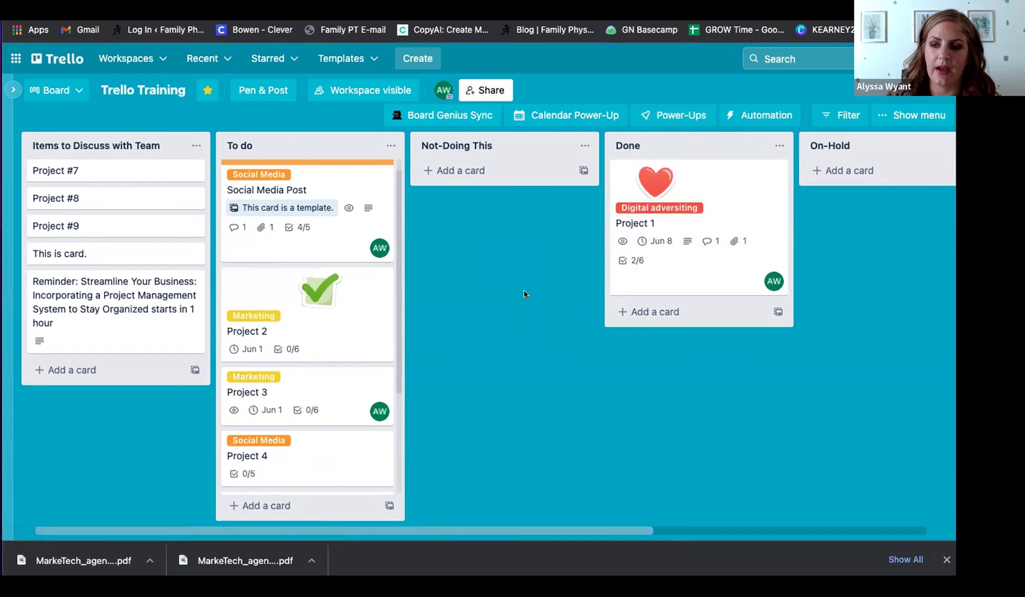
# - View the board's calendar, search the Power-Ups directory for "Google Calendar", and close the directory without adding anything
pyautogui.click(576, 113)
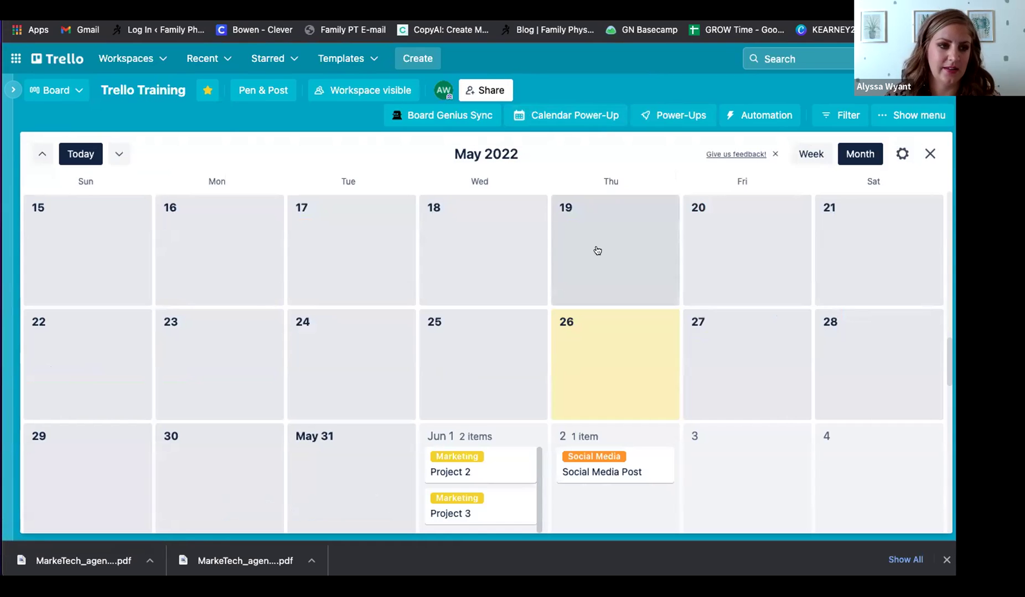
pyautogui.click(679, 116)
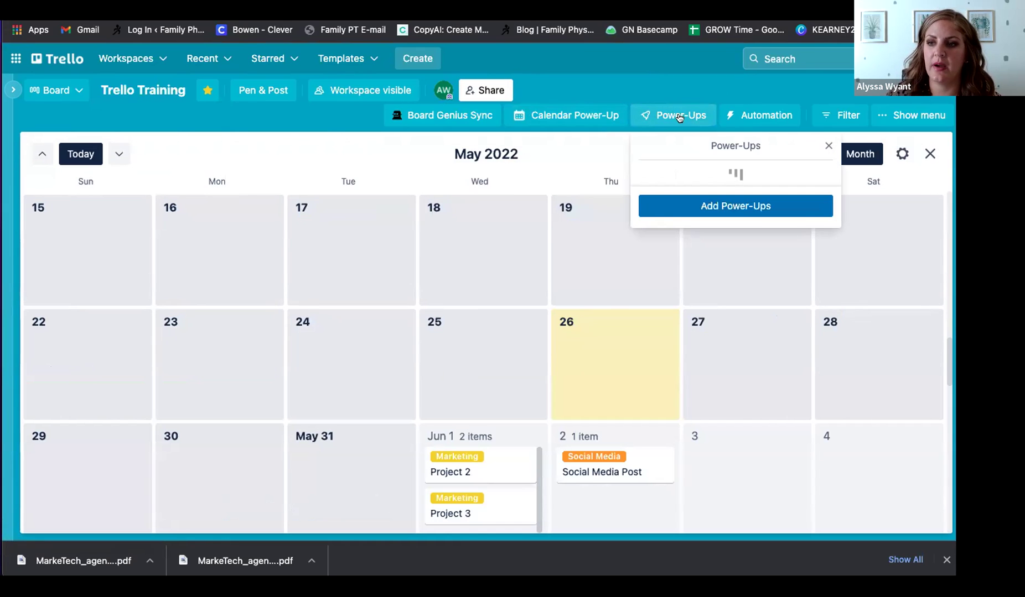
pyautogui.click(727, 473)
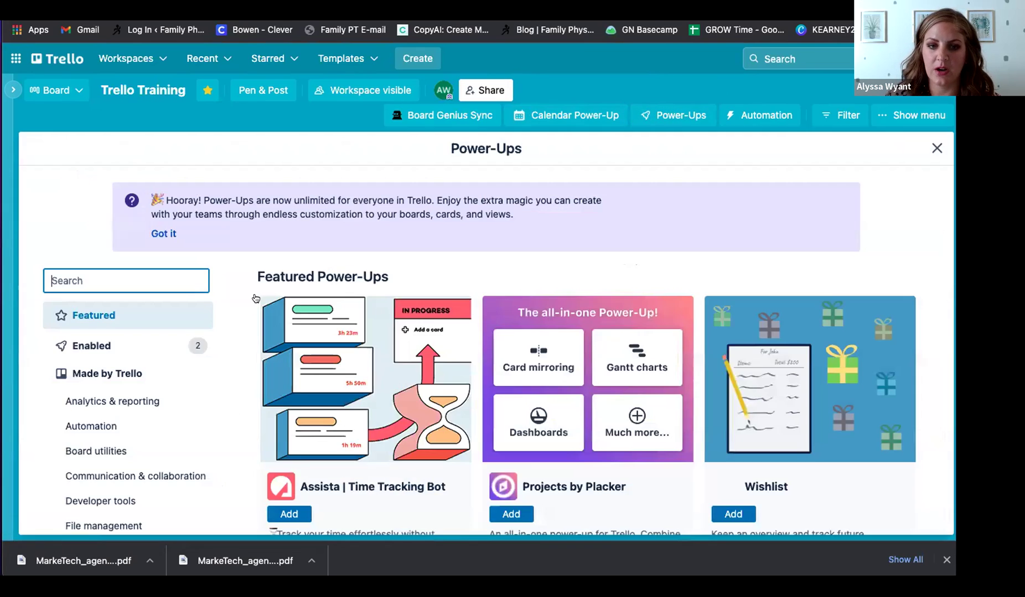
pyautogui.write('Google ')
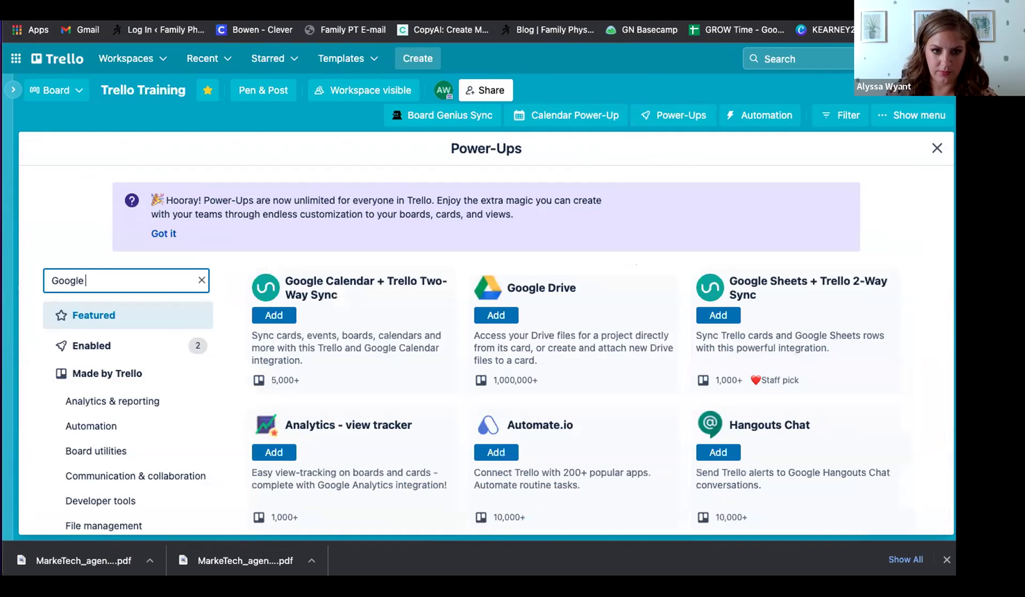
pyautogui.write('Calen')
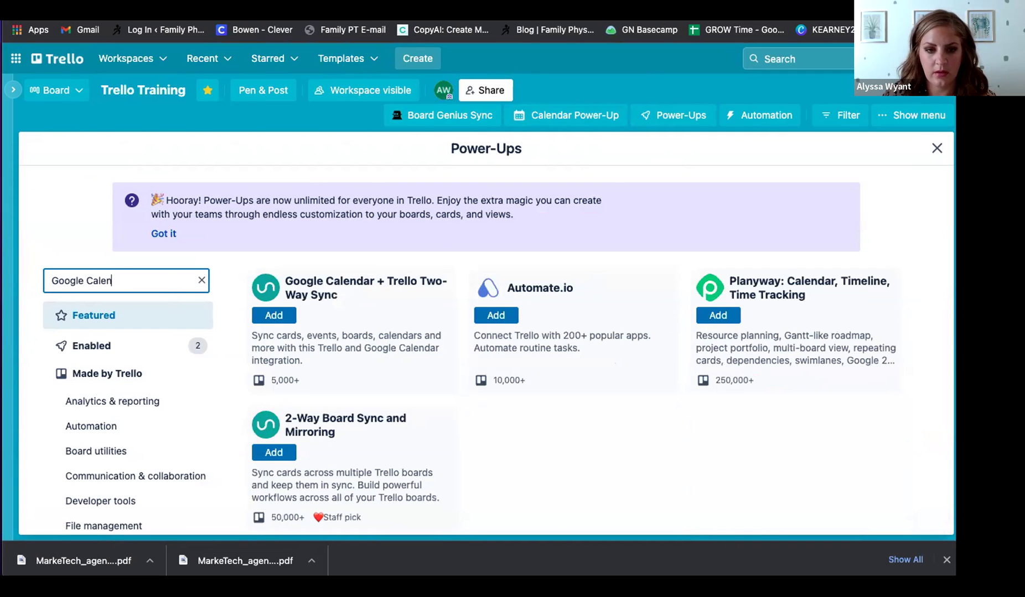
pyautogui.write('dar')
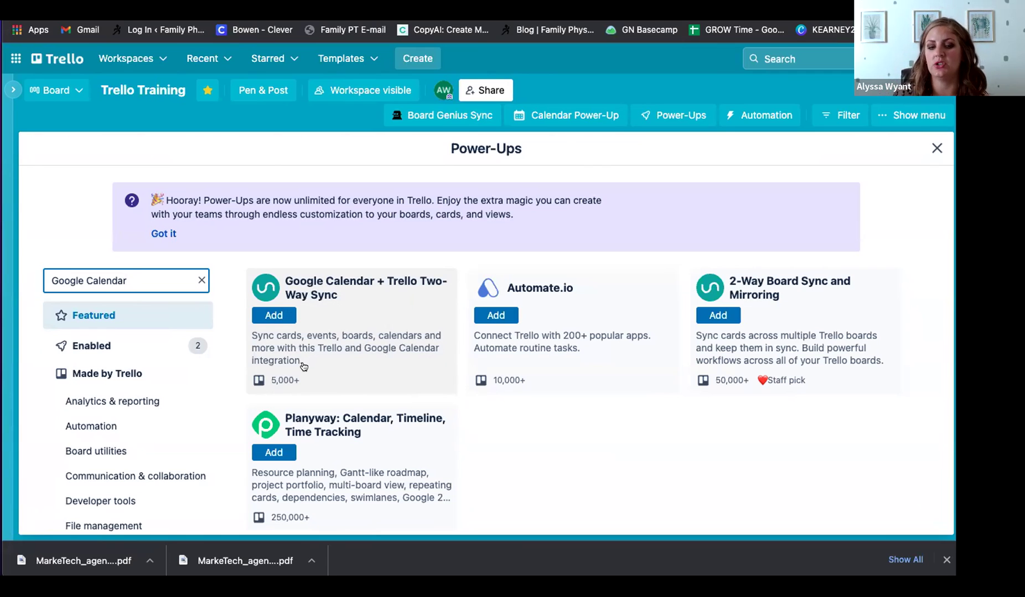
pyautogui.click(932, 150)
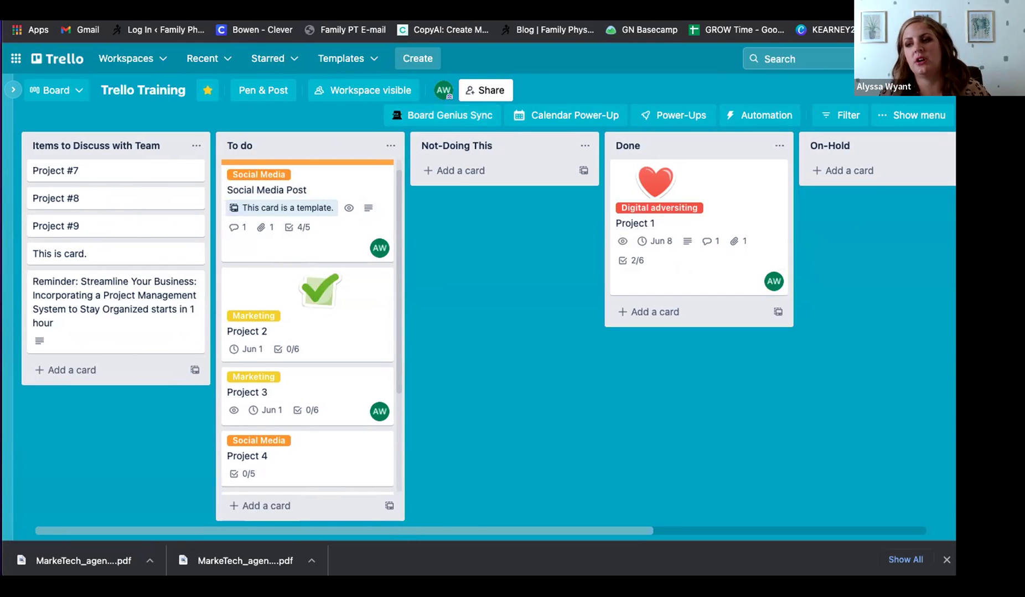
# - Open Trello's pricing page from the help information and compare the Free, Standard, Premium and Enterprise plans
pyautogui.click(869, 58)
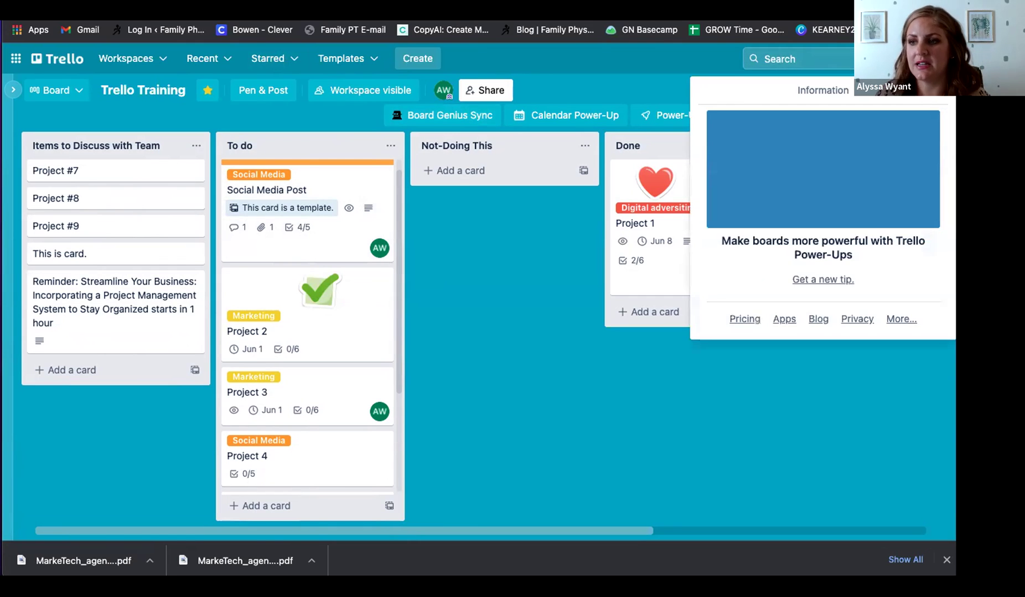
pyautogui.click(870, 58)
pyautogui.click(869, 58)
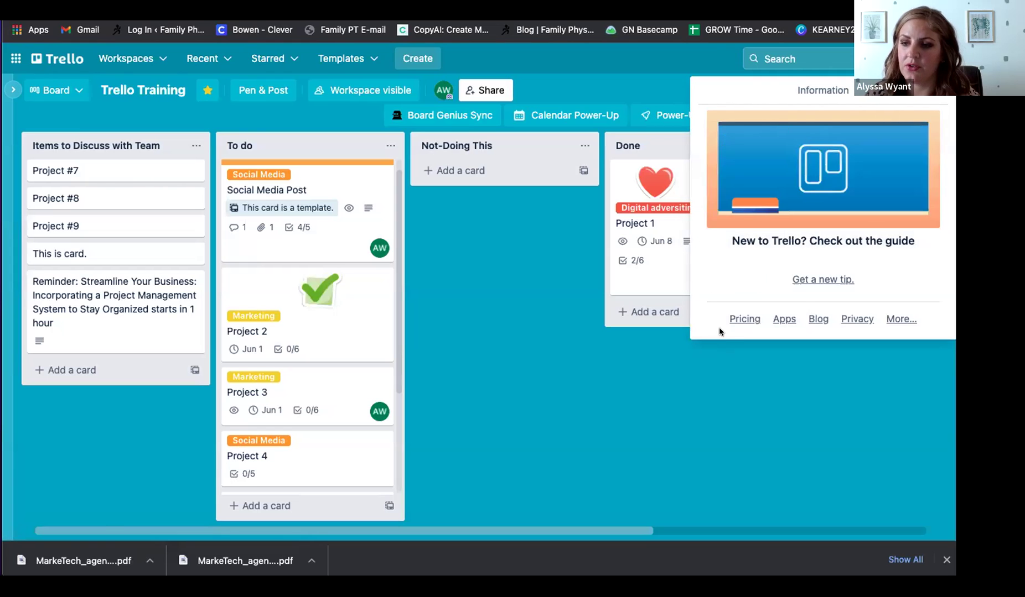
pyautogui.click(741, 319)
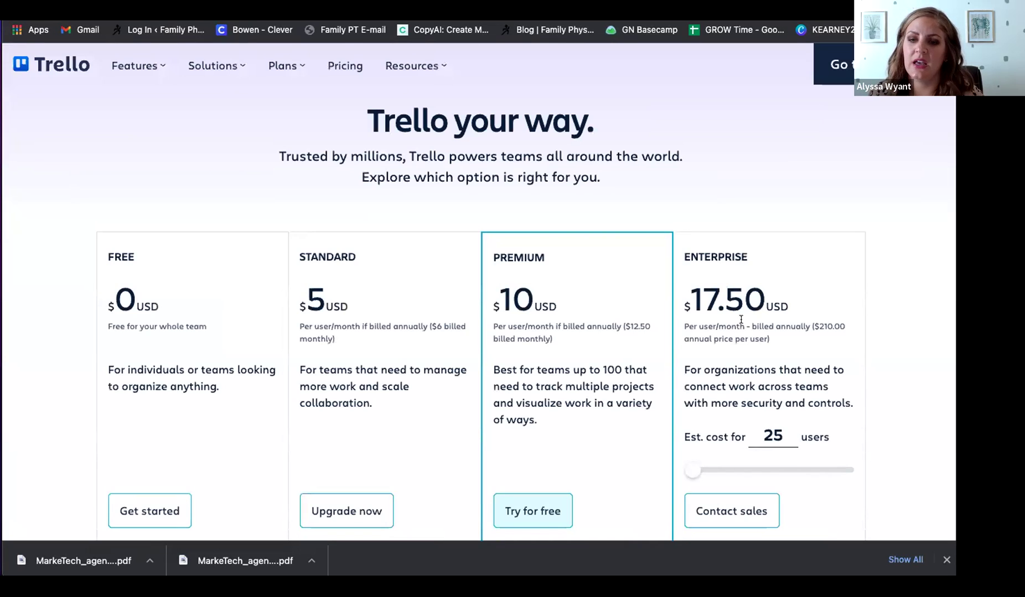
pyautogui.scroll(-1, 166, 302)
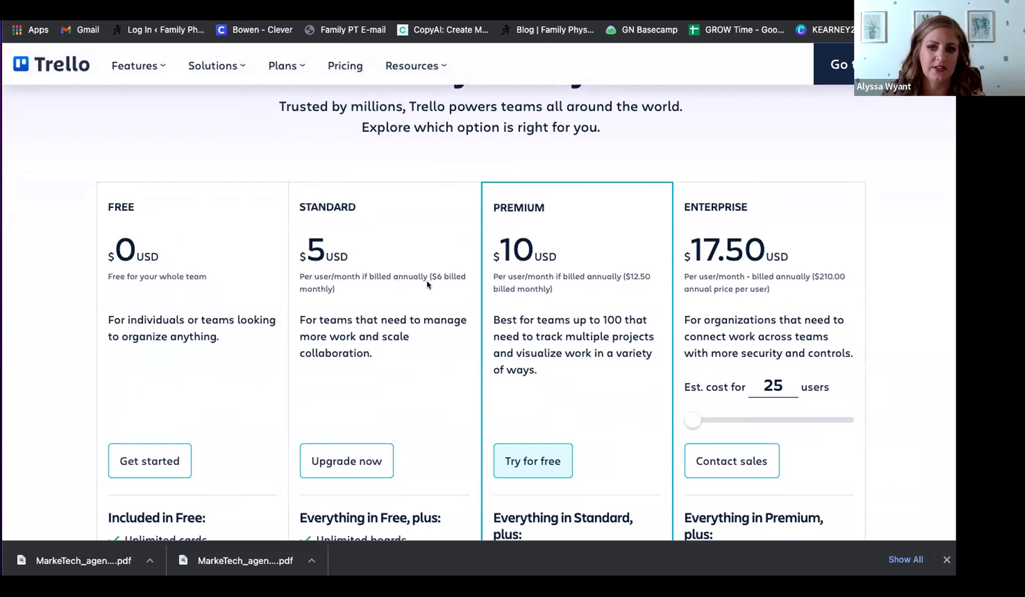
pyautogui.scroll(-1, 382, 364)
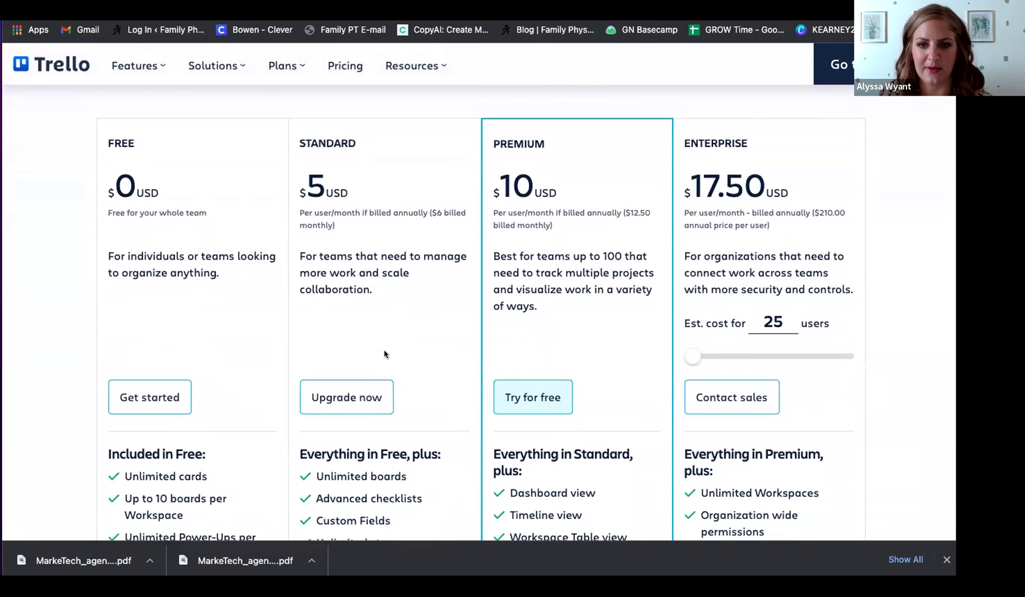
pyautogui.scroll(-3, 386, 354)
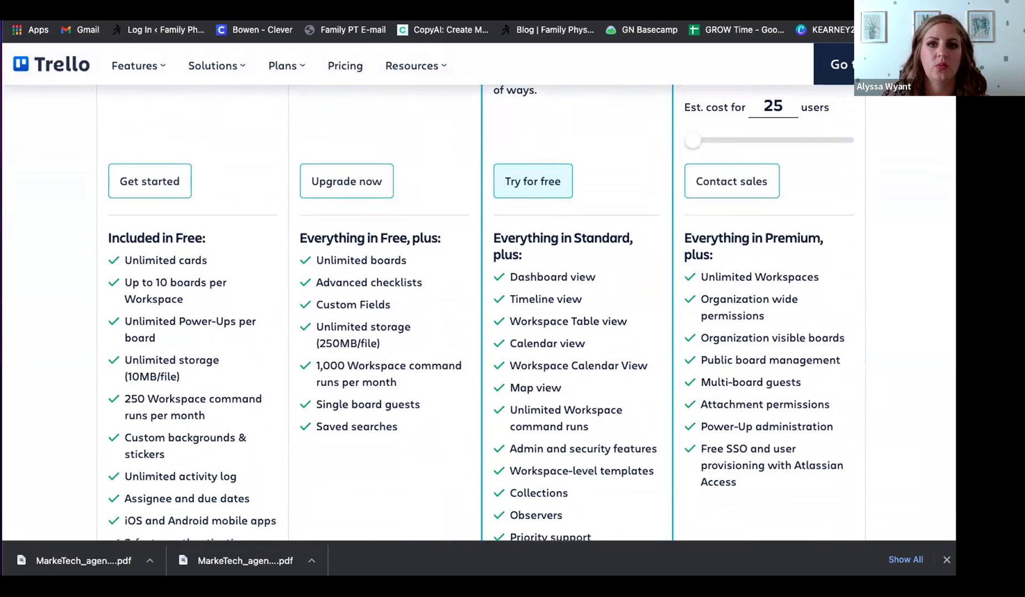
# - Return to the board and add a Marketing Checklist to the Social Media Post card, copying its items from the existing Marketing Checklist
pyautogui.hotkey('ctrl', 'Tab')
pyautogui.click(328, 193)
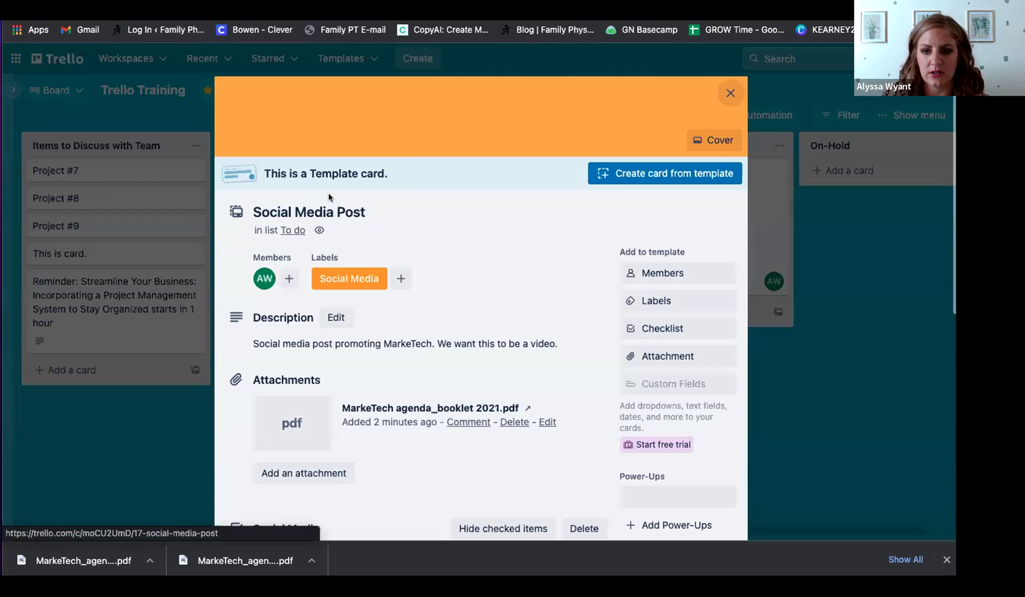
pyautogui.scroll(-2, 487, 412)
pyautogui.click(653, 257)
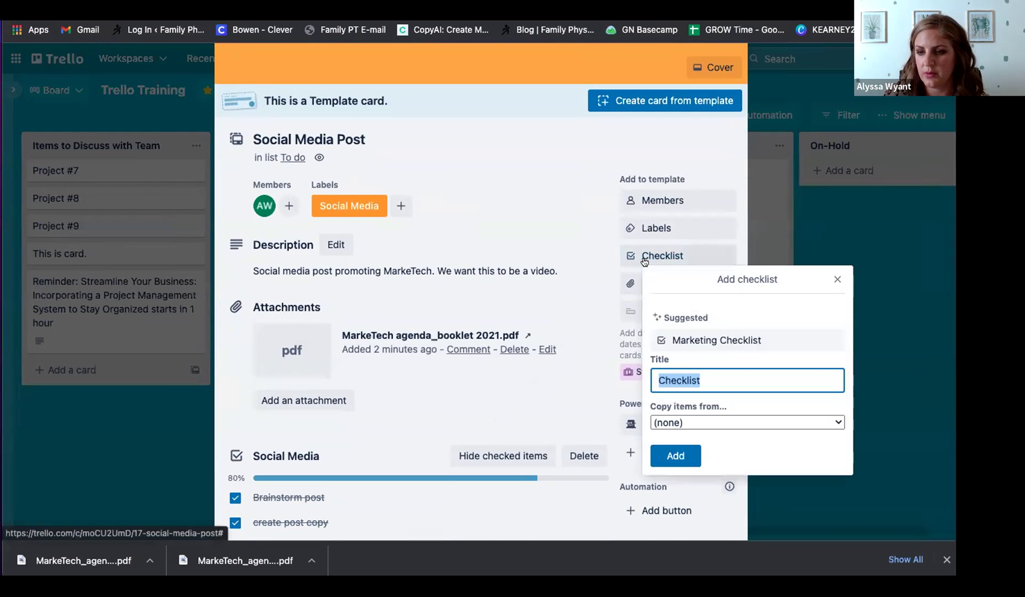
pyautogui.click(739, 423)
pyautogui.click(721, 485)
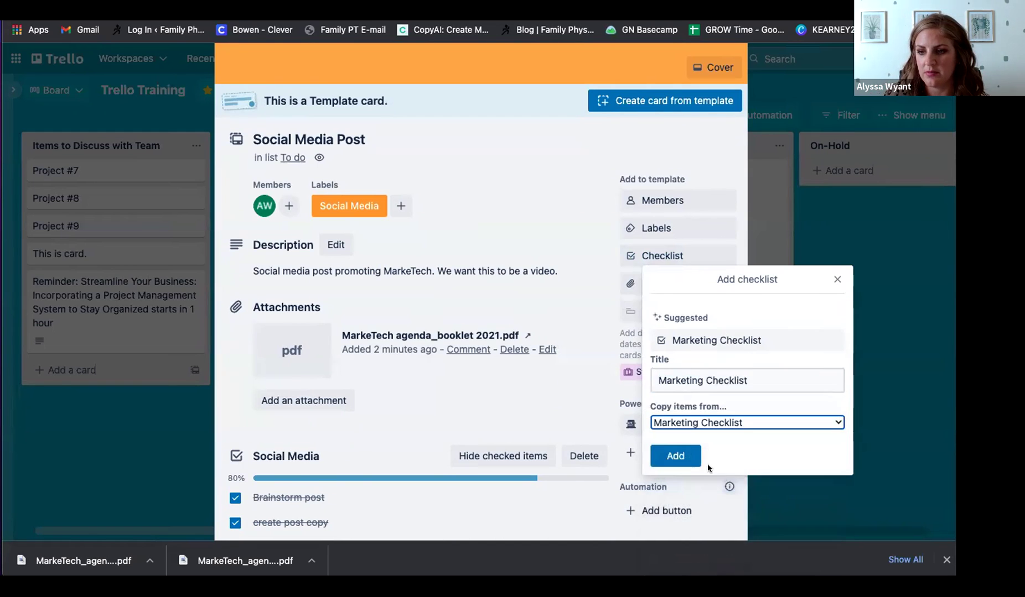
pyautogui.click(676, 456)
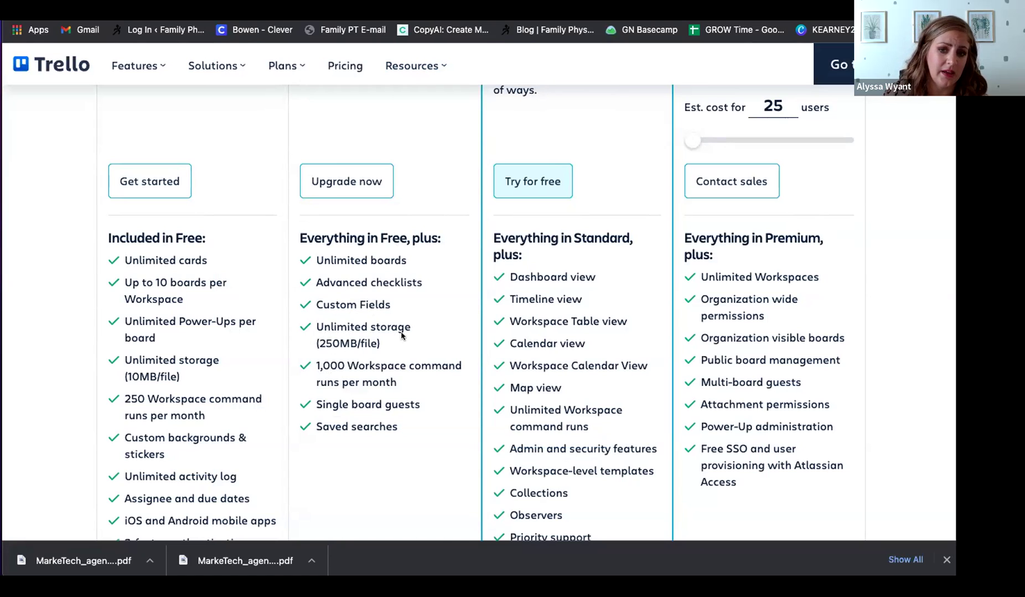
# - Examine the feature lists and prices of the Standard and Premium plans on the Trello pricing page
pyautogui.scroll(-1, 350, 328)
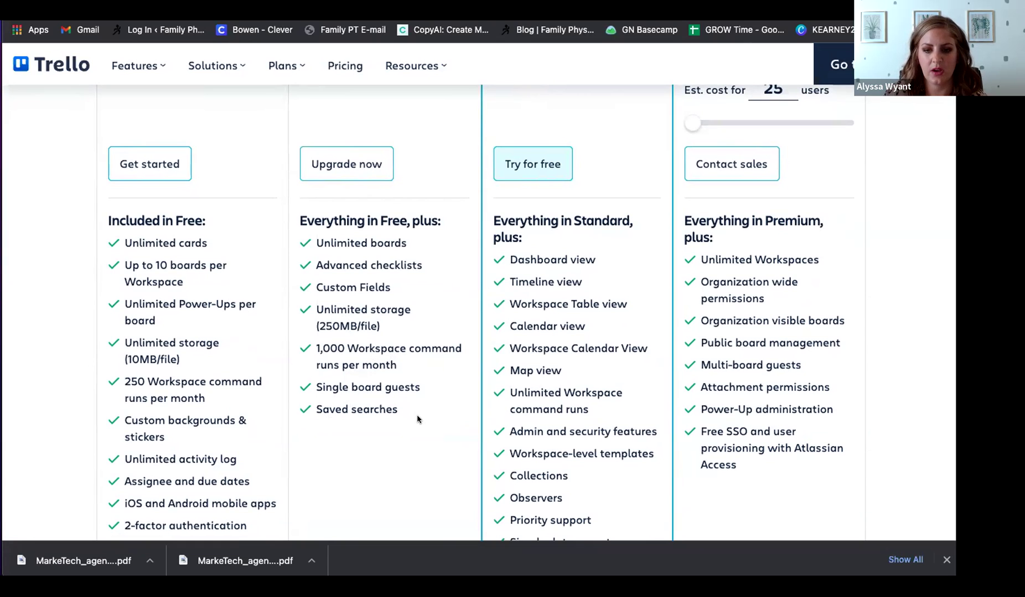
pyautogui.scroll(-1, 548, 394)
pyautogui.scroll(5, 538, 390)
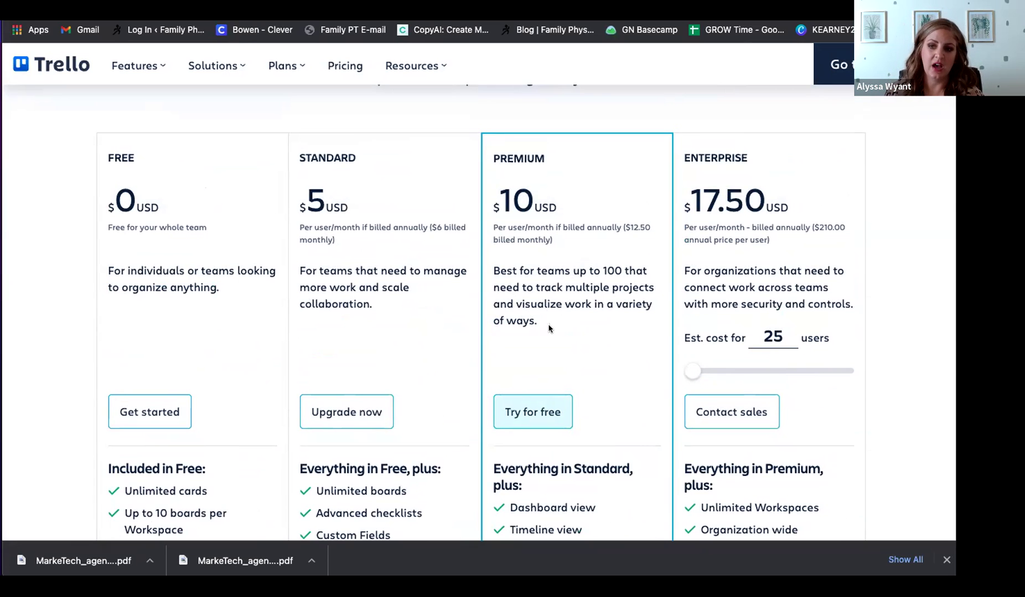
pyautogui.scroll(-5, 559, 318)
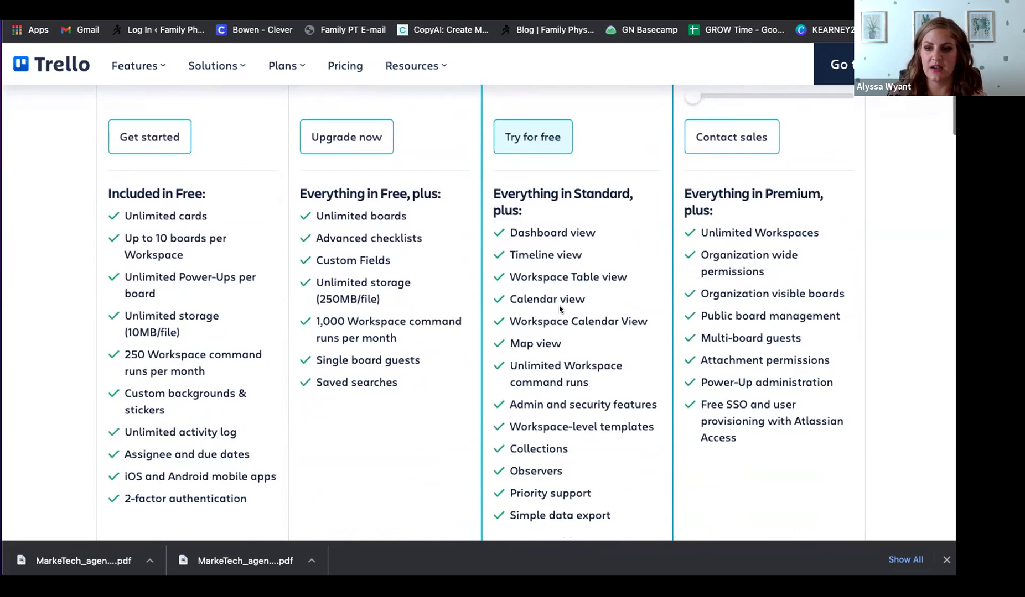
pyautogui.scroll(-1, 552, 275)
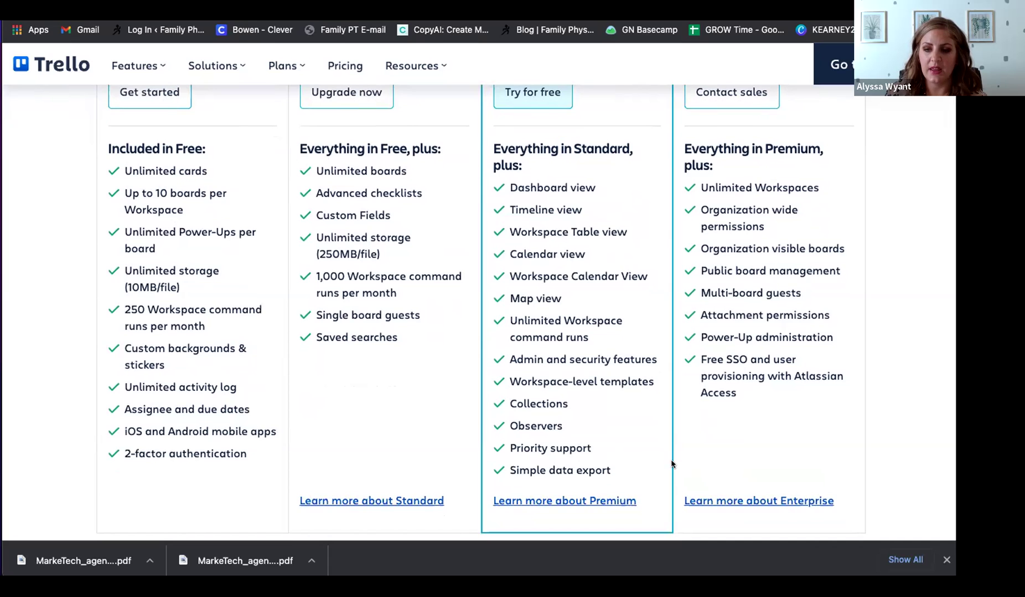
pyautogui.scroll(6, 553, 431)
pyautogui.click(526, 422)
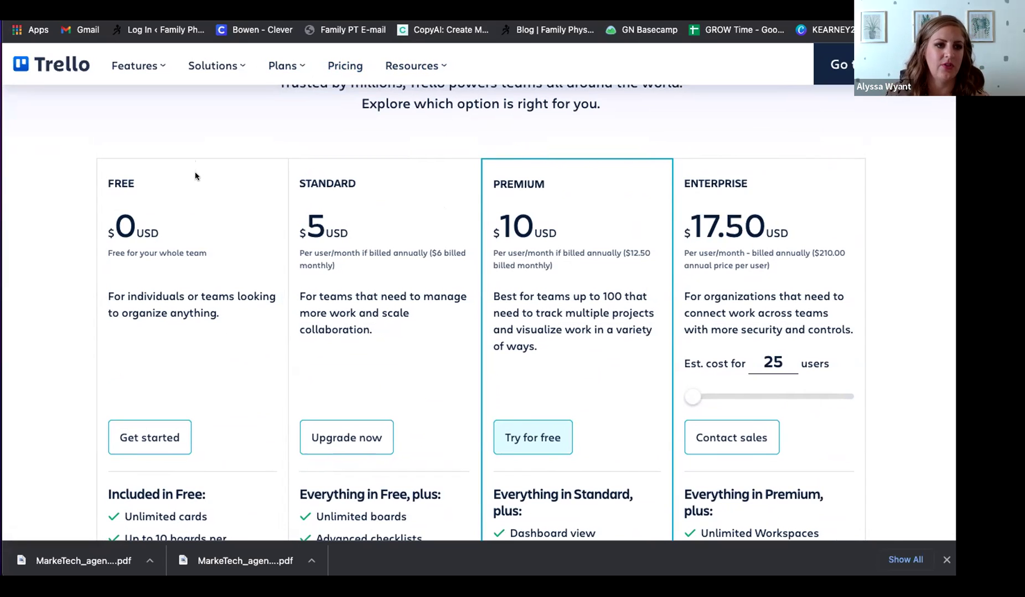
# - Go back to the Trello Training board and close the Social Media Post card without adding another checklist item
pyautogui.hotkey('ctrl', 'Tab')
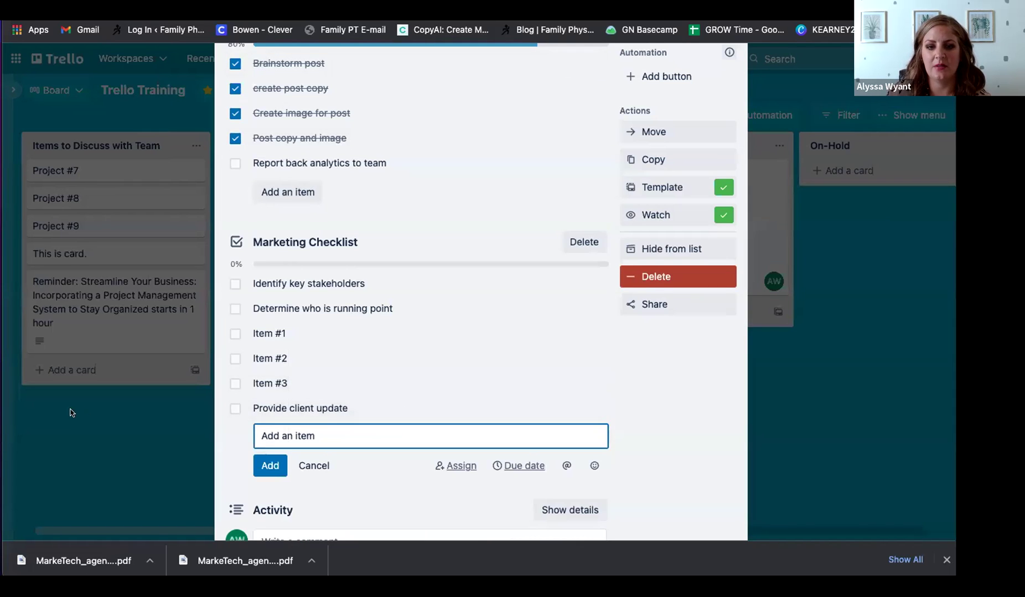
pyautogui.click(94, 445)
pyautogui.scroll(10, 740, 307)
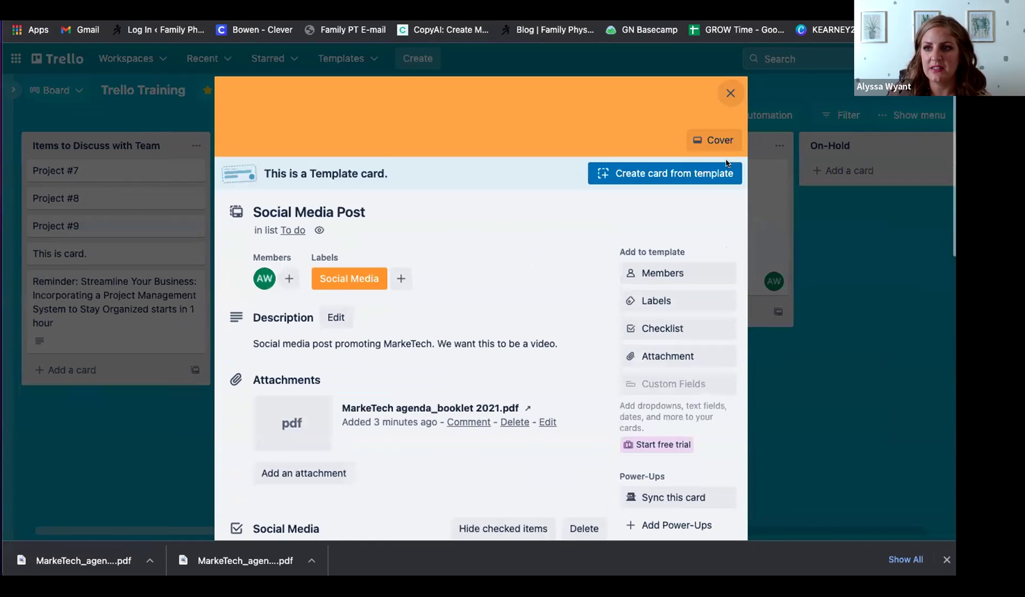
pyautogui.click(731, 92)
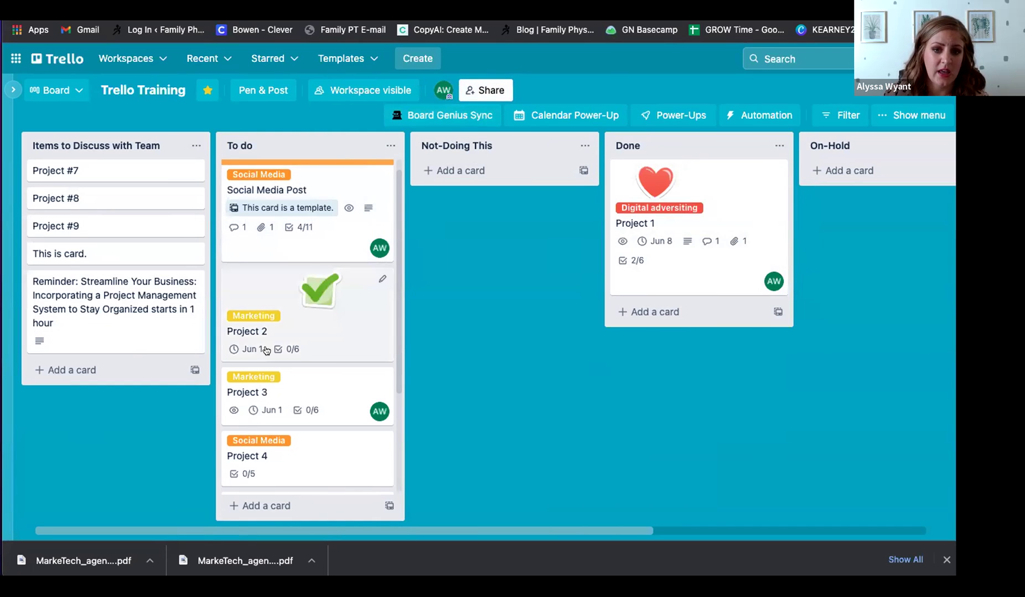
# - Set the Project 2 card's due date to 05/17/2022, save it and close the card
pyautogui.click(295, 331)
pyautogui.click(390, 255)
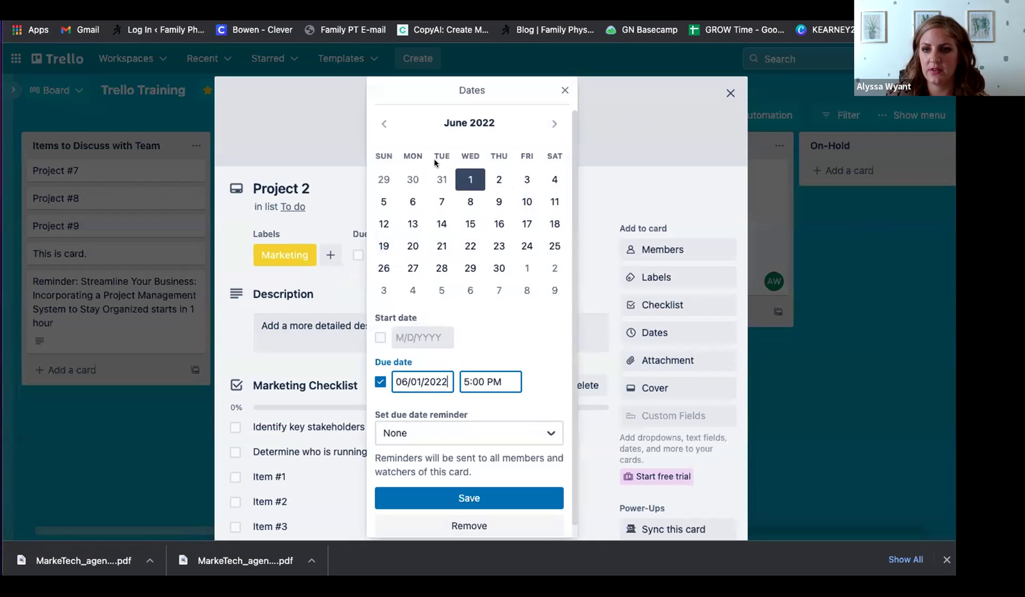
pyautogui.click(381, 120)
pyautogui.click(441, 224)
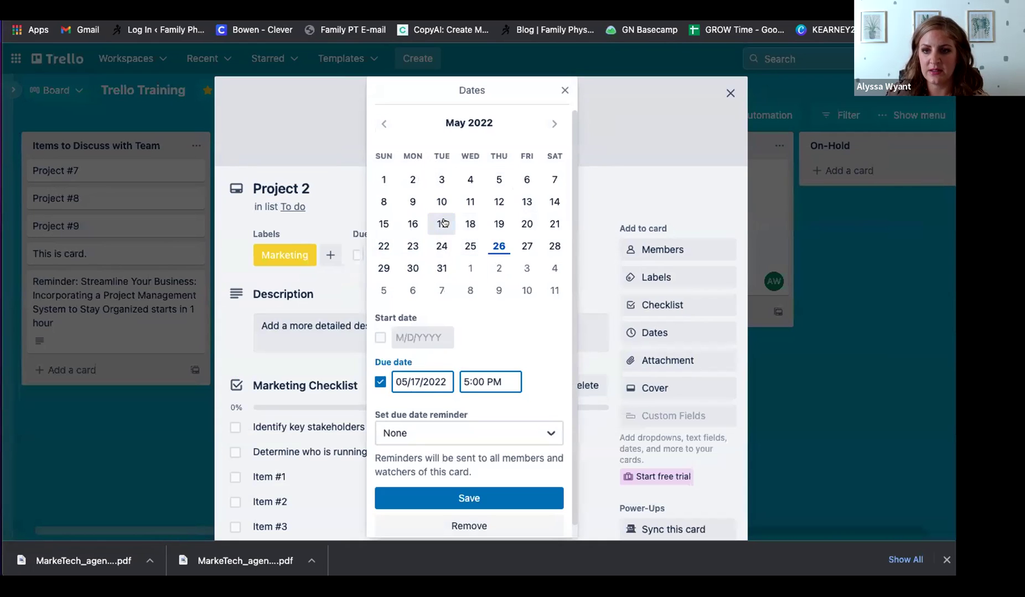
pyautogui.click(501, 498)
pyautogui.click(730, 93)
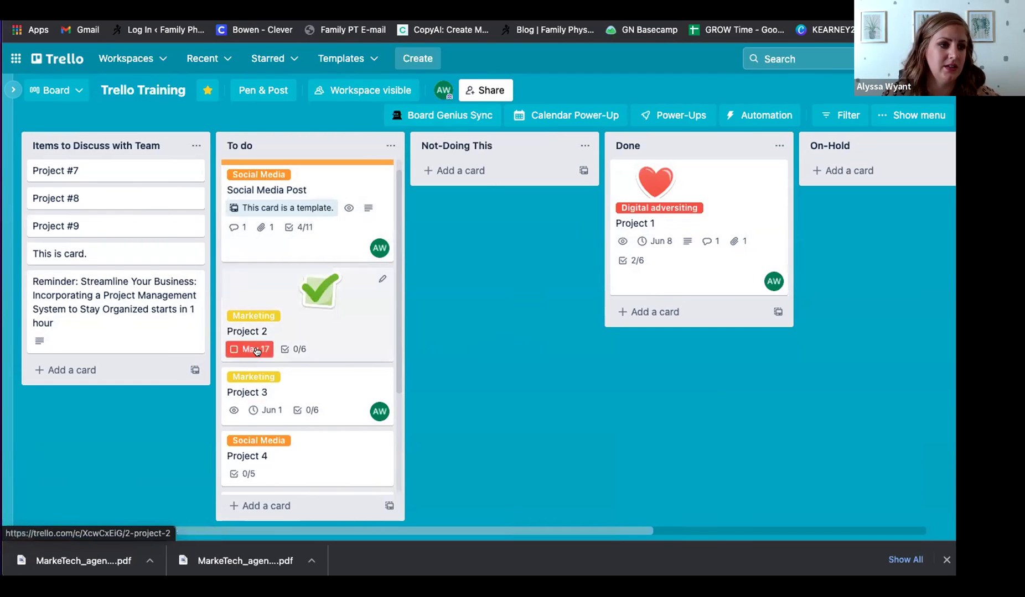
# - Reopen the Project 2 card, start watching it, and close it to return to the board
pyautogui.click(332, 338)
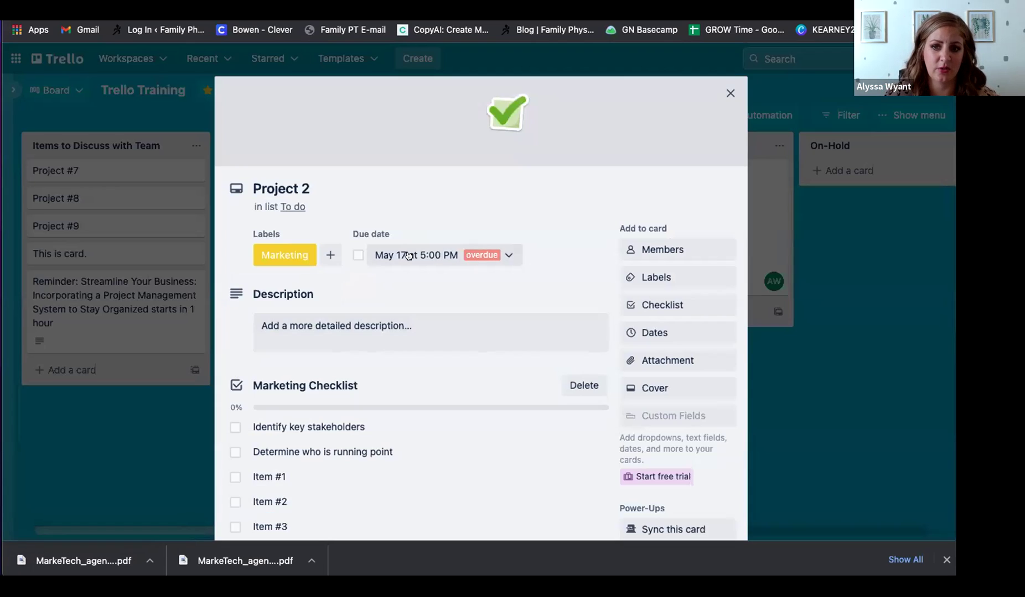
pyautogui.scroll(-6, 390, 331)
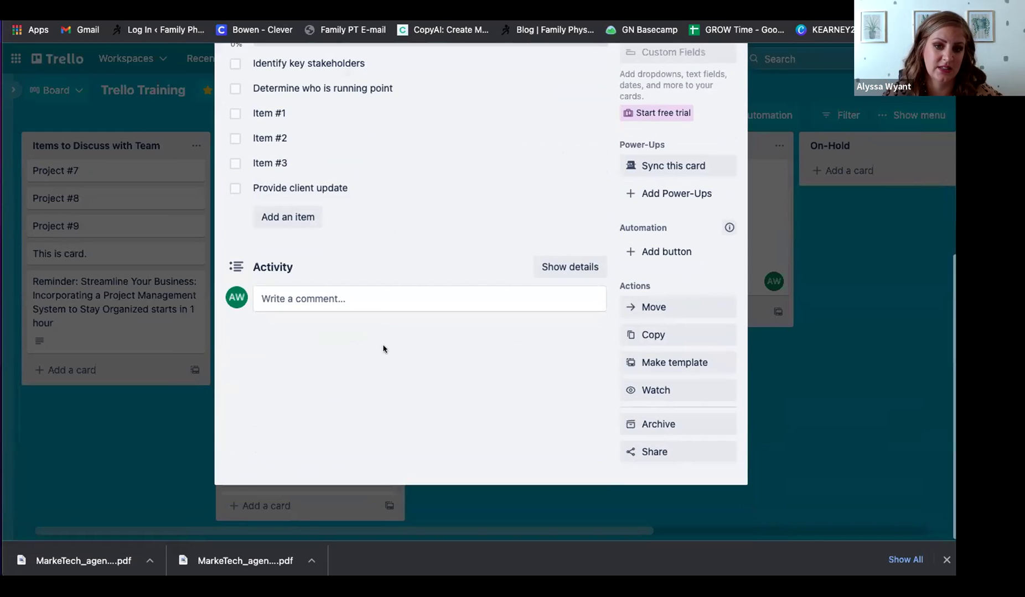
pyautogui.scroll(5, 294, 406)
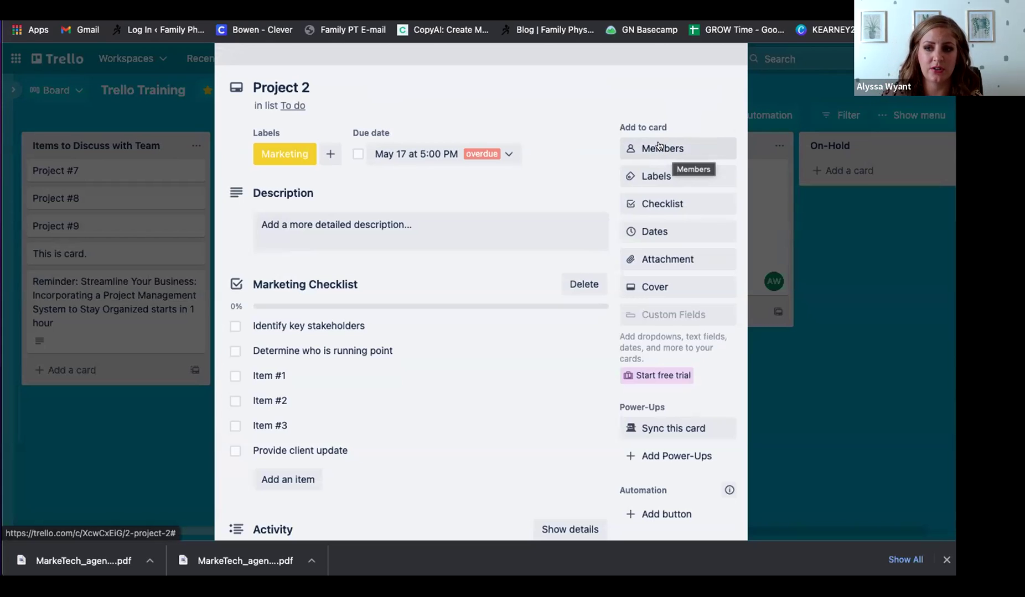
pyautogui.scroll(-5, 636, 183)
pyautogui.click(674, 387)
pyautogui.scroll(3, 694, 279)
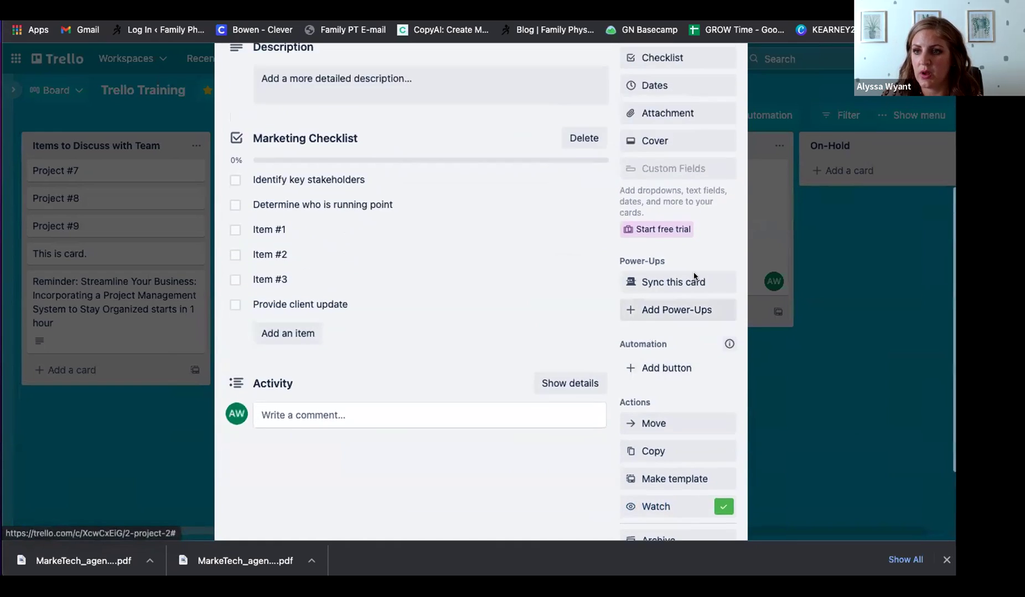
pyautogui.scroll(-2, 661, 519)
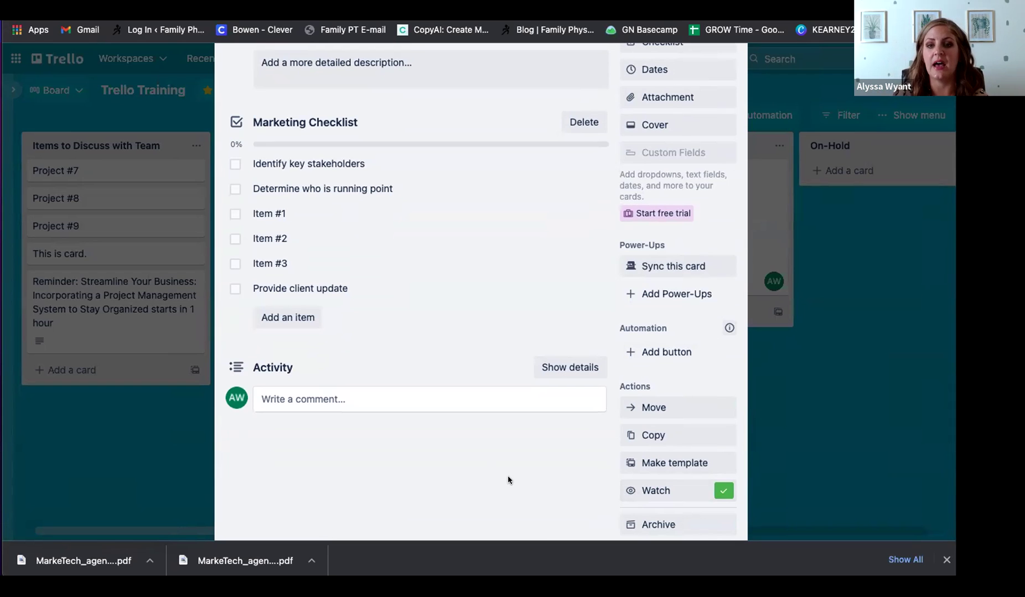
pyautogui.scroll(5, 492, 449)
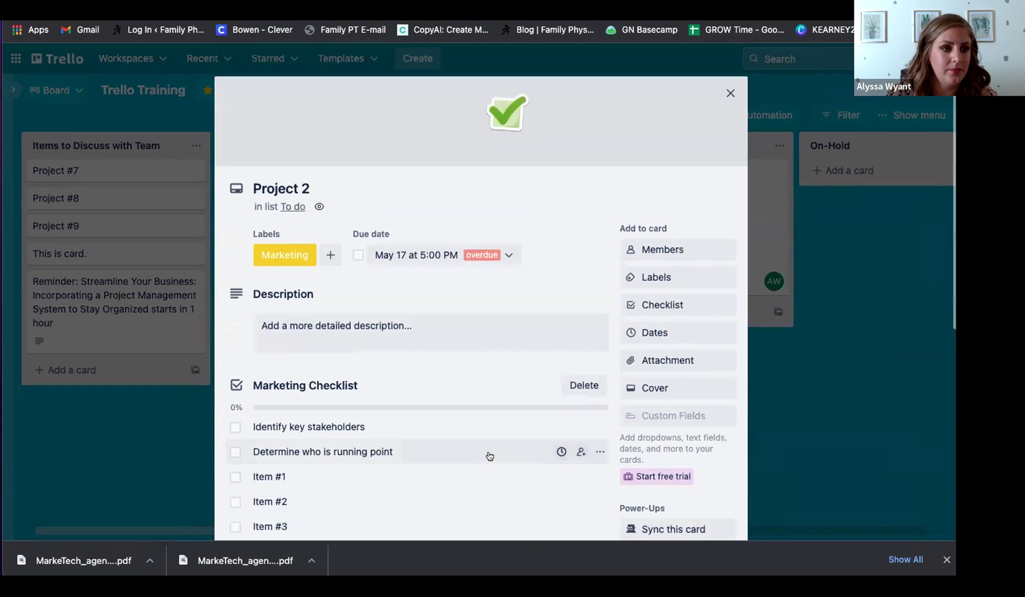
pyautogui.click(729, 92)
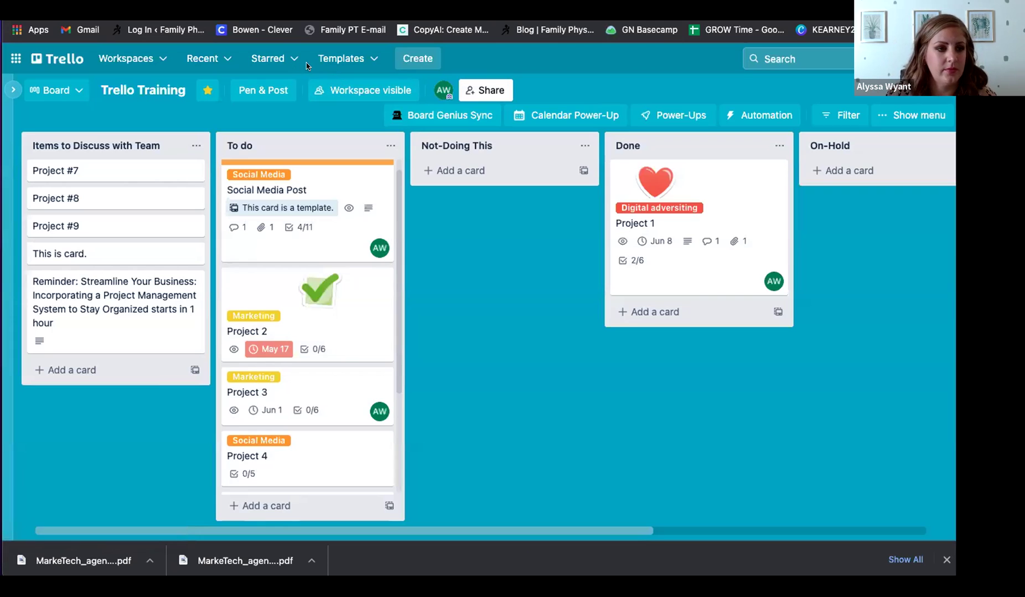